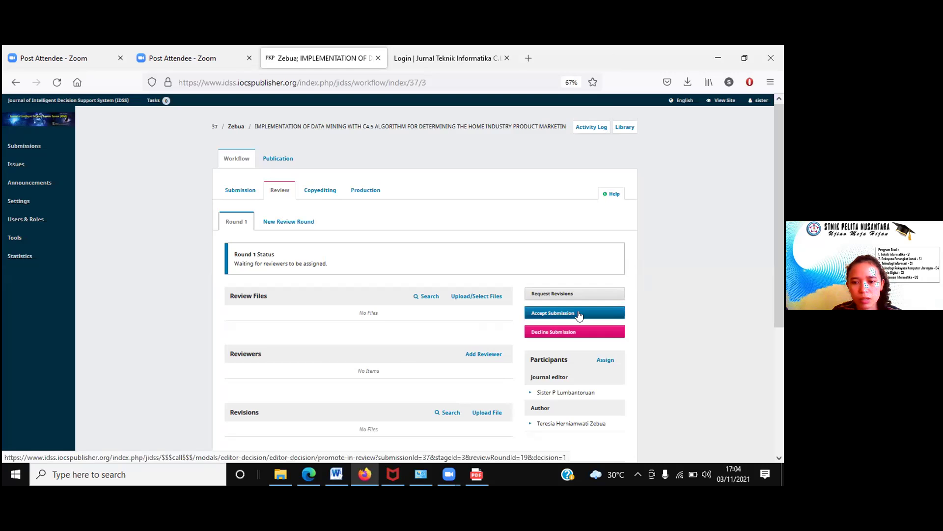
Step: Accept the submission with an e-mail notification to the author and record the editorial decision to move it to Copyediting
left_click(578, 313)
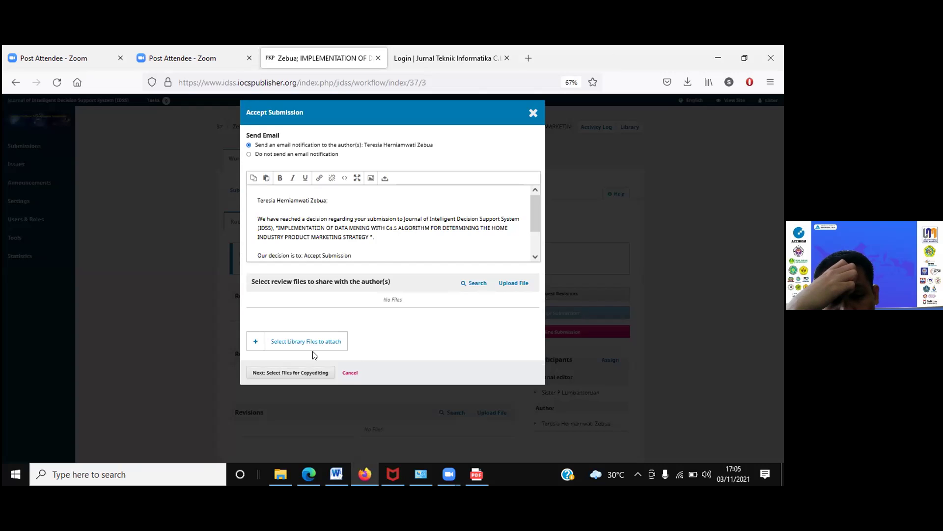
left_click(294, 375)
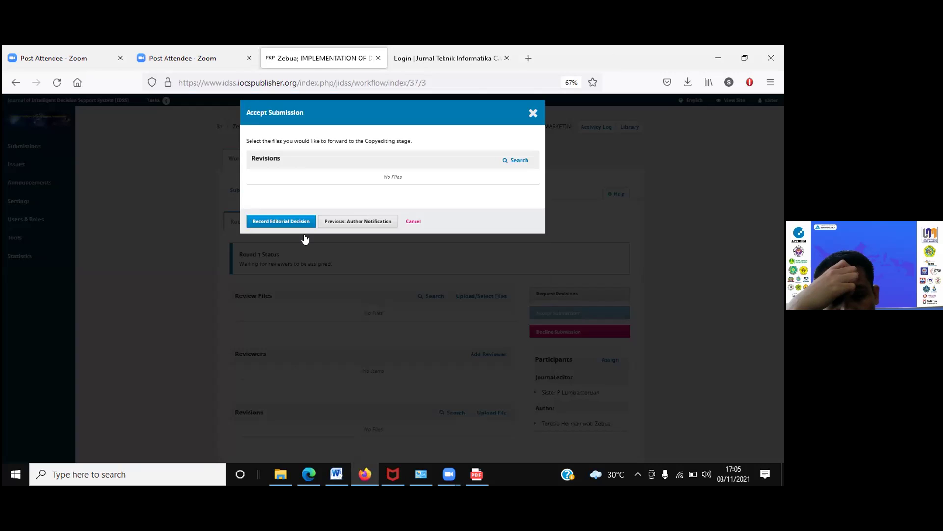
left_click(290, 223)
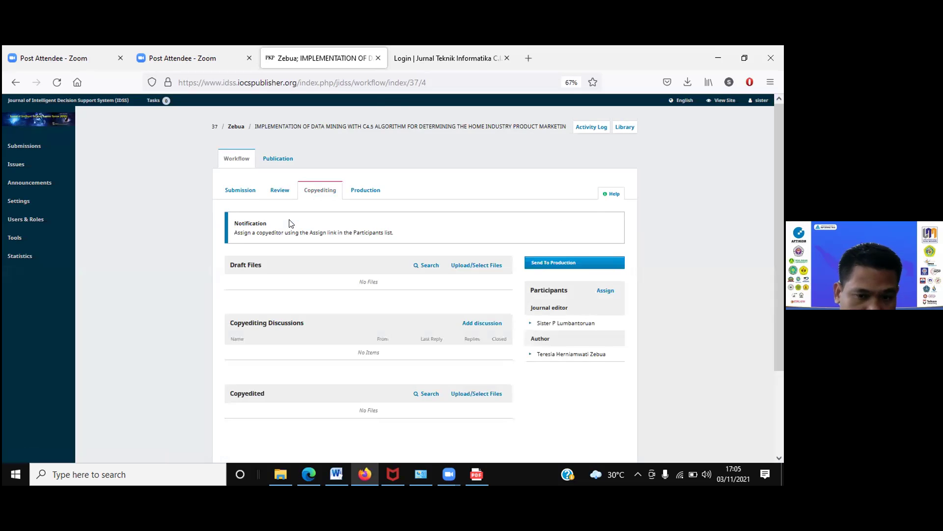
Step: Send the submission to Production with an e-mail notification to the author and record the editorial decision
left_click(553, 263)
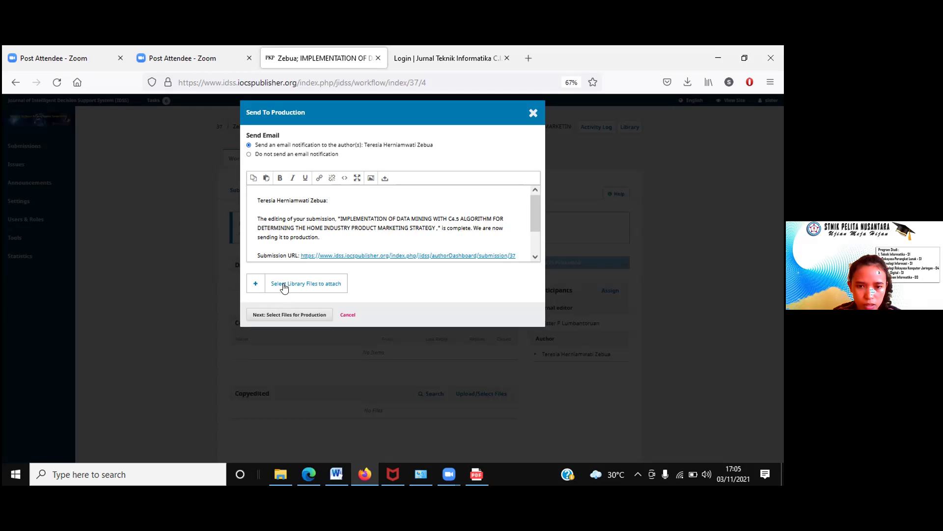
left_click(272, 317)
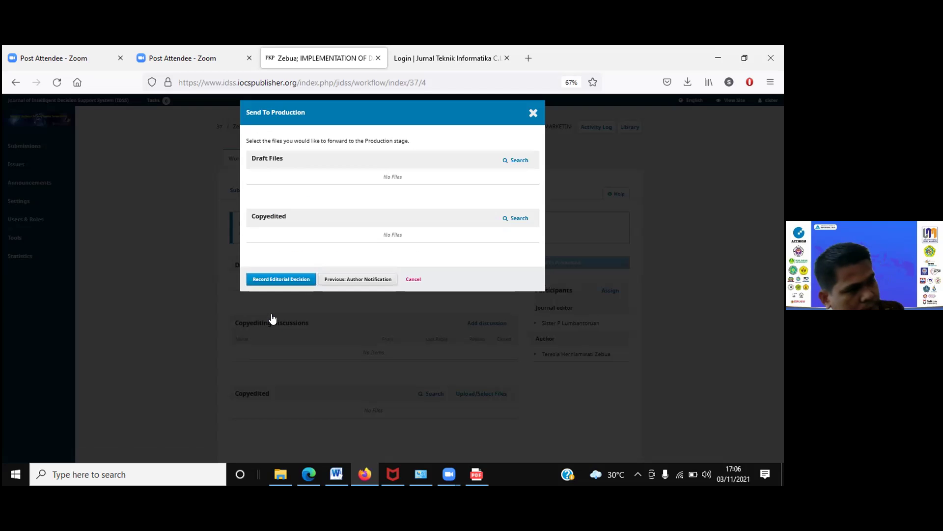
left_click(289, 279)
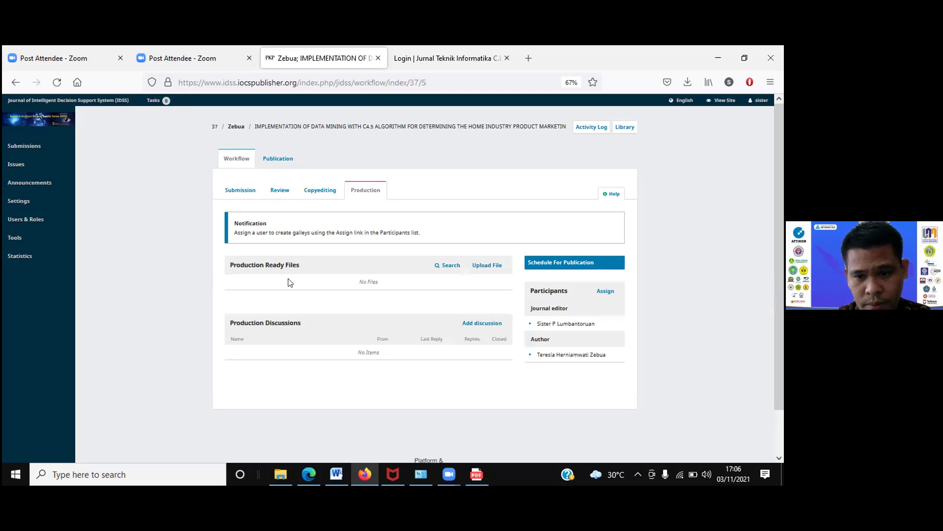
Step: Open the submission's publication details for scheduling and select the text in the Title field
left_click(542, 262)
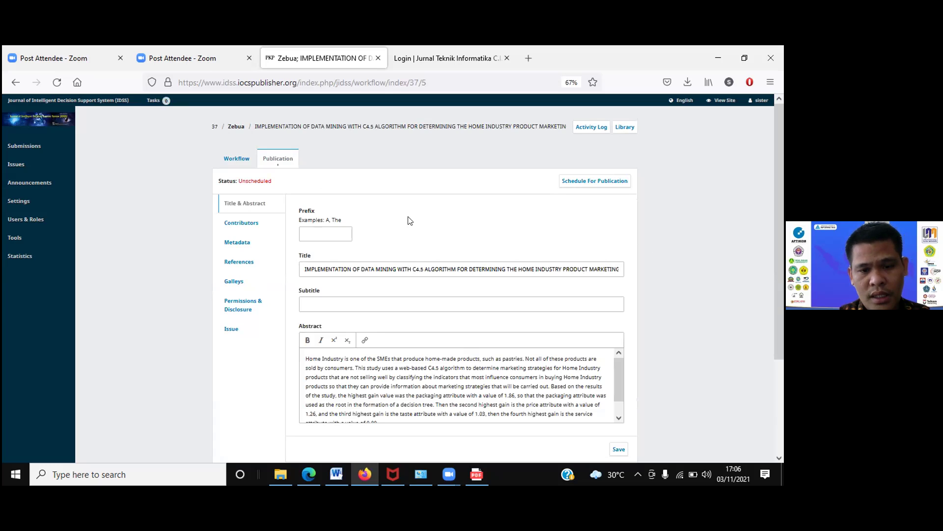
left_click(303, 264)
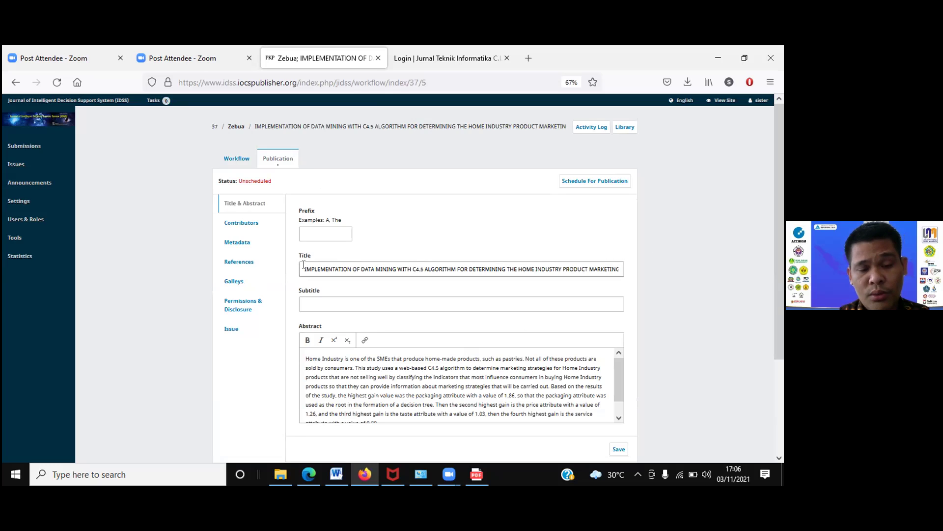
left_click_drag(303, 264, 422, 260)
left_click_drag(545, 263, 524, 268)
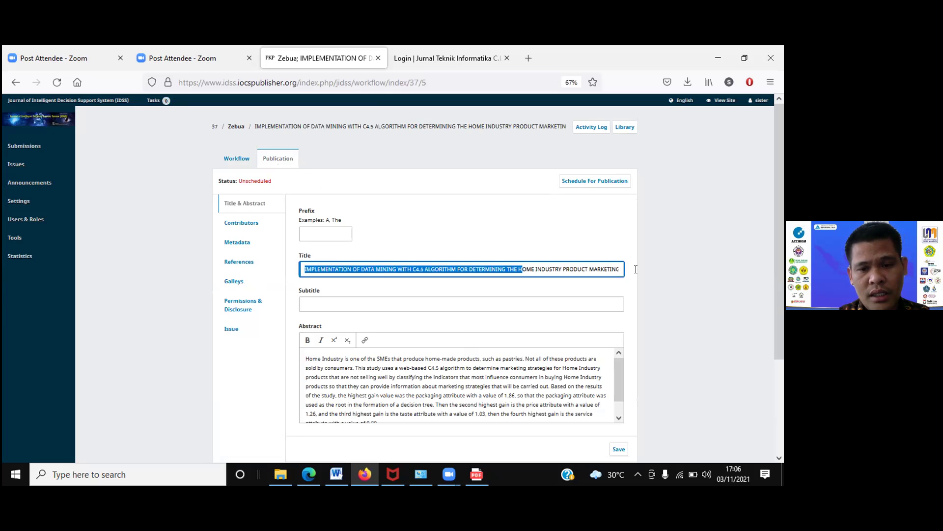
left_click_drag(644, 269, 645, 271)
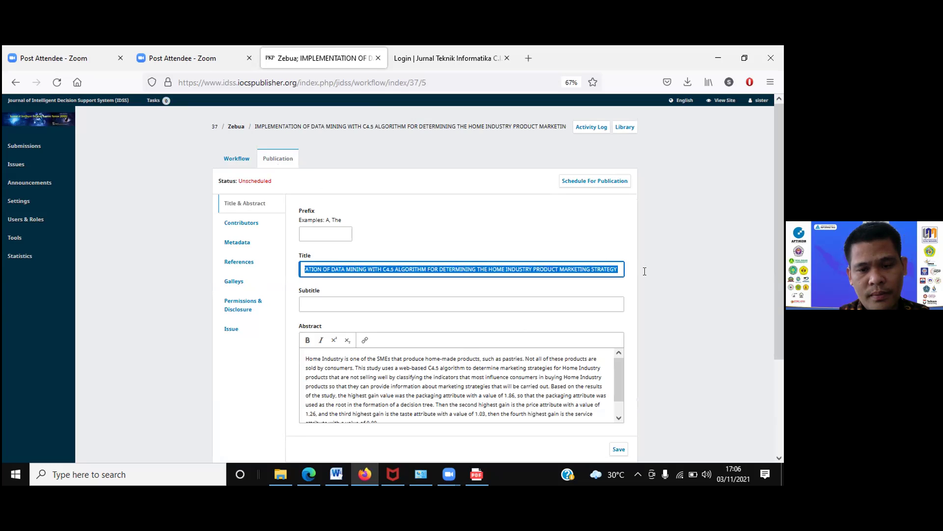
left_click_drag(645, 271, 446, 268)
left_click_drag(317, 264, 317, 264)
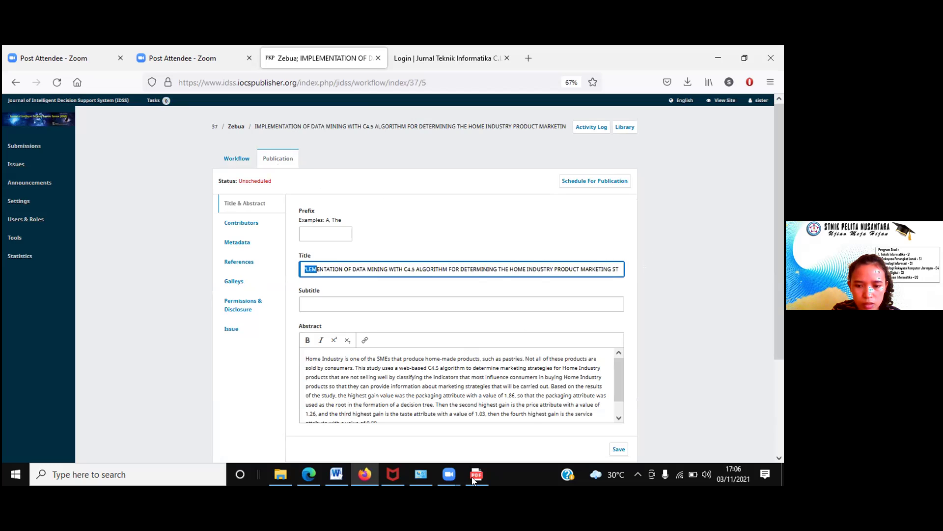
Step: Select the article title in 188-197.pdf and return to the publication form in Firefox
mouse_move(472, 477)
left_click(465, 438)
left_click_drag(248, 211, 371, 226)
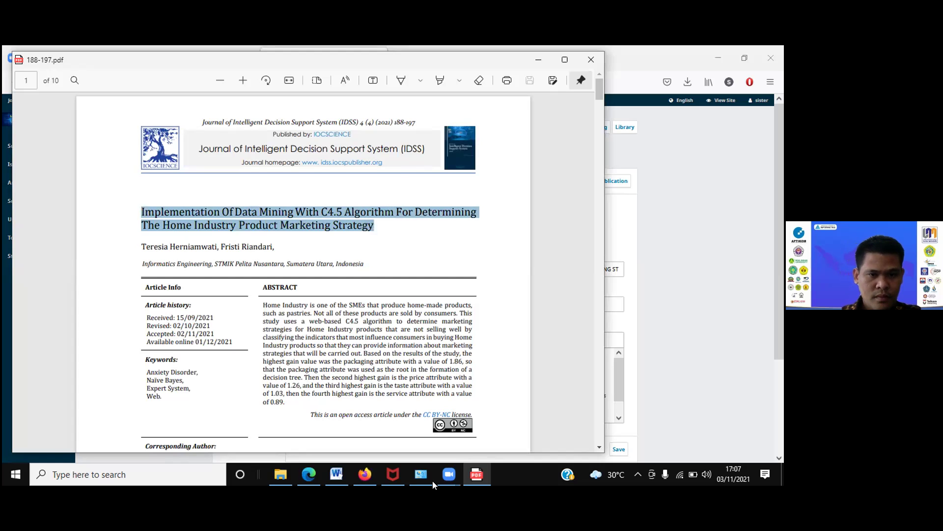
left_click(365, 474)
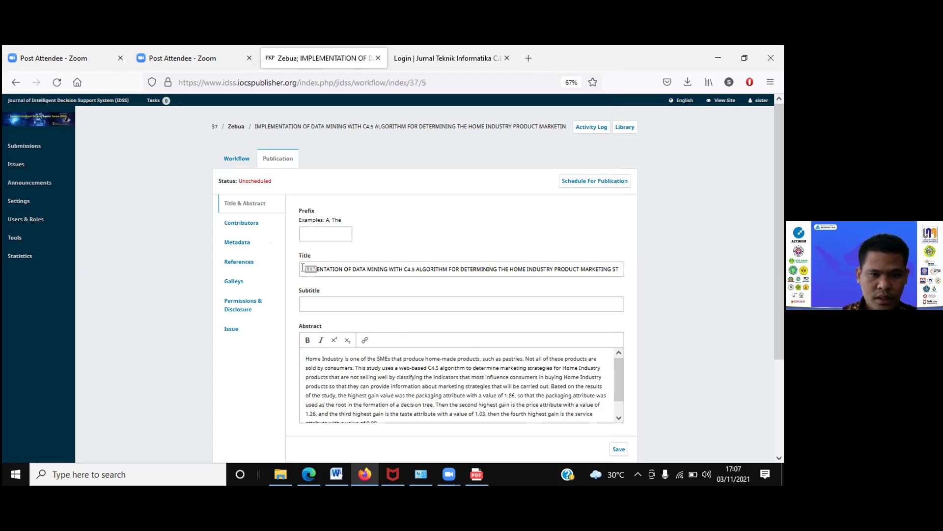
Step: Clear the Title field in the publication's Title & Abstract form
left_click(305, 267)
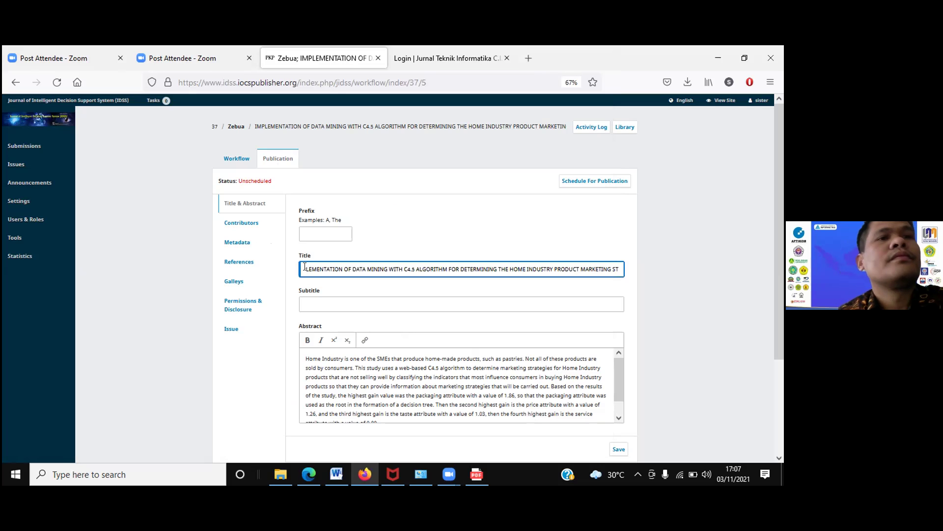
key("ctrl+a")
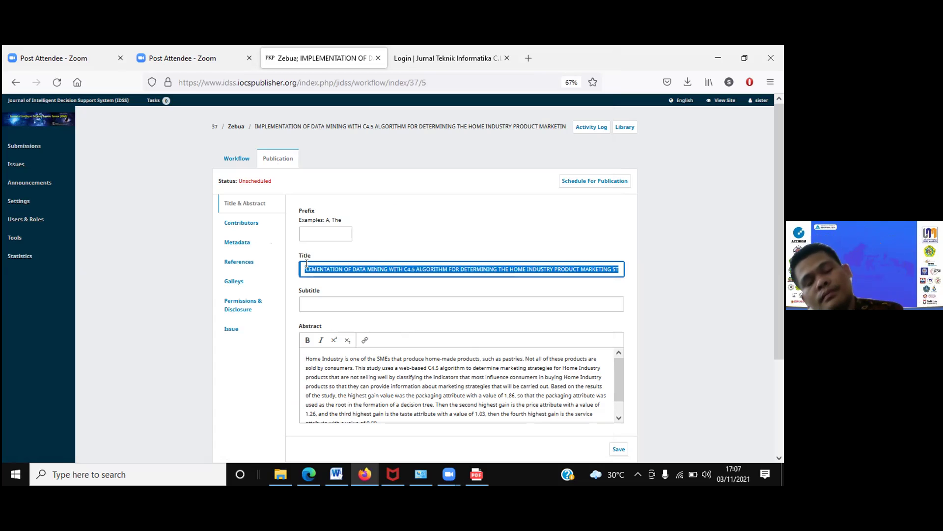
type("IMPLEM")
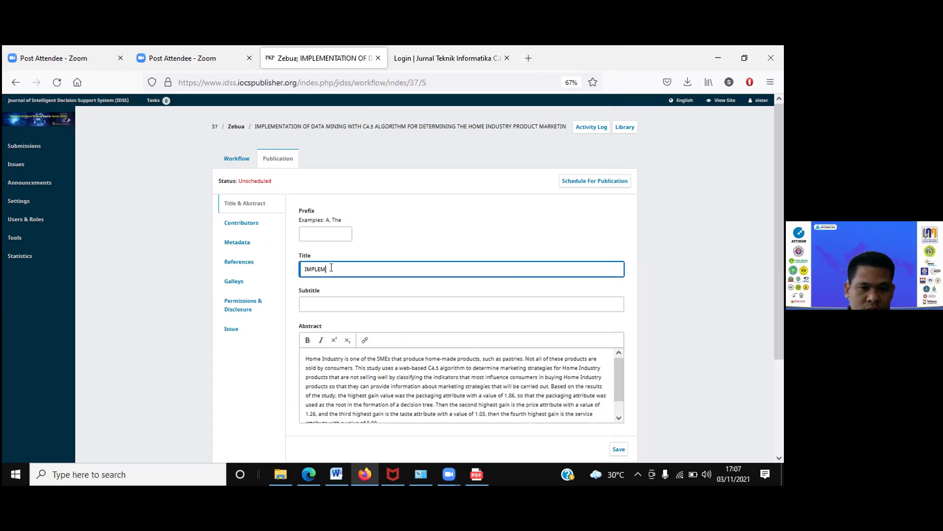
key("ctrl+a")
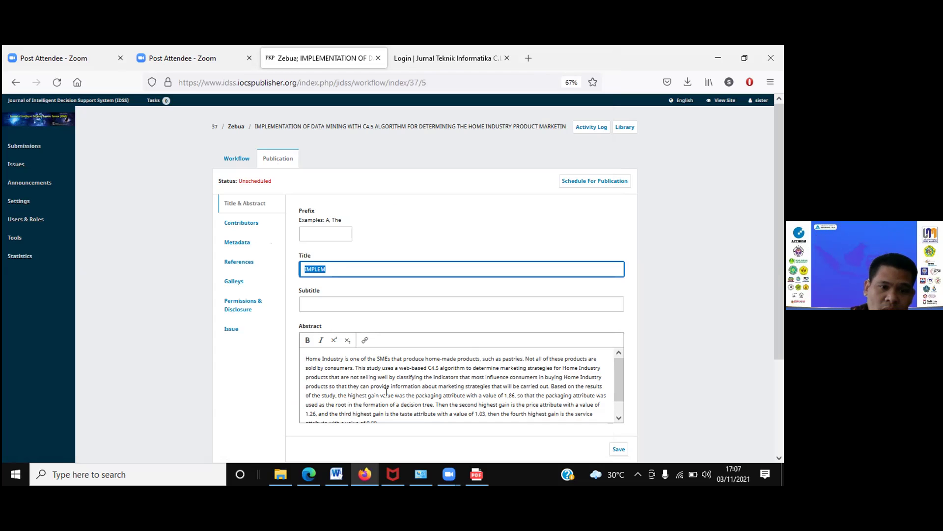
key("BackSpace")
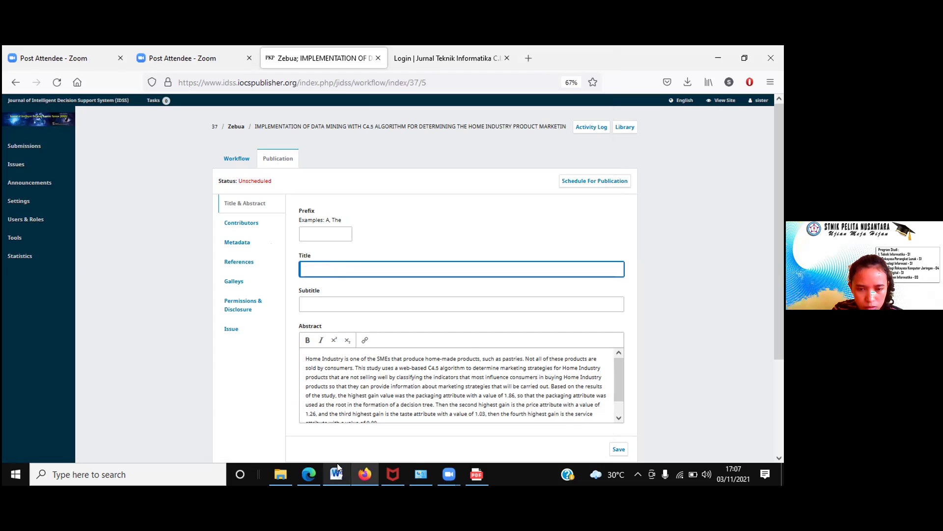
Step: Switch to Word and open an article document from the jurnal p folder
mouse_move(337, 463)
left_click(338, 446)
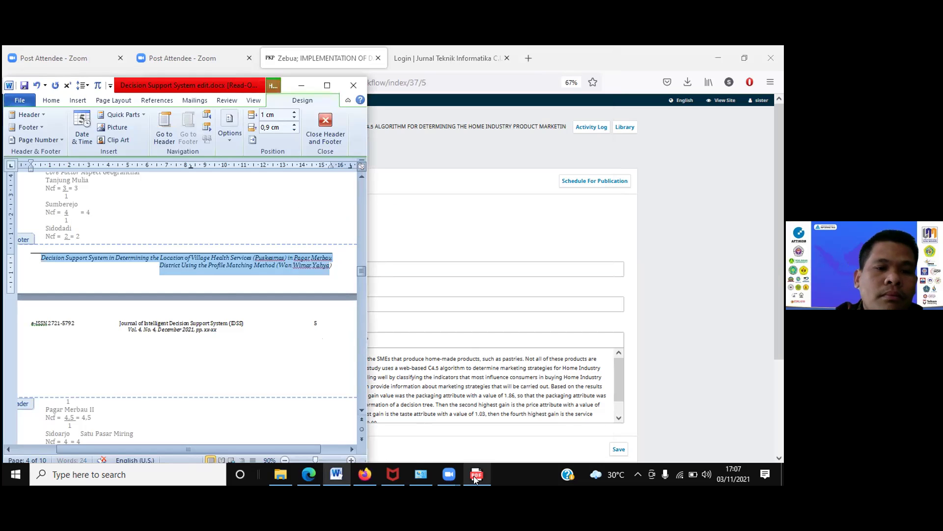
left_click(20, 99)
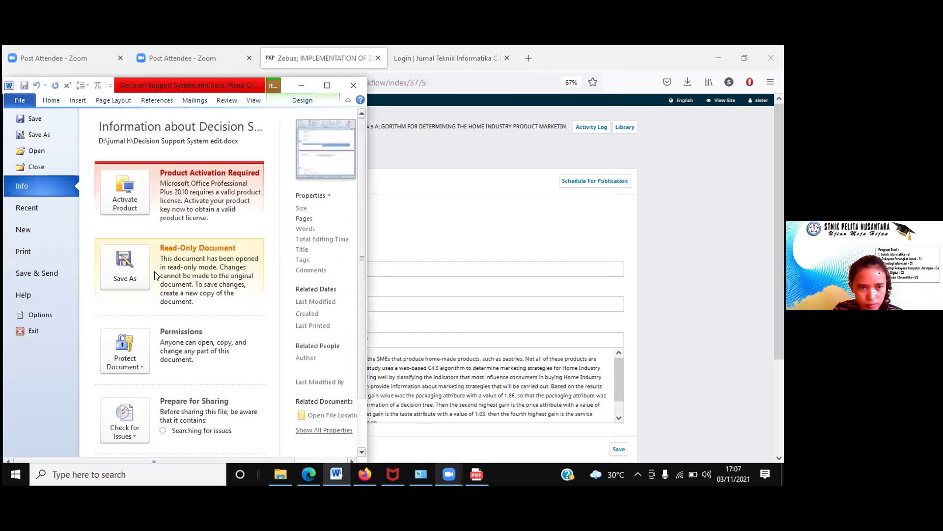
key("Escape")
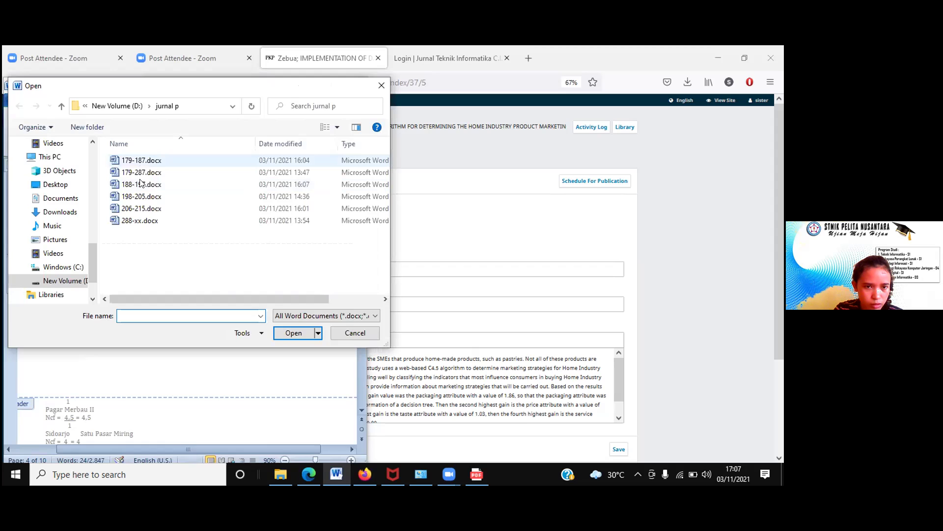
left_click(293, 332)
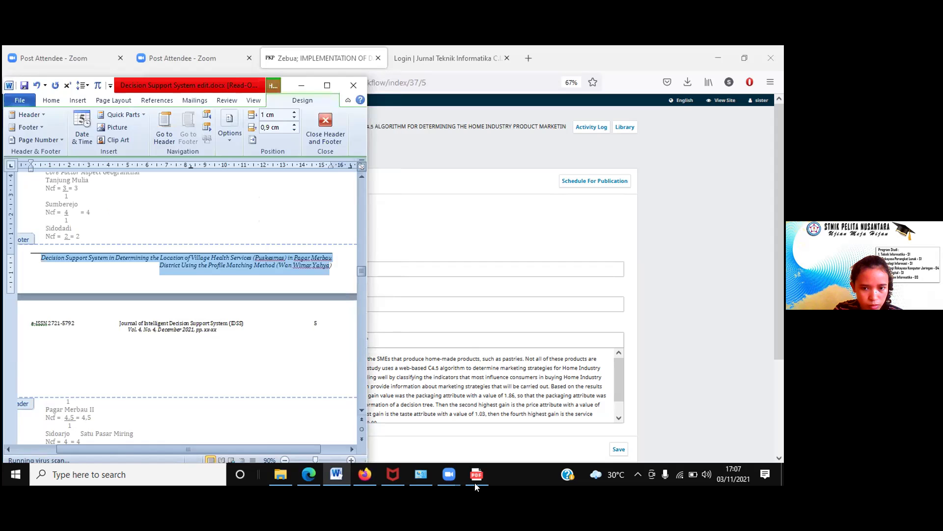
Step: Copy the article title from 188-197.pdf and paste it into the publication's Title field in Firefox
mouse_move(479, 477)
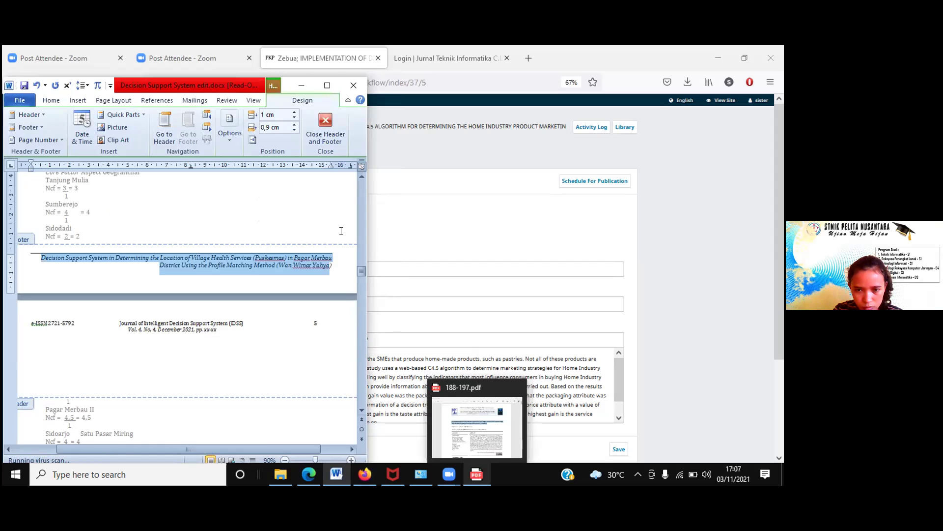
left_click(477, 427)
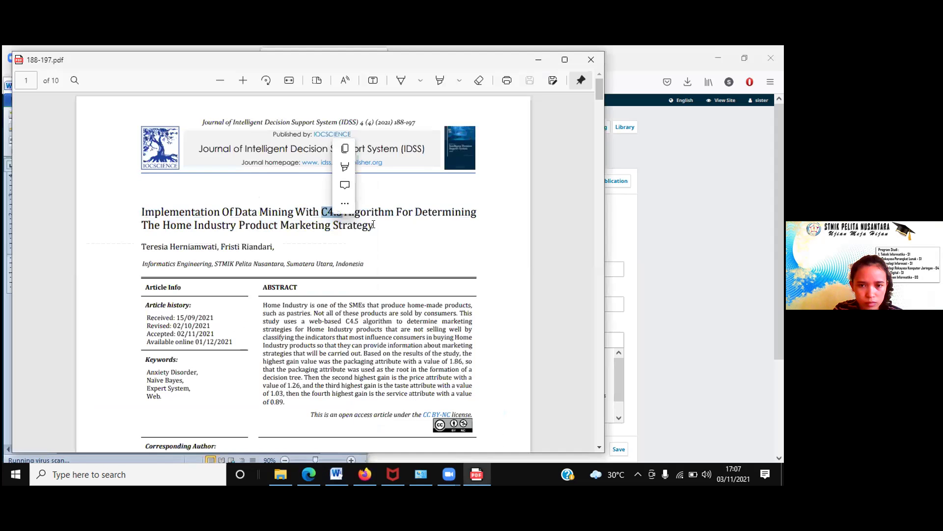
left_click_drag(143, 209, 127, 214)
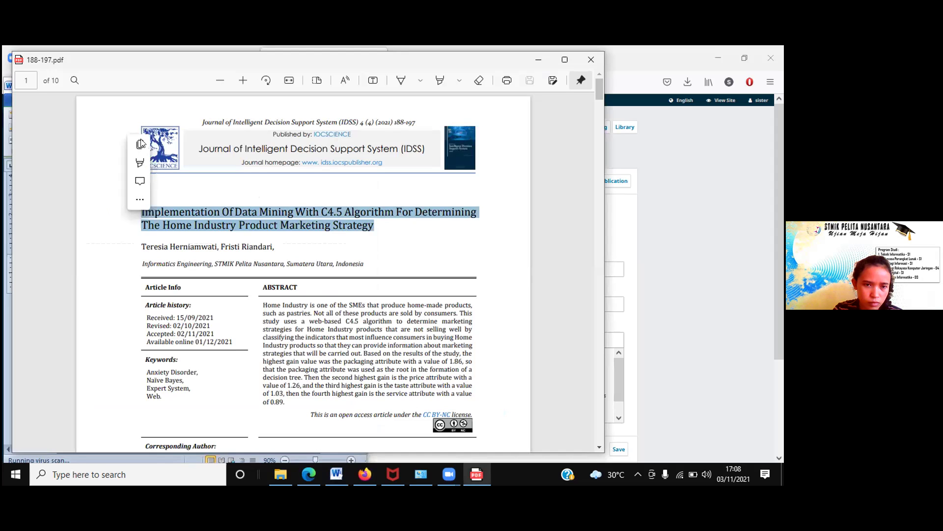
mouse_move(138, 139)
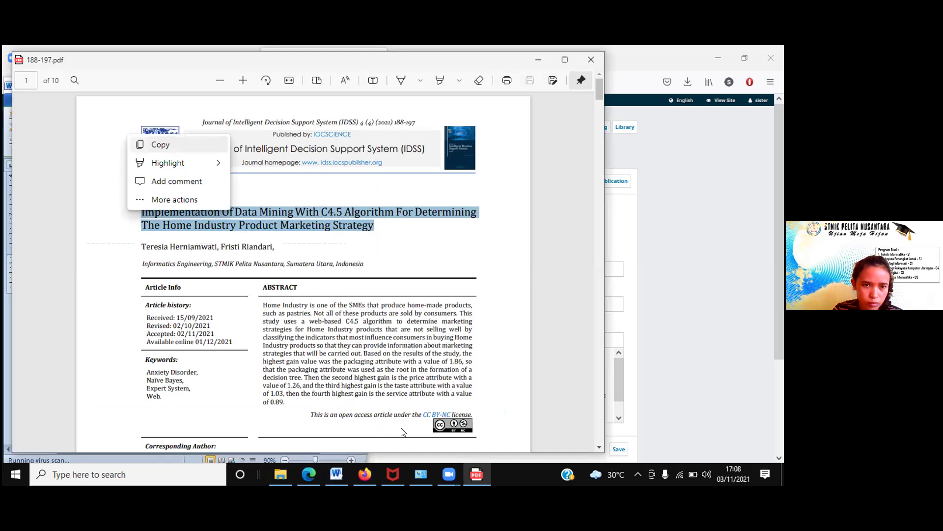
key("ctrl+c")
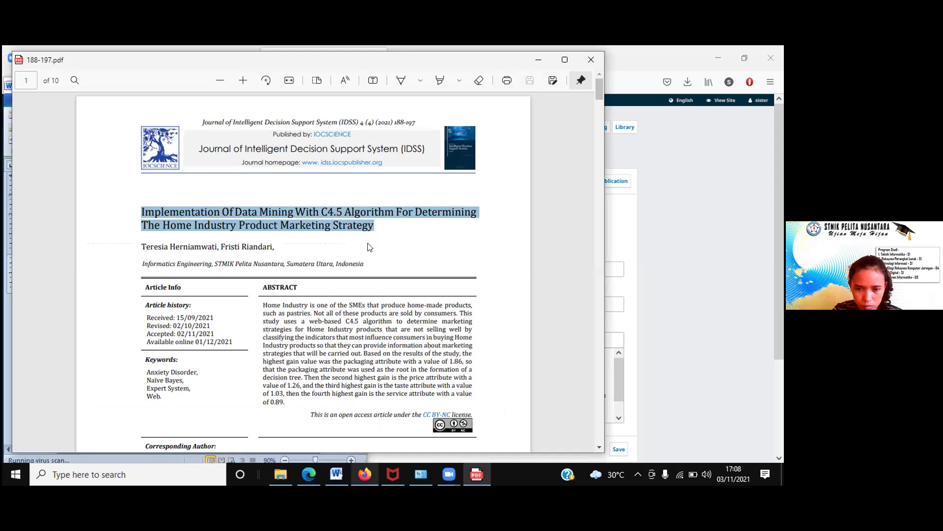
key("alt+Tab")
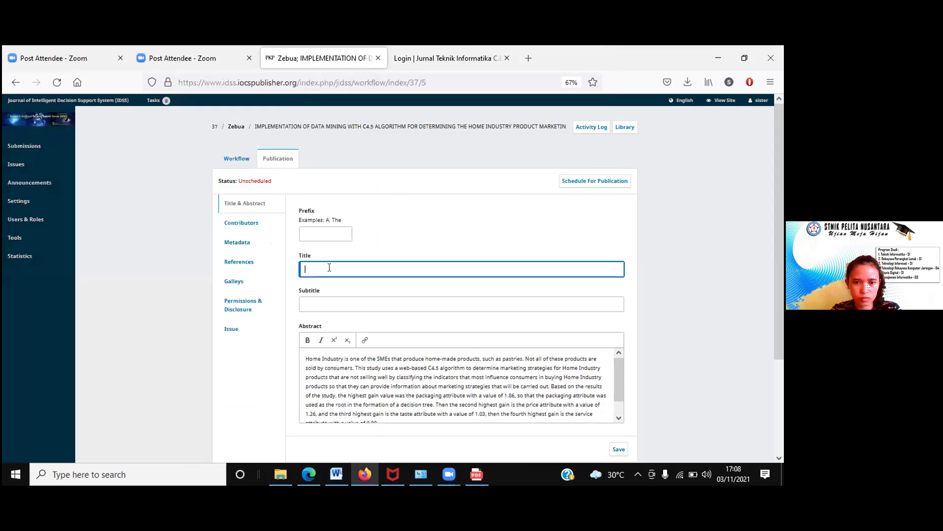
key("ctrl+v")
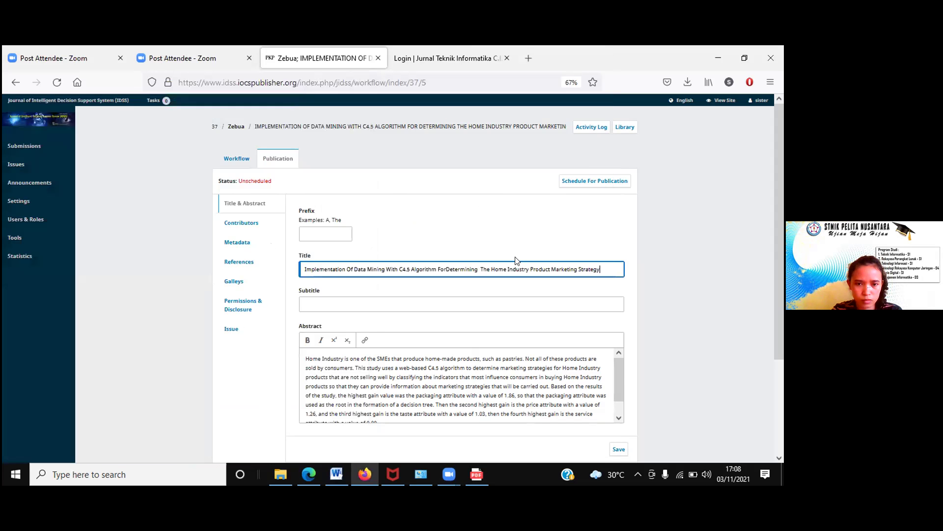
right_click(317, 271)
left_click(613, 267)
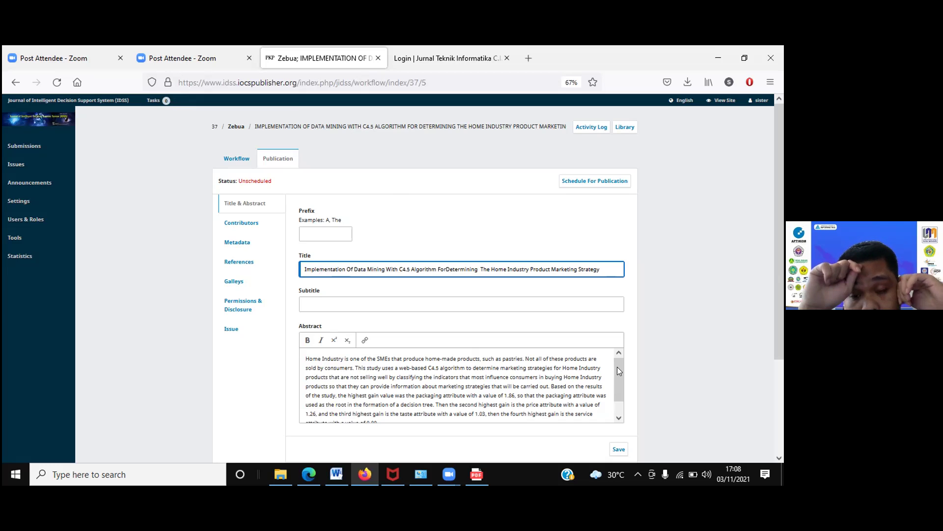
Step: Compare the Abstract text in the publication form with the abstract in 188-197.pdf, placing the PDF and the browser side by side
left_click_drag(619, 375, 619, 388)
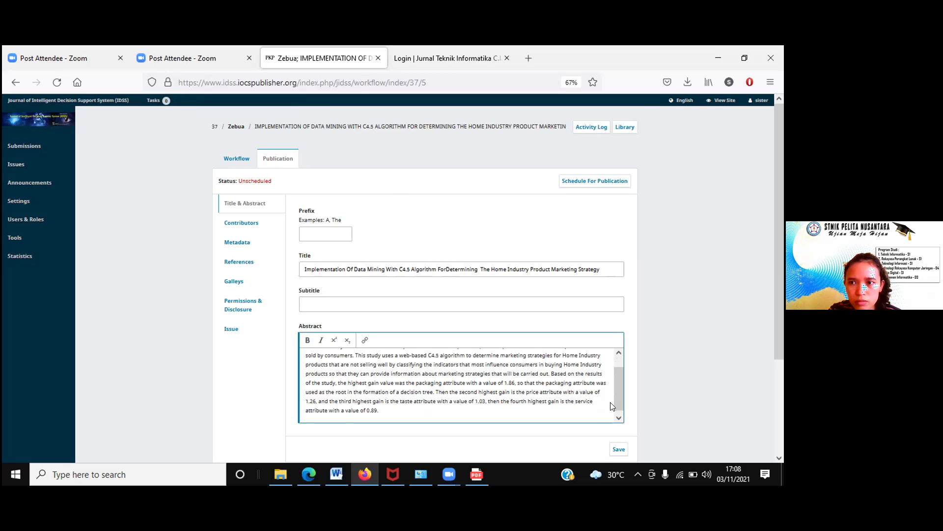
left_click(480, 471)
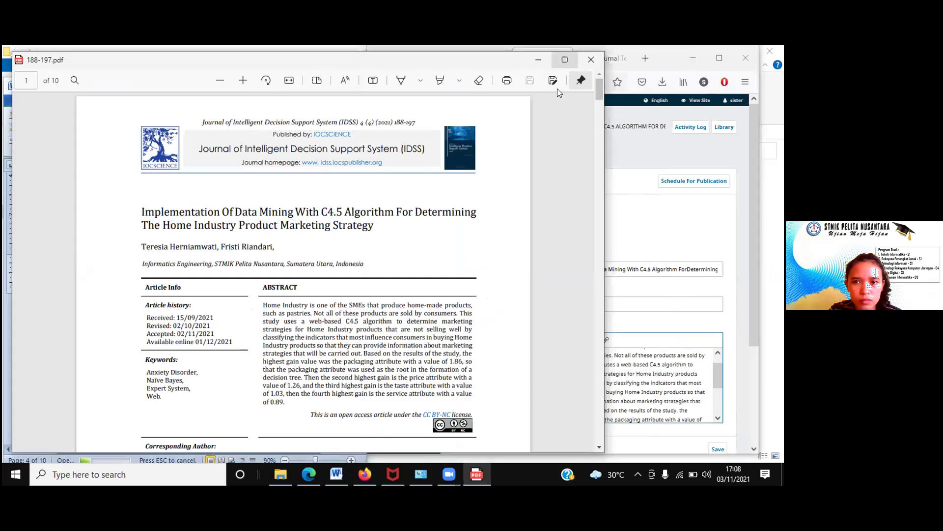
key("super+Up")
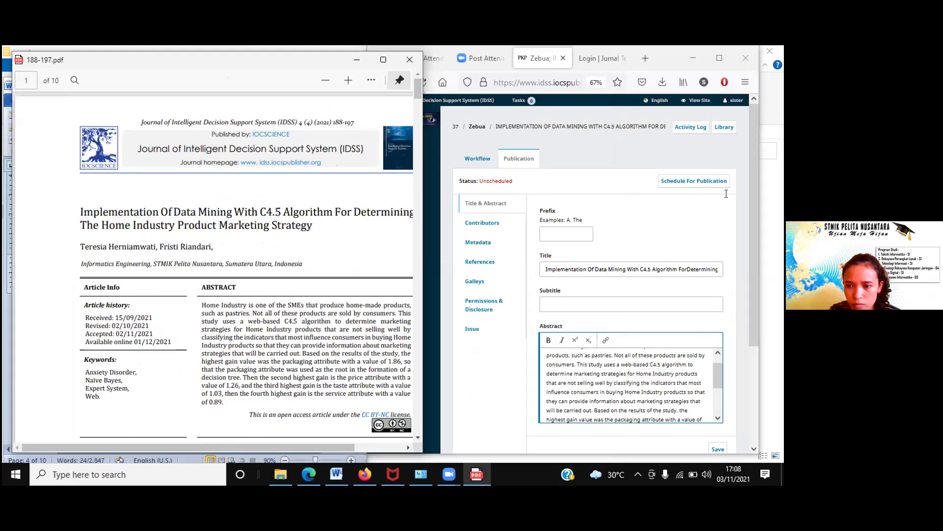
scroll(714, 370, "up", 2)
left_click(428, 417)
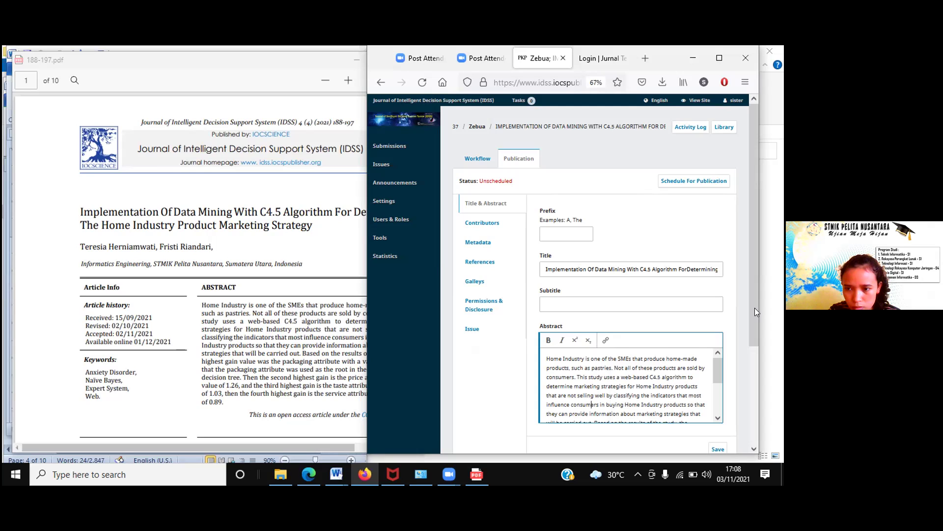
scroll(714, 340, "down", 2)
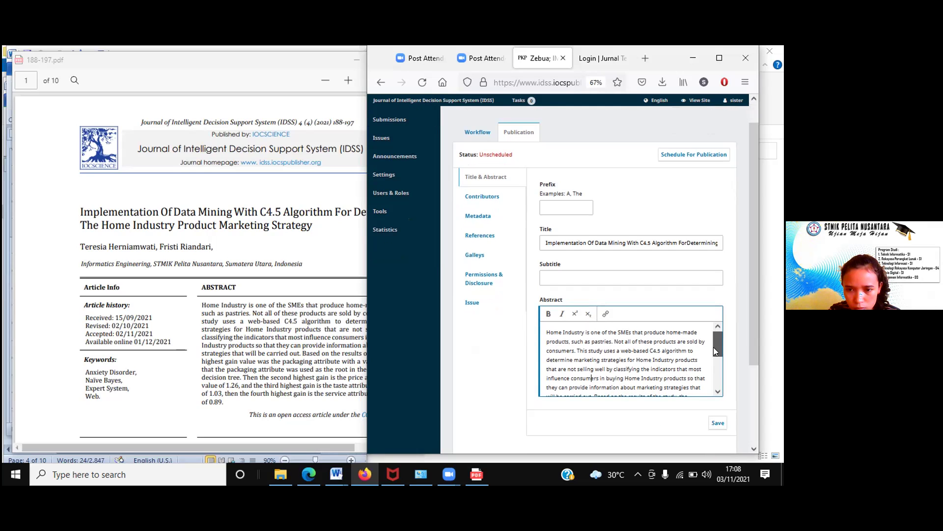
scroll(713, 348, "down", 2)
scroll(716, 354, "down", 1)
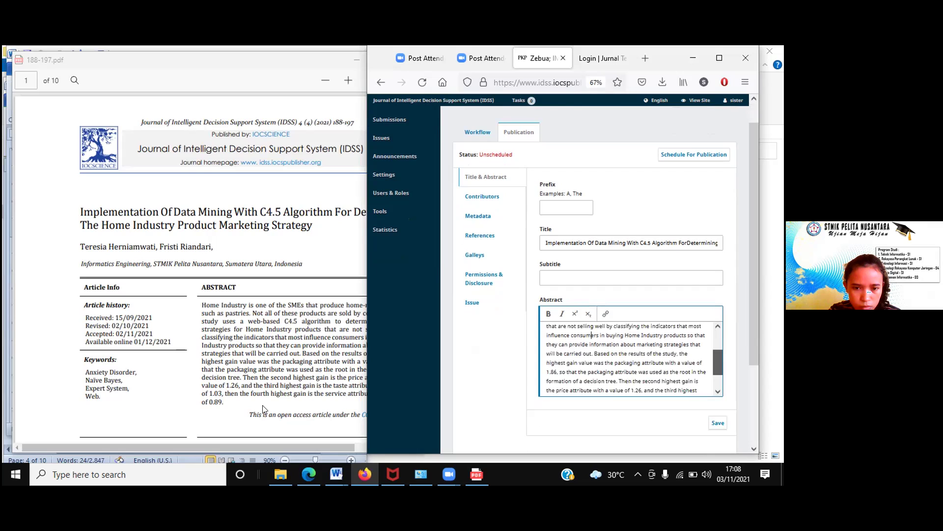
left_click(264, 405)
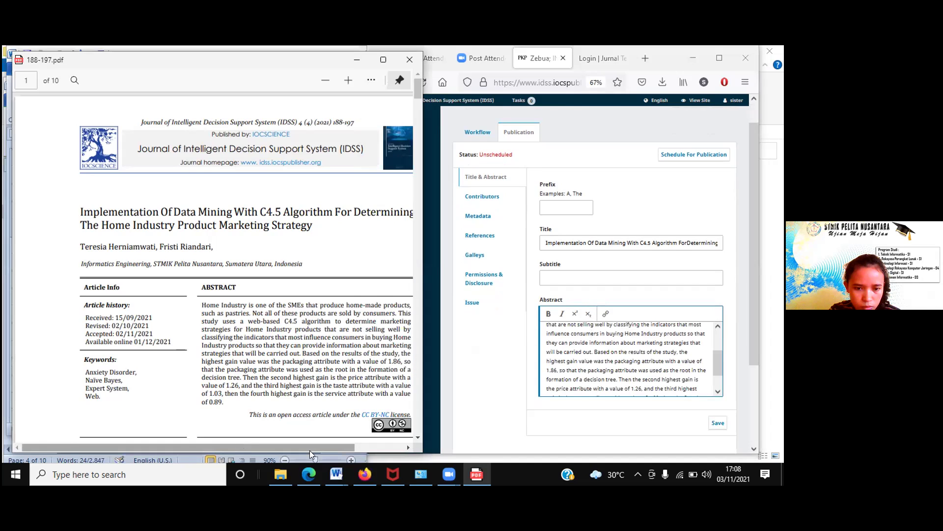
scroll(343, 364, "right", 3)
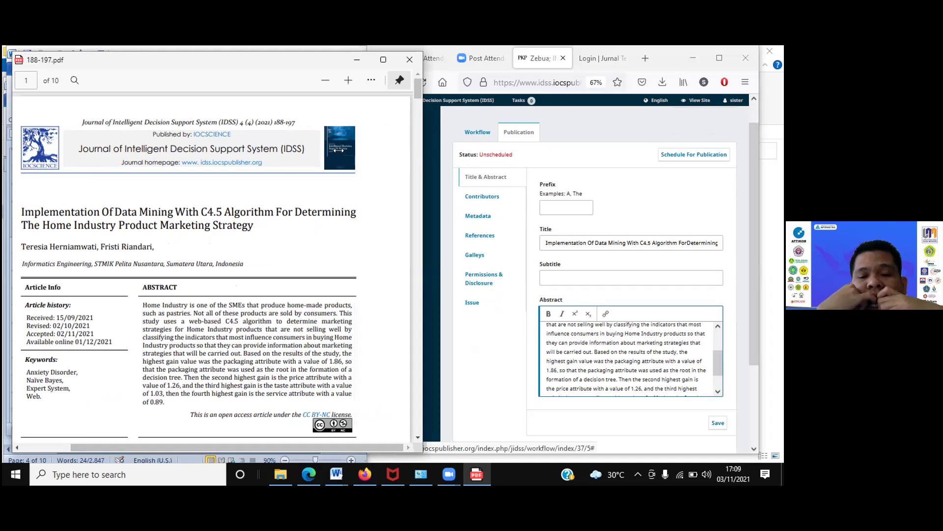
left_click_drag(338, 150, 339, 151)
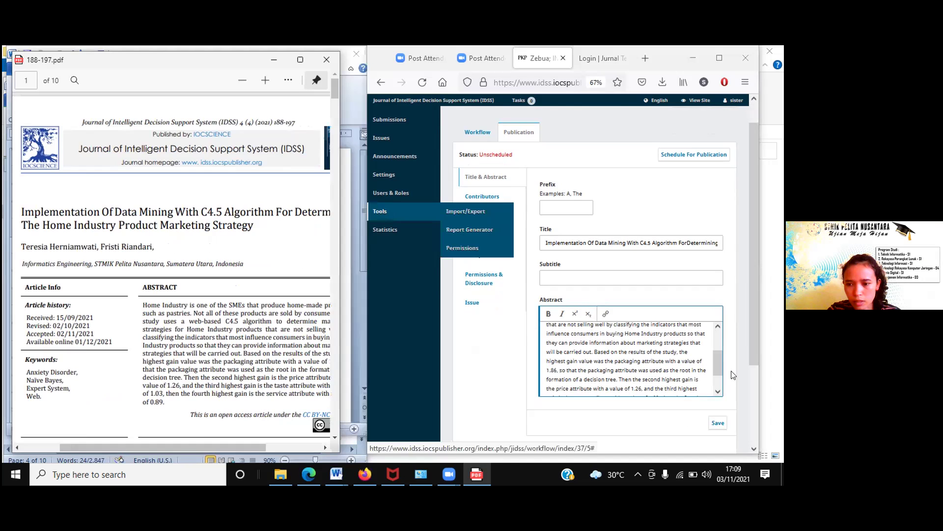
left_click_drag(715, 377, 714, 352)
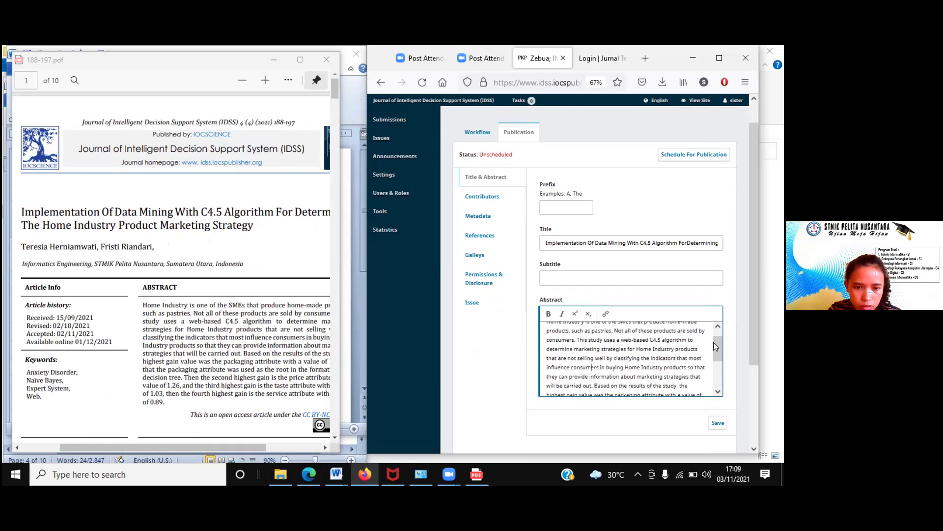
left_click_drag(712, 348, 716, 372)
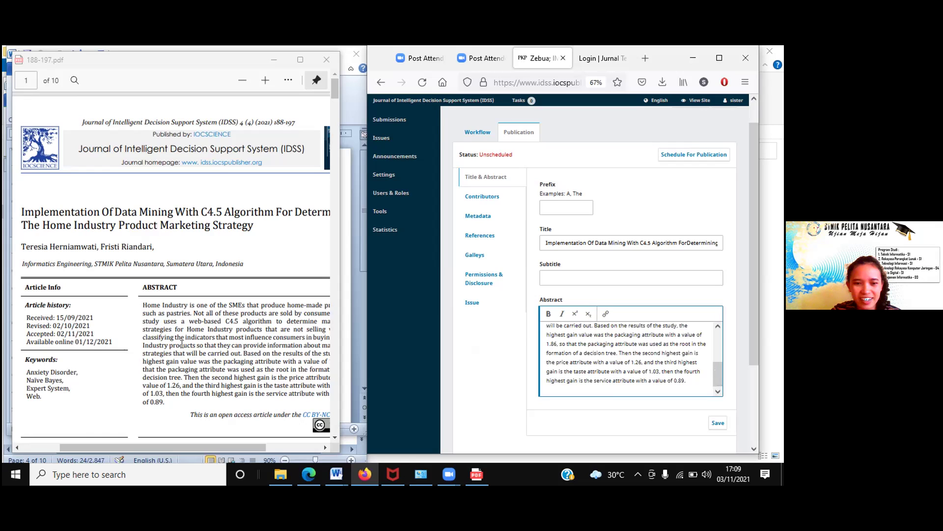
Step: Copy the abstract from 188-197.pdf, and switch to Word to select the same abstract in 188-197.docx
left_click_drag(144, 302, 165, 401)
key("ctrl+c")
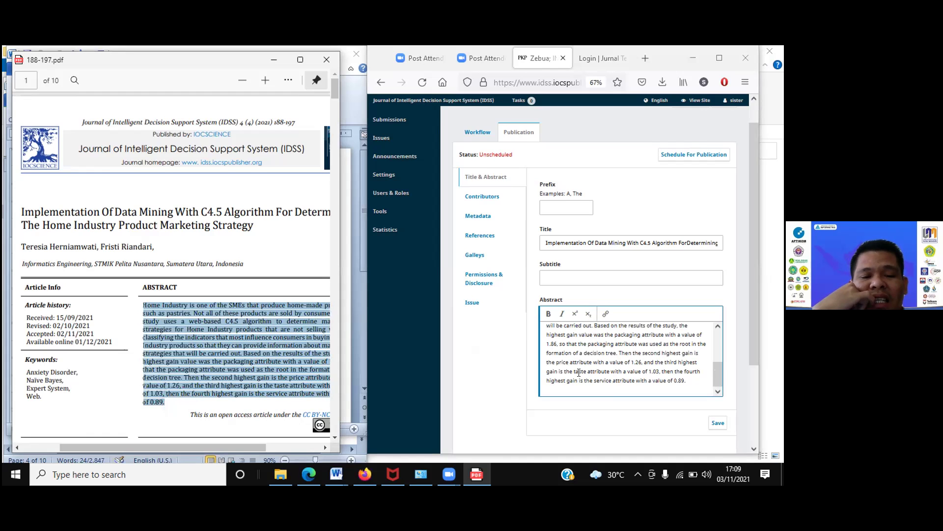
left_click(336, 474)
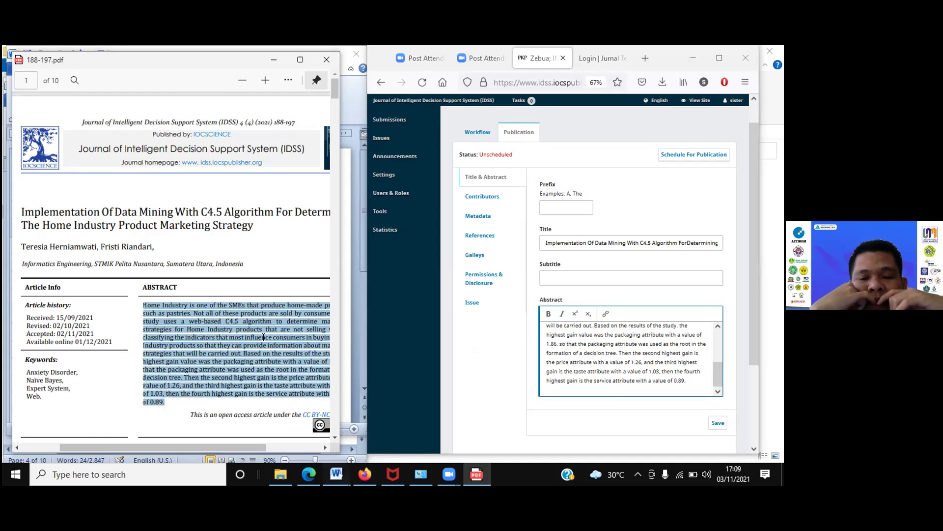
left_click(132, 310)
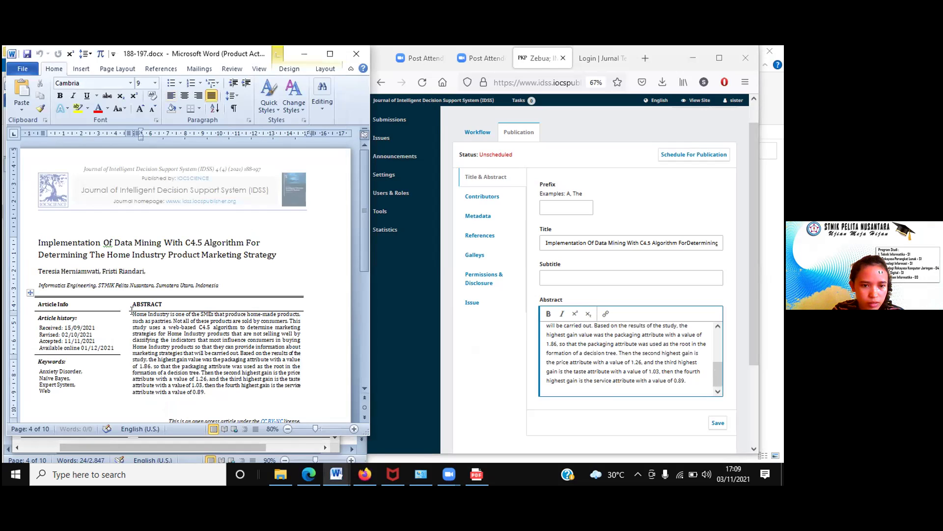
left_click(202, 392, "shift")
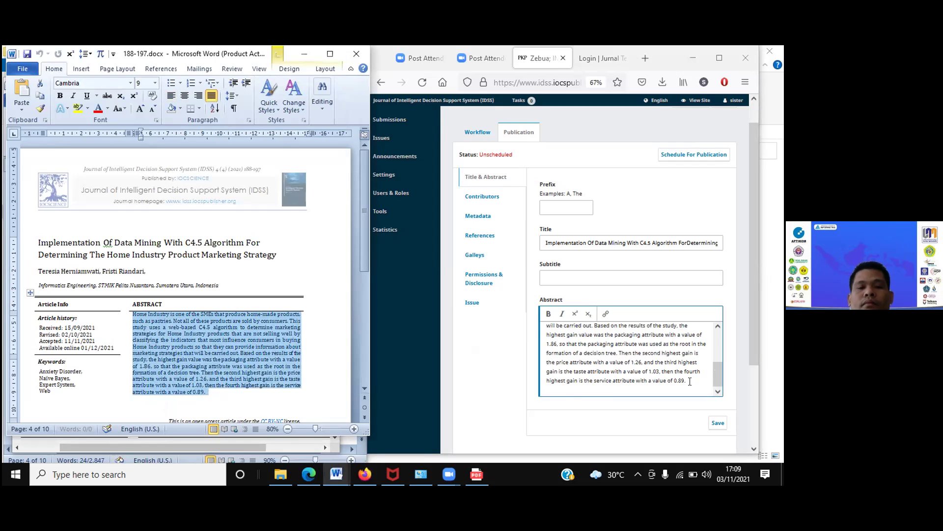
Step: Replace the whole Abstract in Firefox's publication form with the article's abstract text and save the title and abstract
left_click(521, 321)
key("ctrl+a")
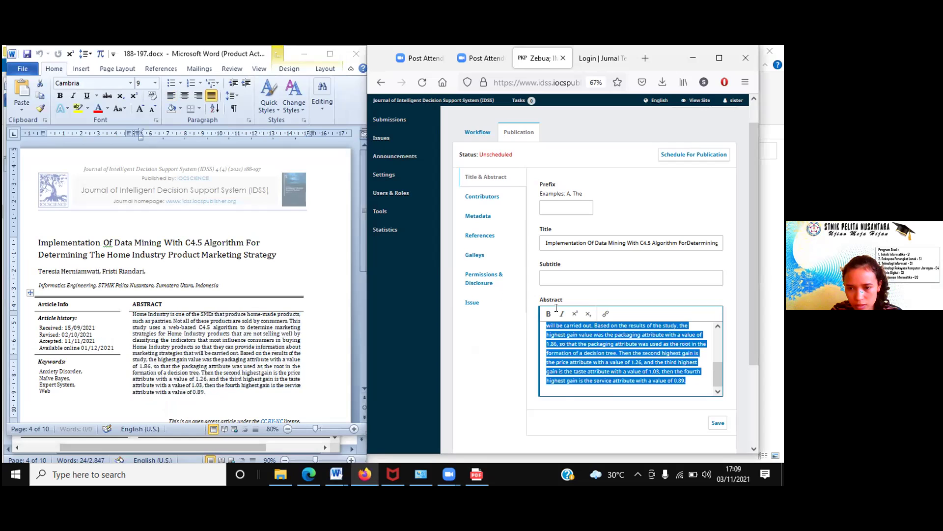
scroll(542, 330, "up", 1)
scroll(541, 330, "up", 2)
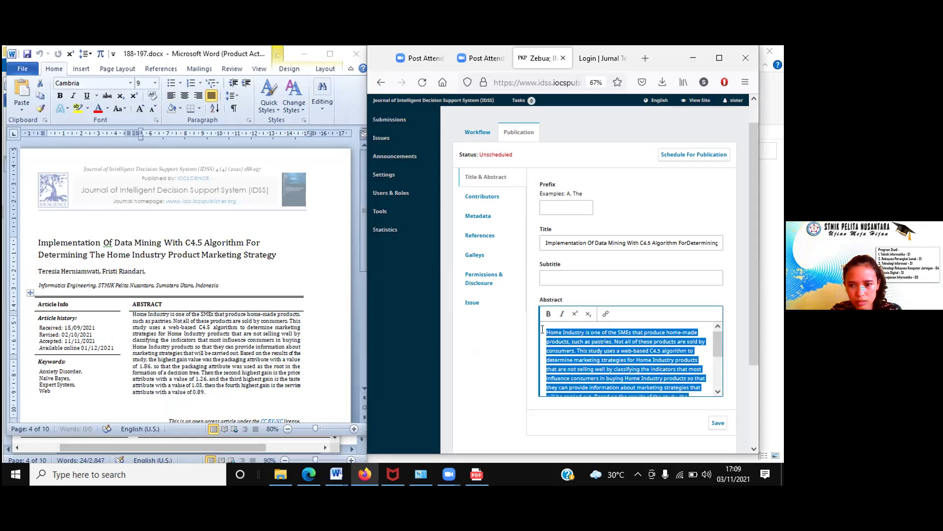
left_click(711, 375)
scroll(714, 354, "down", 2)
scroll(713, 330, "up", 2)
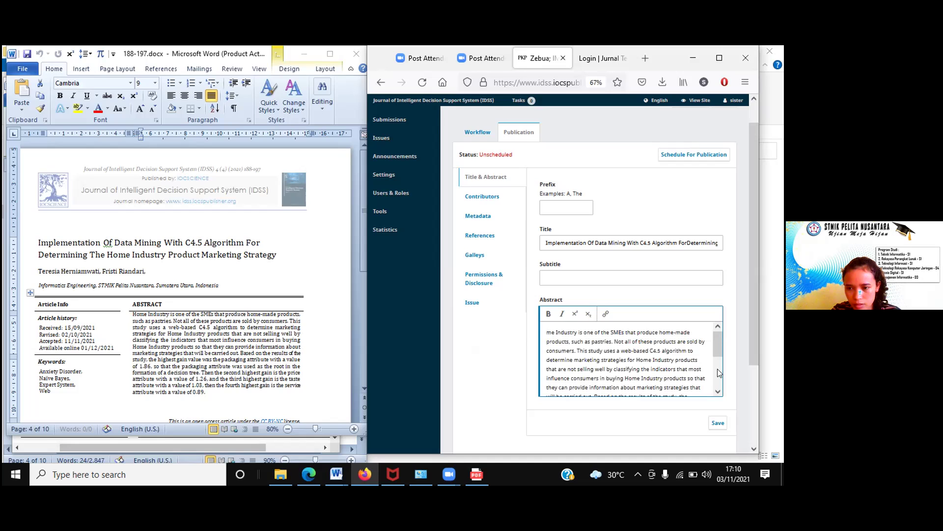
scroll(718, 377, "down", 1)
scroll(718, 381, "down", 3)
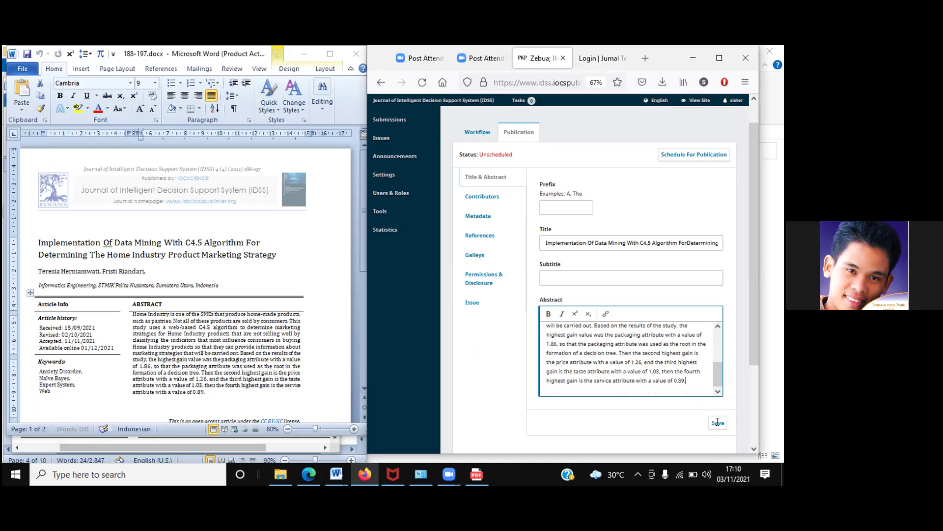
left_click(717, 422)
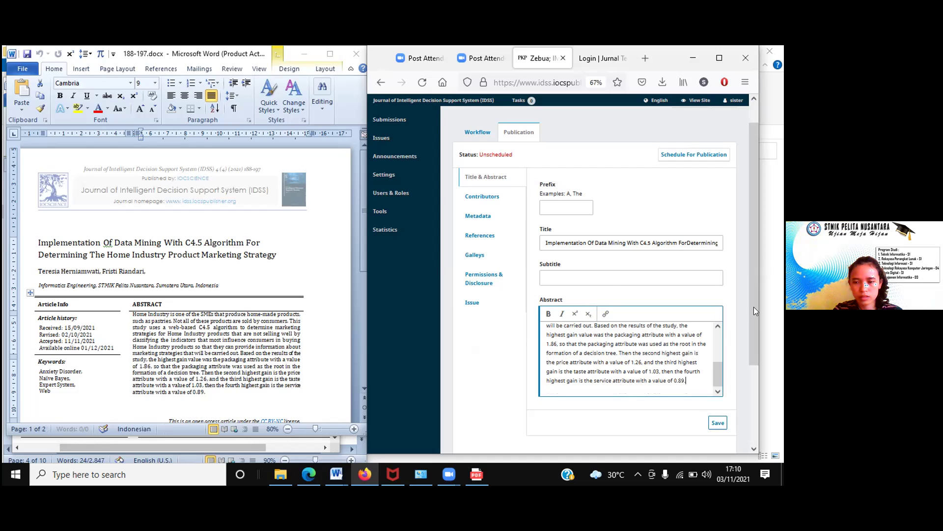
Step: Maximize the browser window and review the Title & Abstract form, checking the title and the start of the abstract
key("super+Up")
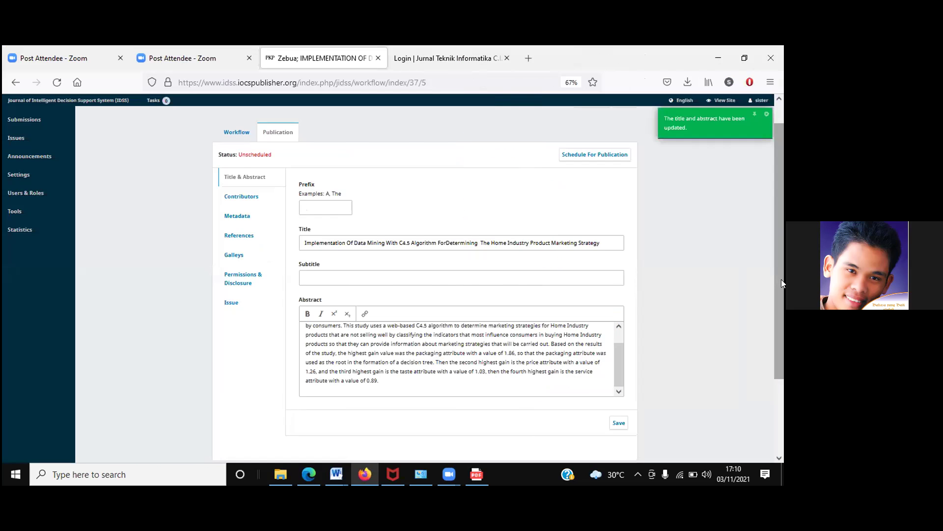
scroll(781, 279, "down", 3)
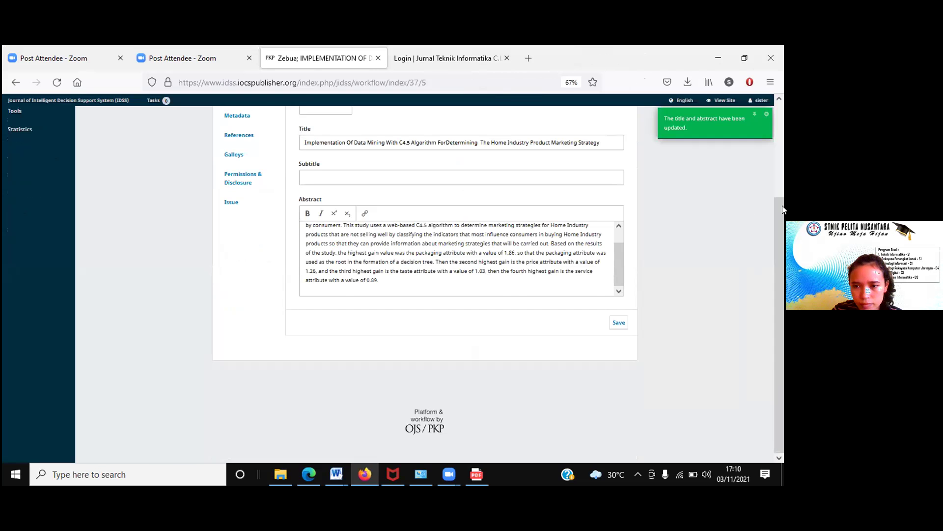
scroll(783, 201, "up", 2)
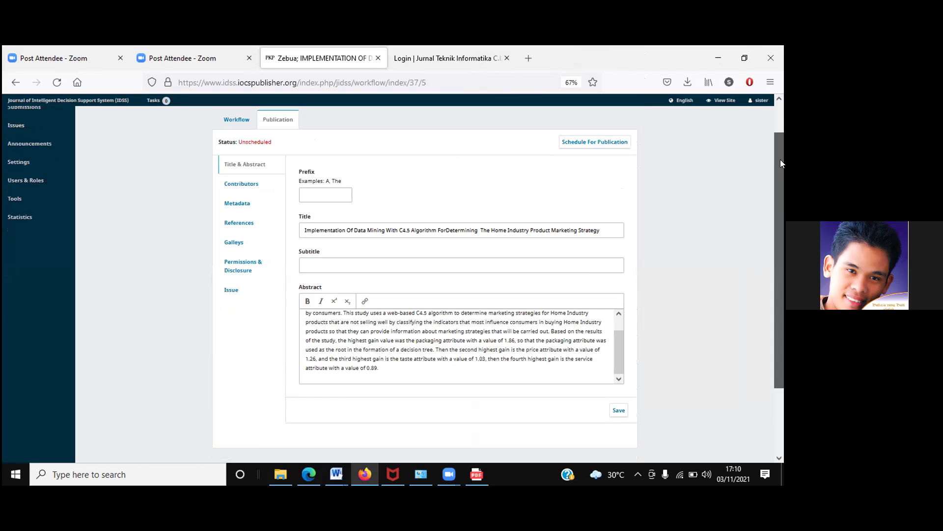
scroll(779, 160, "up", 1)
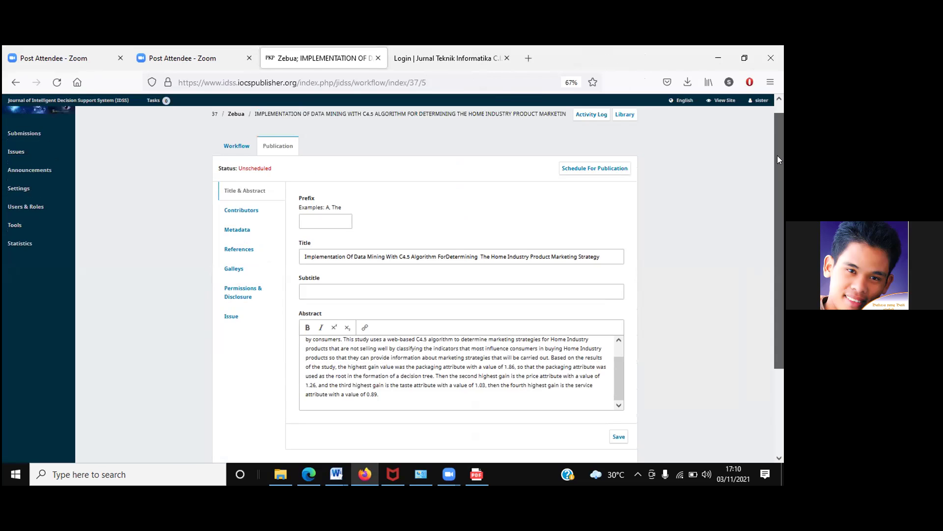
left_click_drag(778, 154, 773, 208)
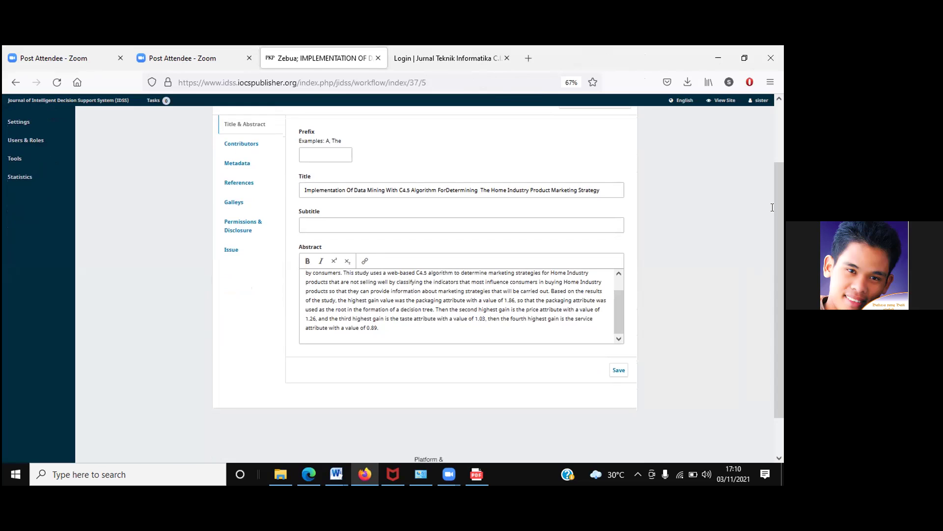
left_click_drag(619, 292, 620, 270)
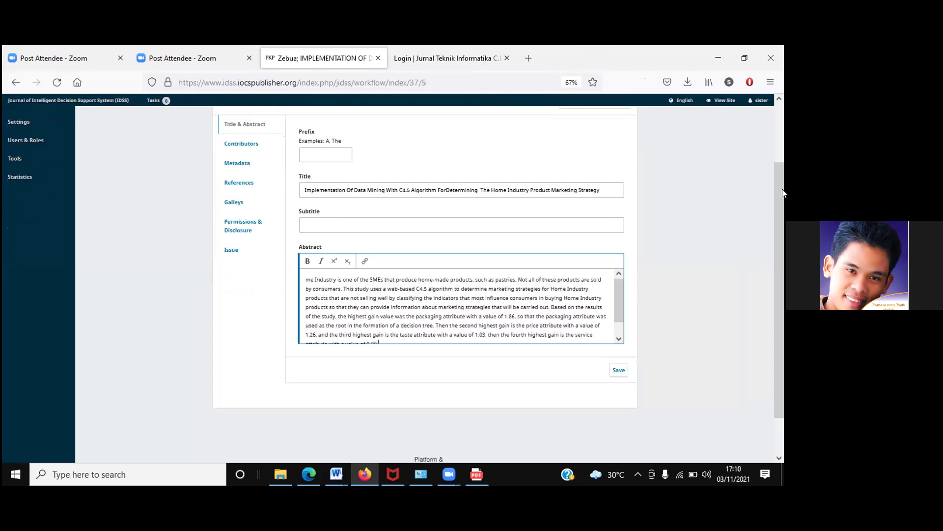
scroll(782, 177, "up", 3)
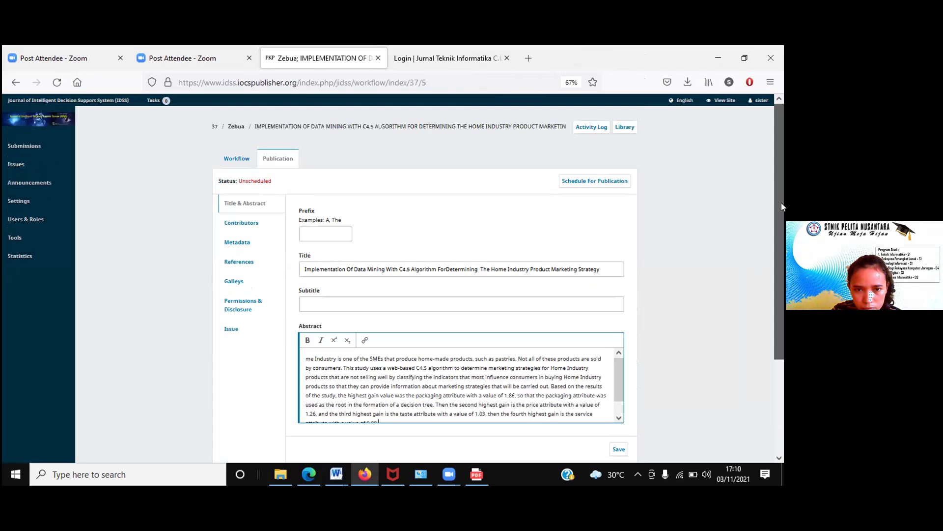
scroll(781, 205, "down", 1)
scroll(783, 196, "down", 1)
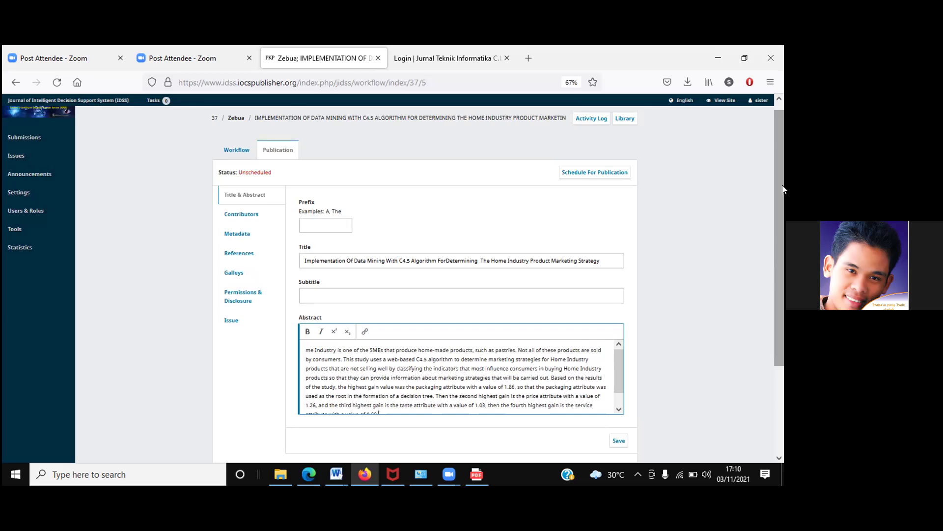
scroll(777, 240, "down", 2)
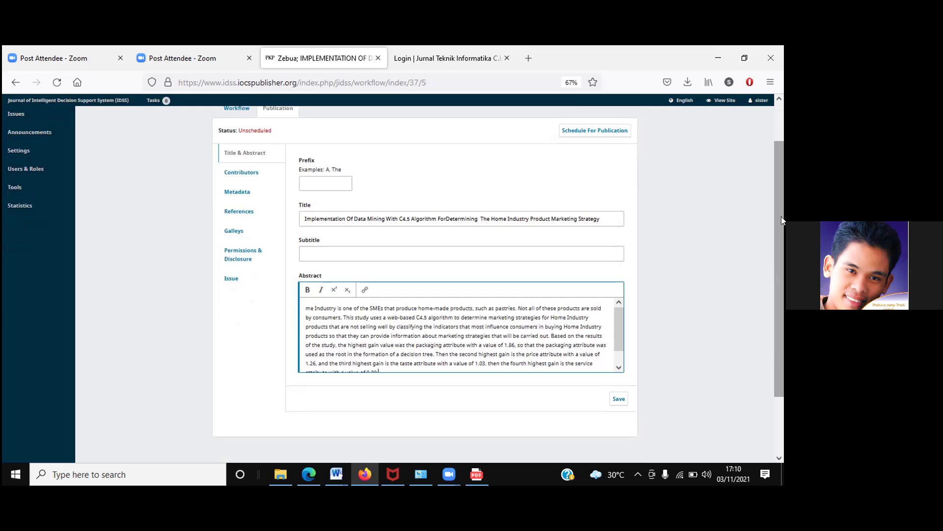
scroll(782, 218, "up", 1)
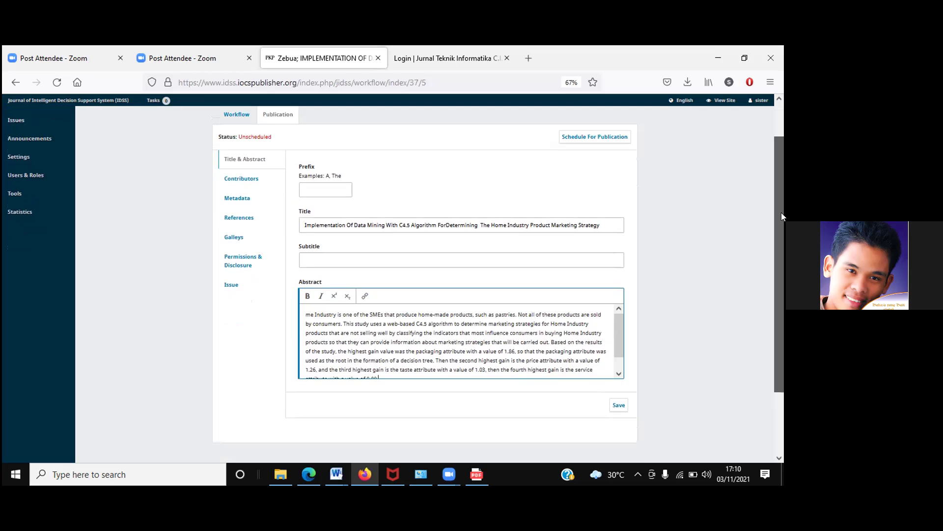
scroll(782, 216, "up", 1)
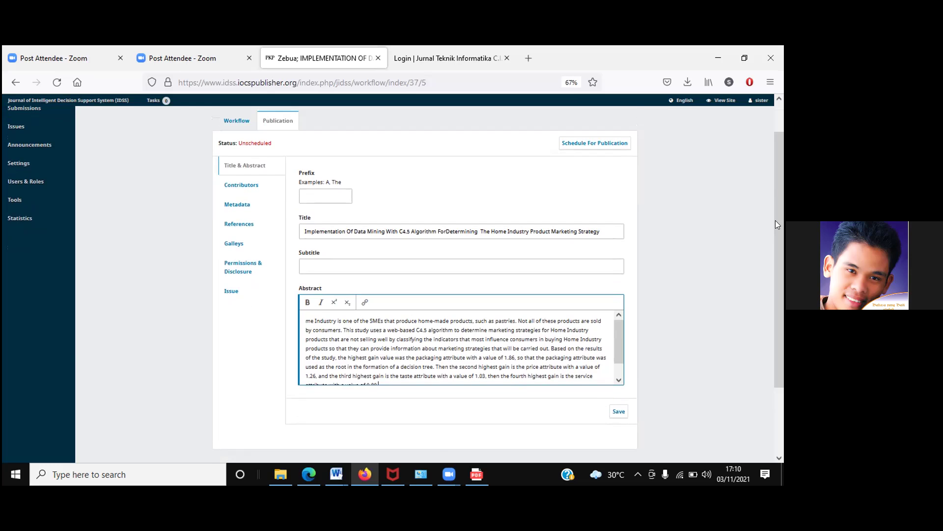
Step: Save the Title & Abstract form again and open the publication's list of contributors
left_click_drag(776, 220, 782, 287)
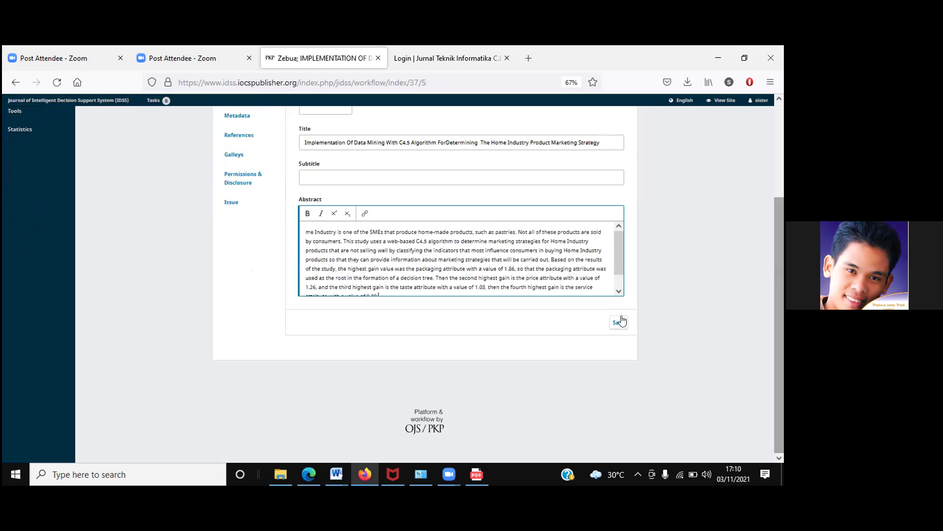
left_click(618, 323)
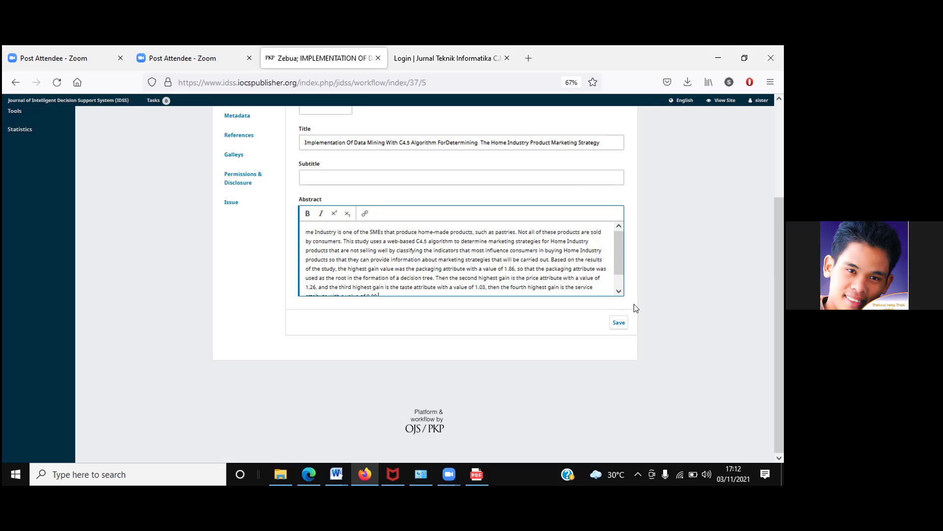
left_click(617, 324)
scroll(782, 222, "up", 3)
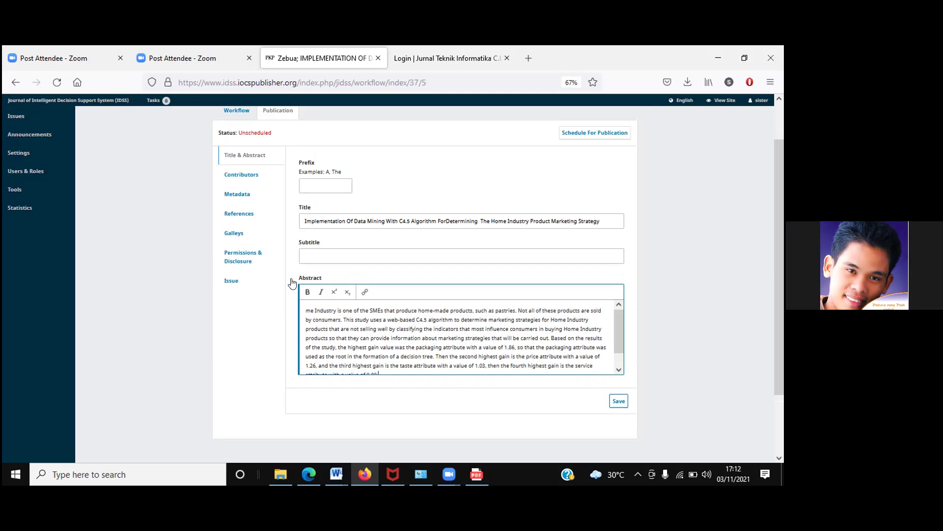
left_click(241, 175)
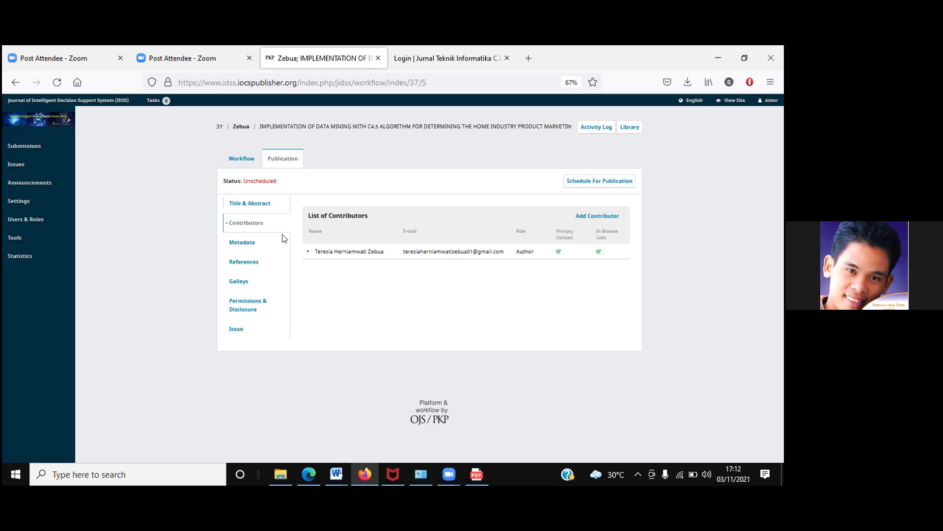
Step: Start adding a contributor to the publication, and switch to 188-197.docx in Word to check the article's second author
left_click(607, 216)
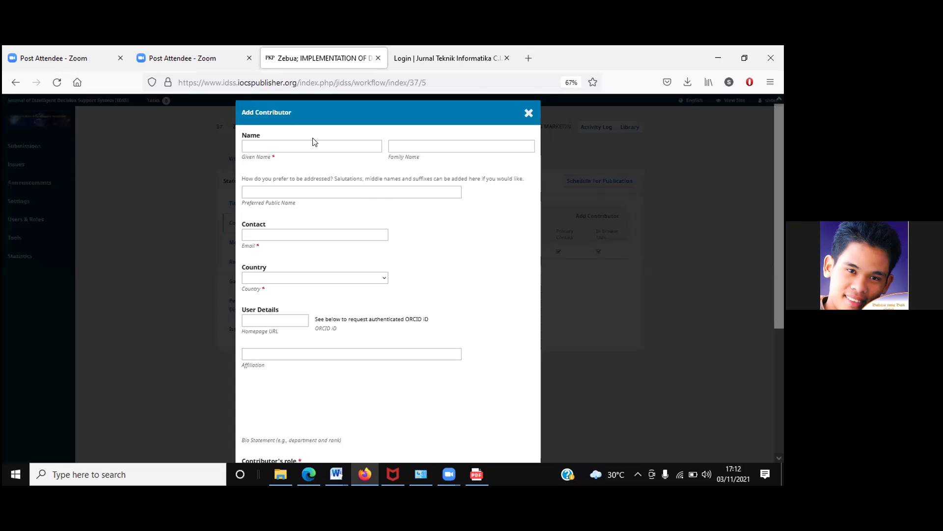
left_click(297, 144)
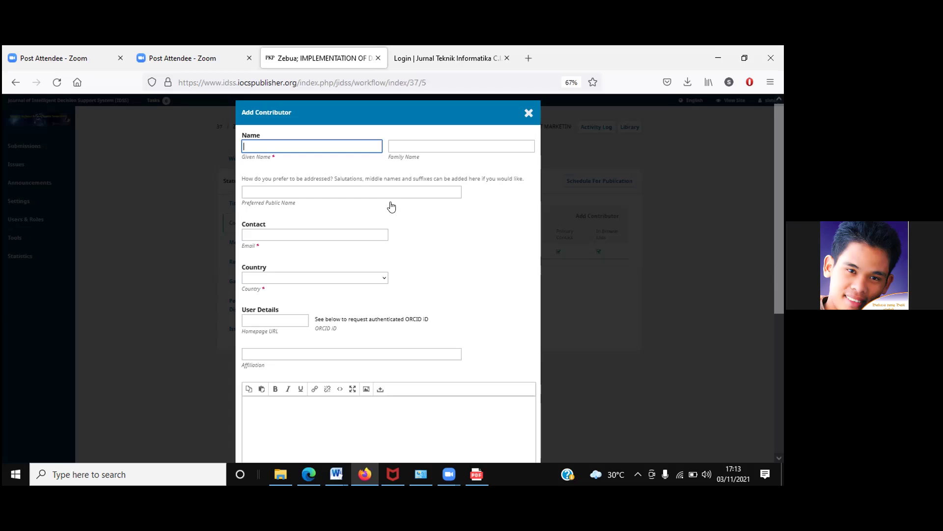
left_click(336, 479)
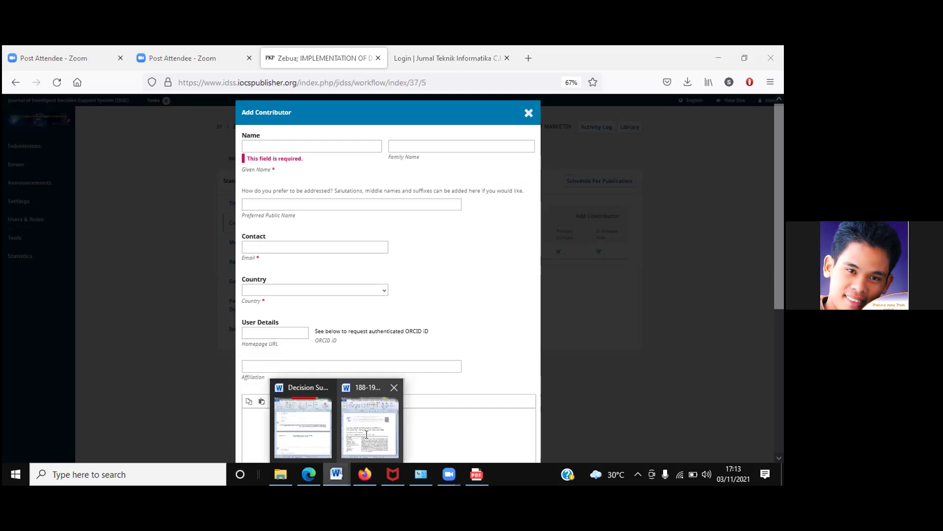
left_click(339, 480)
left_click(371, 409)
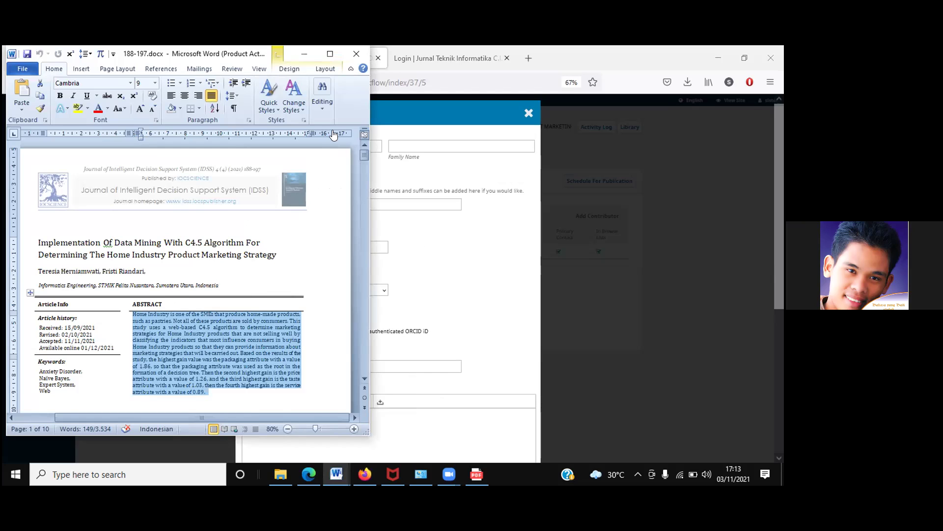
key("alt+Tab")
left_click(319, 144)
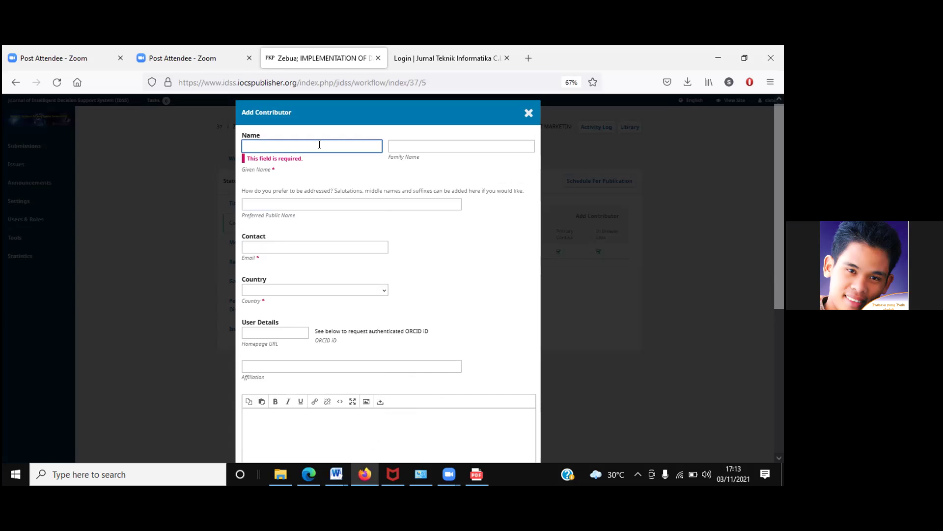
left_click(423, 146)
type("risti")
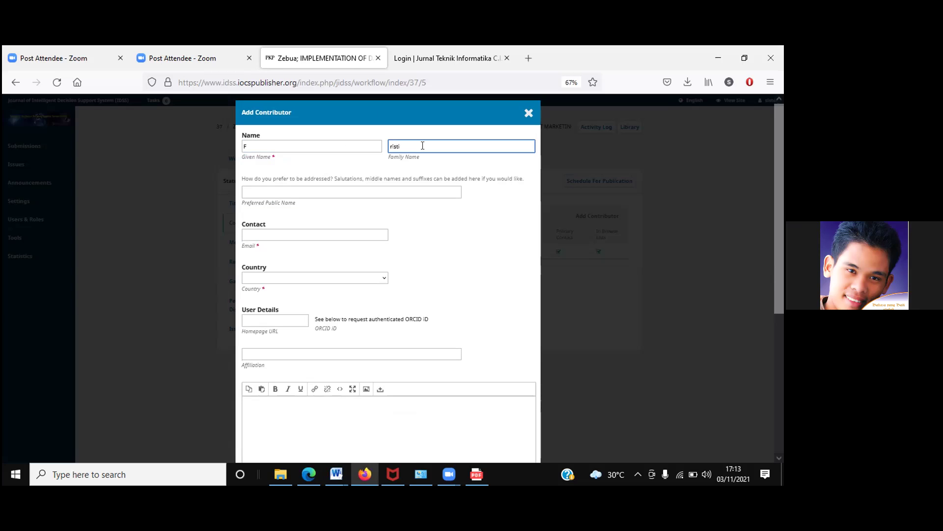
type(" R")
key("BackSpace")
key("BackSpace")
key("BackSpace")
Step: Switch to 188-197.docx in Word and copy the second author's full name from the author line, leaving the abstract intact
left_click(335, 475)
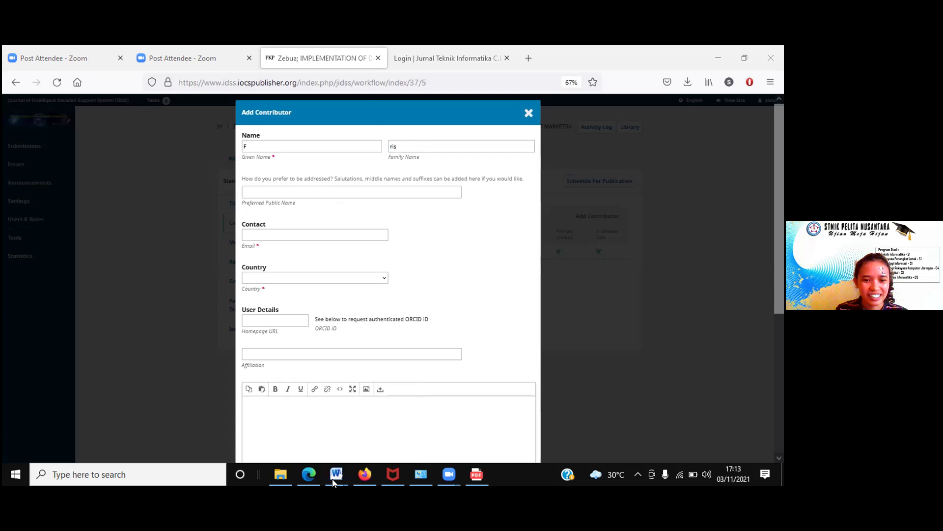
key("ctrl+x")
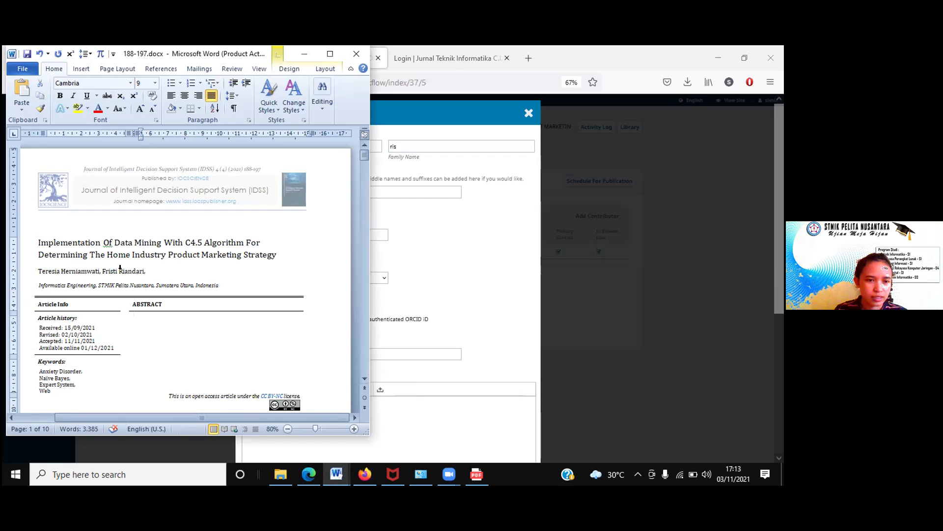
key("ctrl+z")
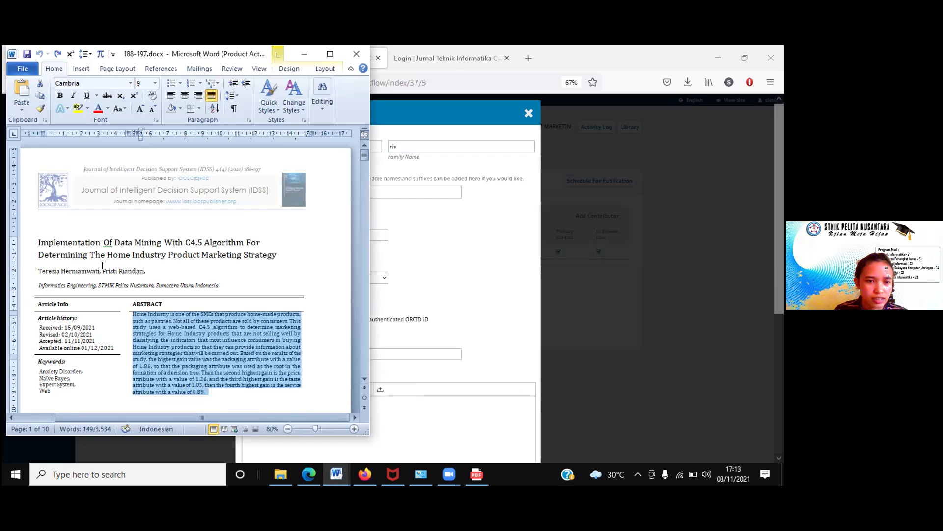
left_click_drag(103, 271, 139, 270)
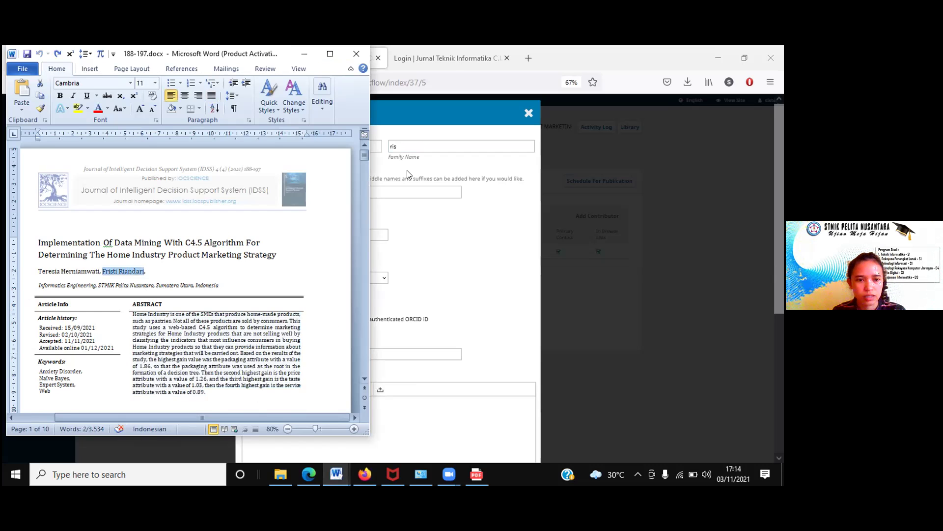
Step: In Firefox, paste the second author's full name as the Given Name and replace the Family Name with the author's family name
left_click(376, 145)
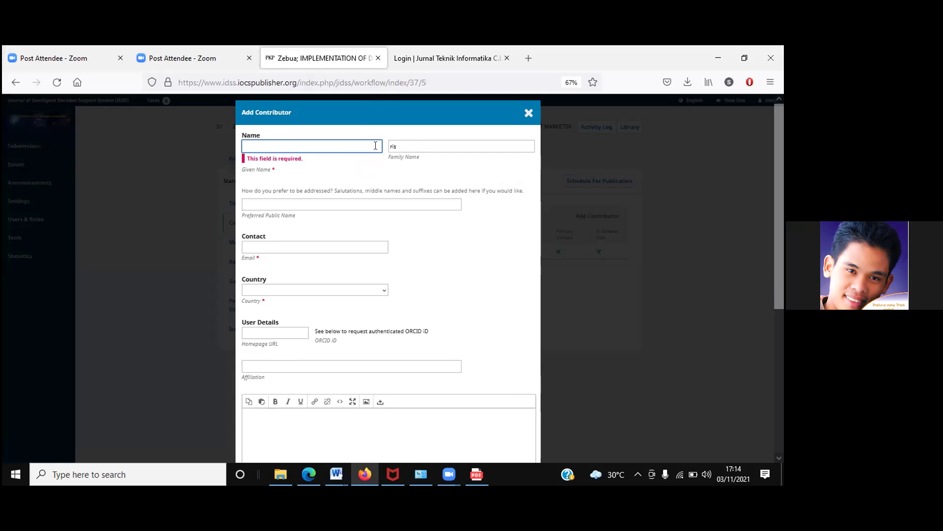
key("ctrl+v")
double_click(257, 145)
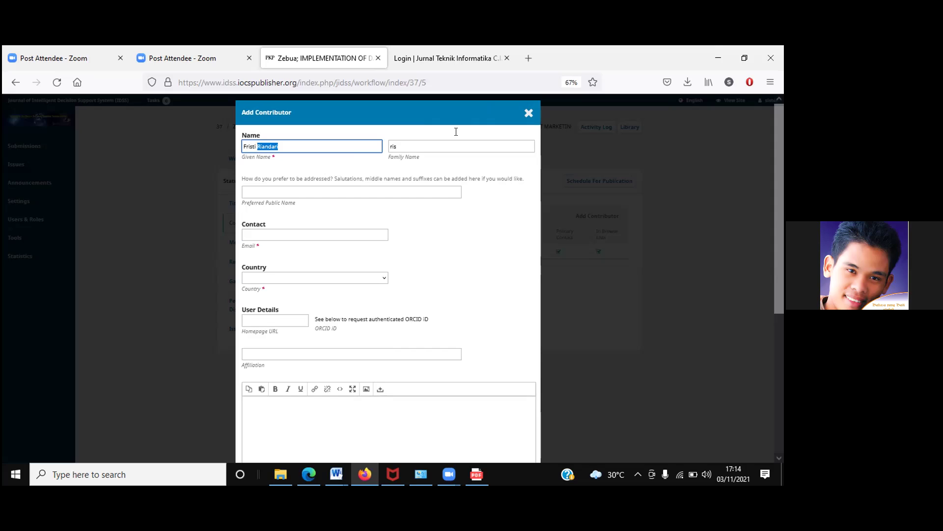
left_click(429, 146)
key("BackSpace")
key("BackSpace")
key("BackSpace")
key("ctrl+v")
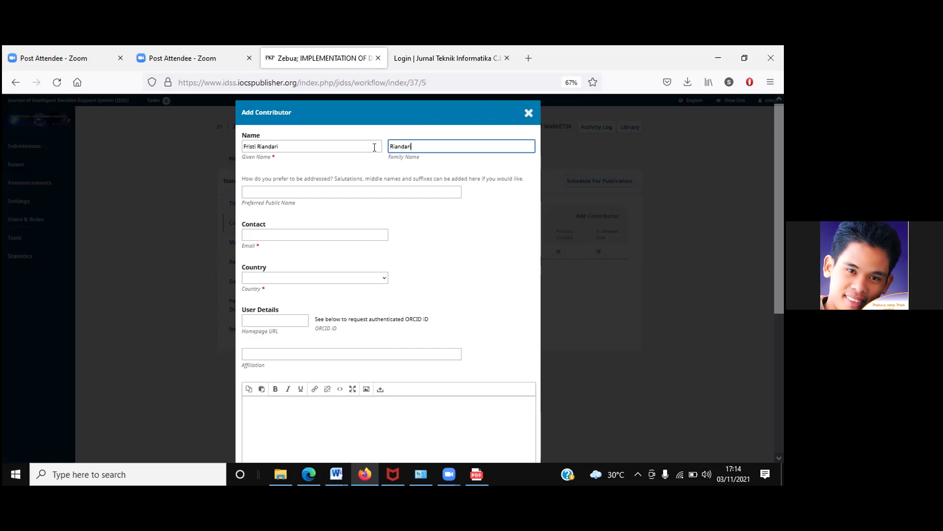
Step: Remove the family name from the Given Name field so only the author's given name is left
left_click(261, 143)
key("shift+Left")
key("shift+Left")
key("shift+Left")
key("shift+Left")
key("shift+Left")
key("shift+Left")
key("shift+Left")
key("shift+Left")
key("BackSpace")
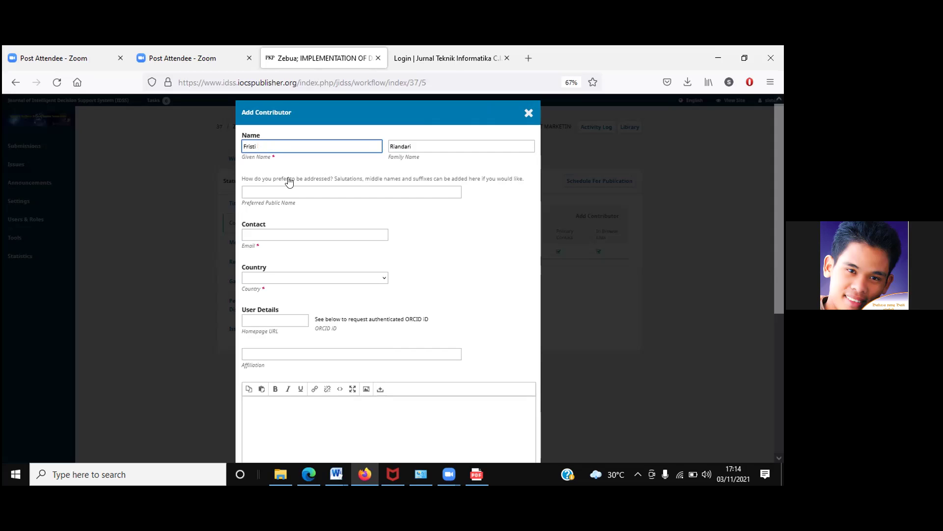
key("BackSpace")
Step: Switch to 188-197.docx in Word and select the e-mail address in the Corresponding Author block
mouse_move(346, 474)
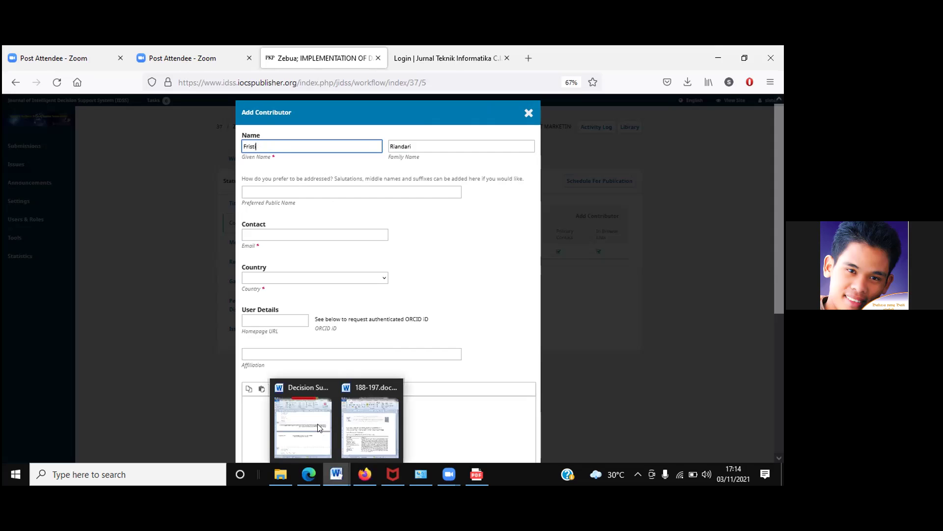
left_click(354, 423)
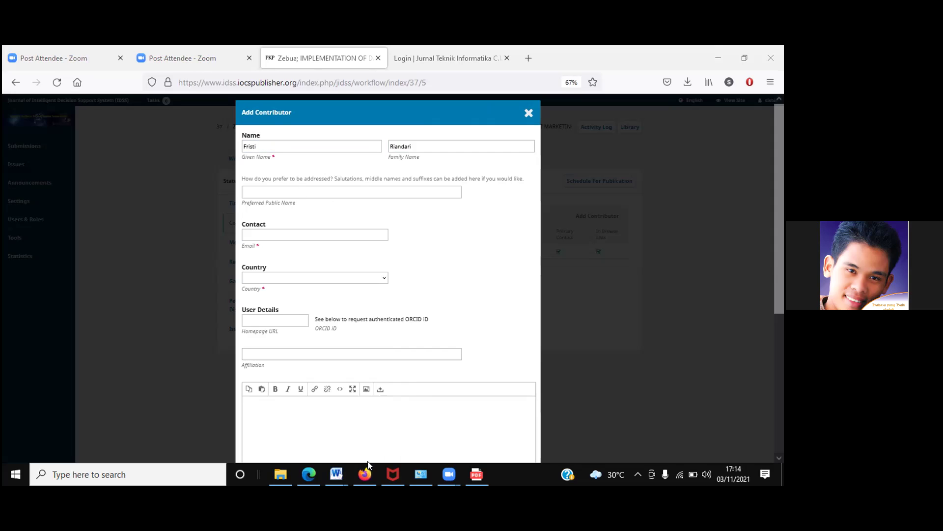
mouse_move(336, 474)
left_click(353, 447)
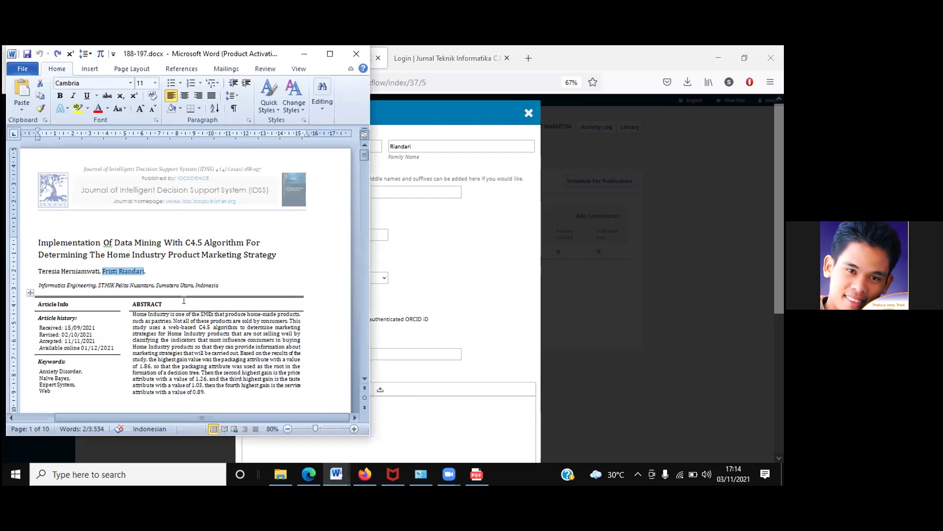
left_click_drag(364, 153, 363, 163)
left_click_drag(118, 274, 56, 274)
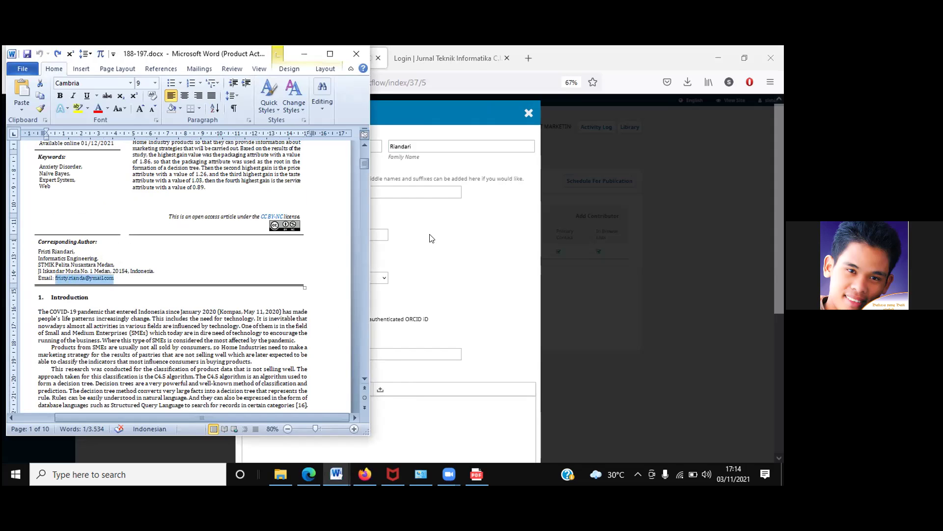
key("alt+Tab")
left_click(286, 190)
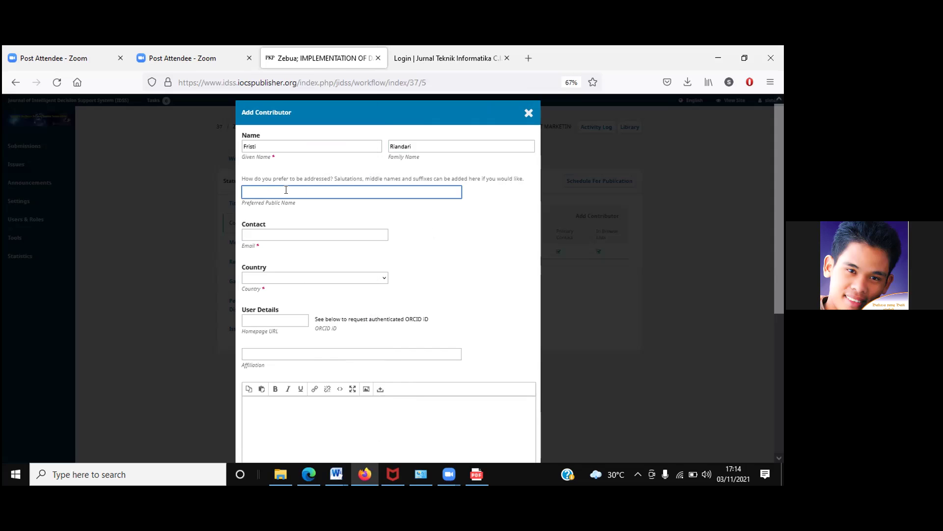
left_click(275, 234)
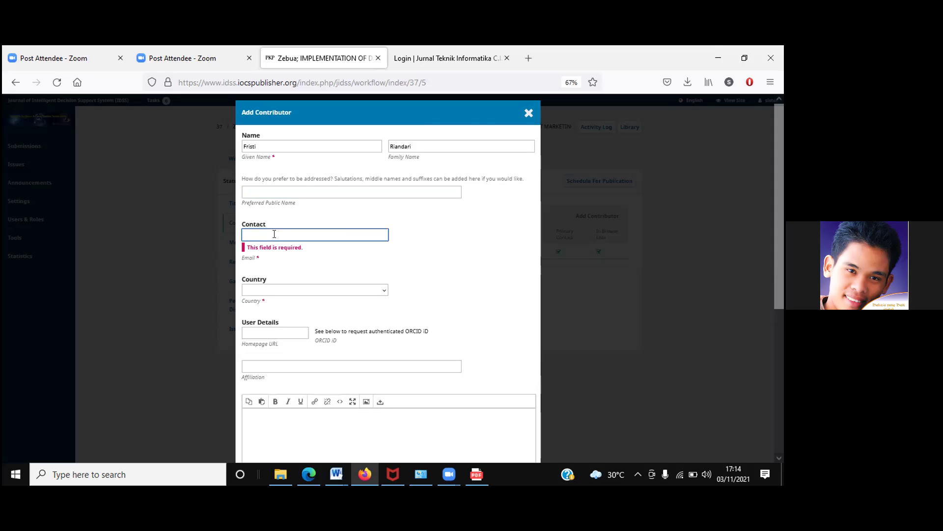
right_click(274, 234)
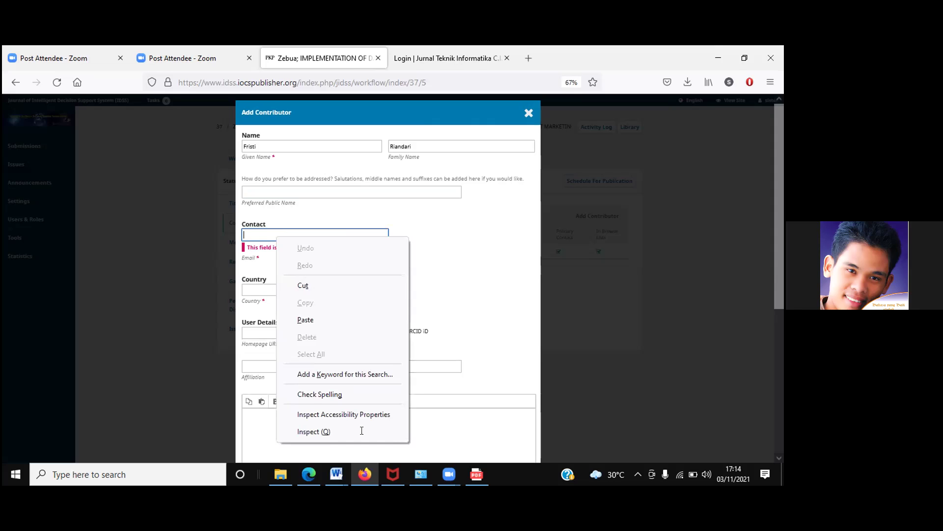
key("Escape")
Step: Copy the selected corresponding author's e-mail in Word and paste it as the new contributor's Email in Firefox
left_click(338, 476)
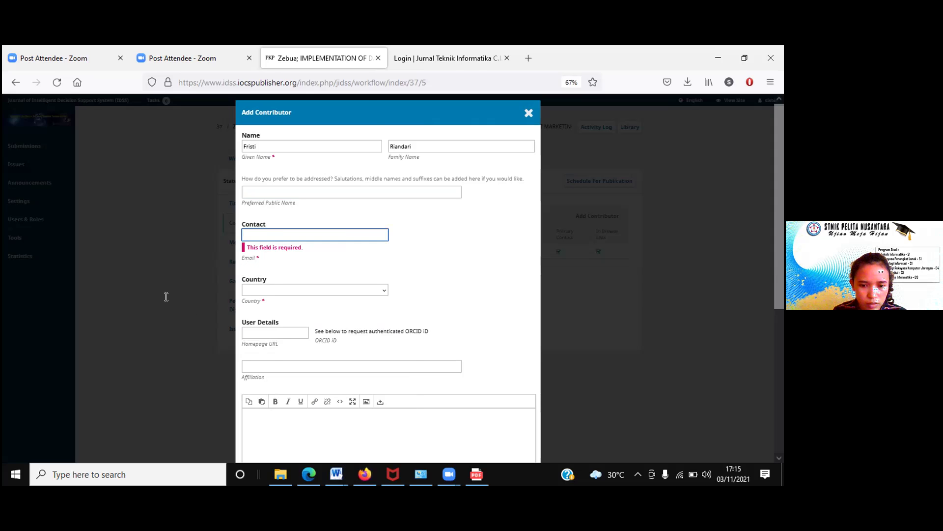
key("alt+Tab")
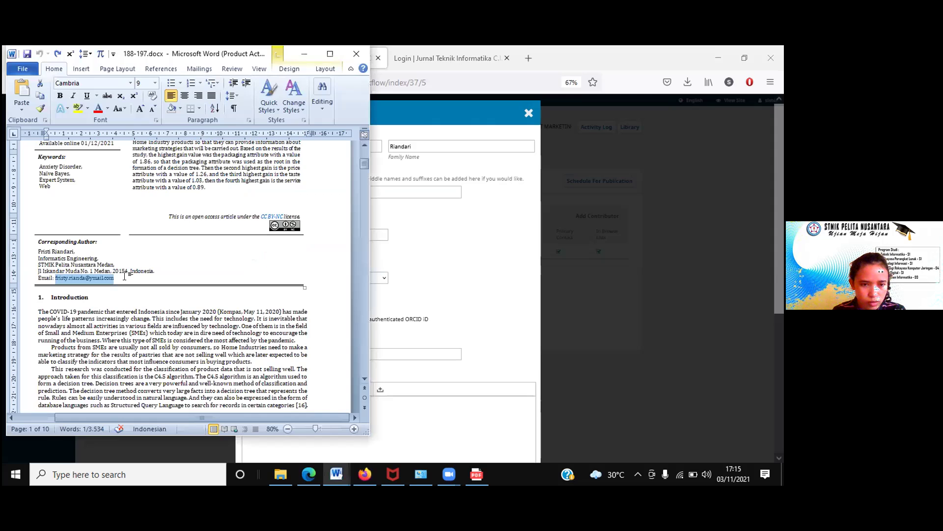
right_click(80, 276)
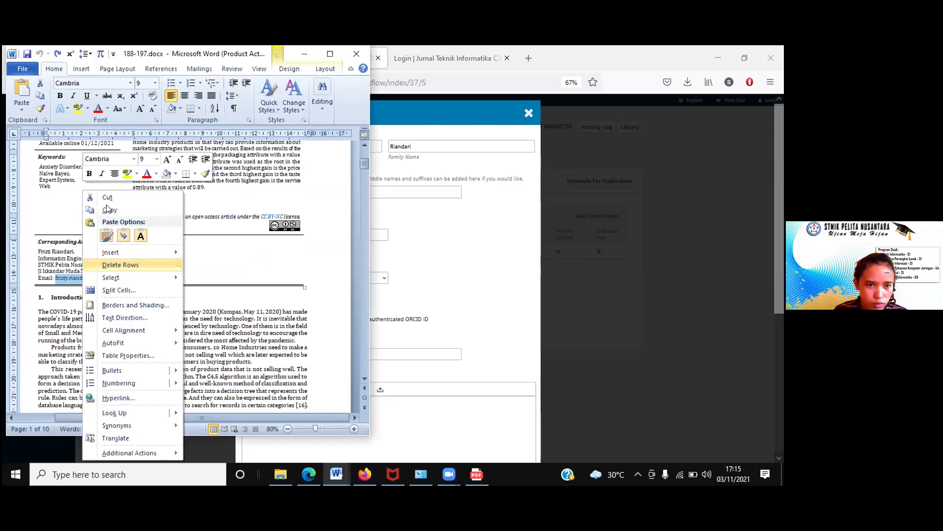
left_click(108, 209)
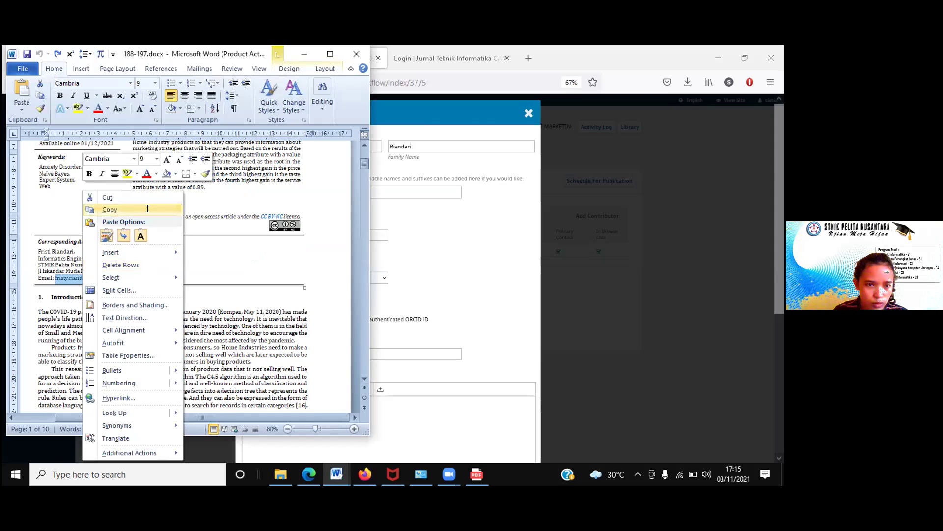
left_click(399, 227)
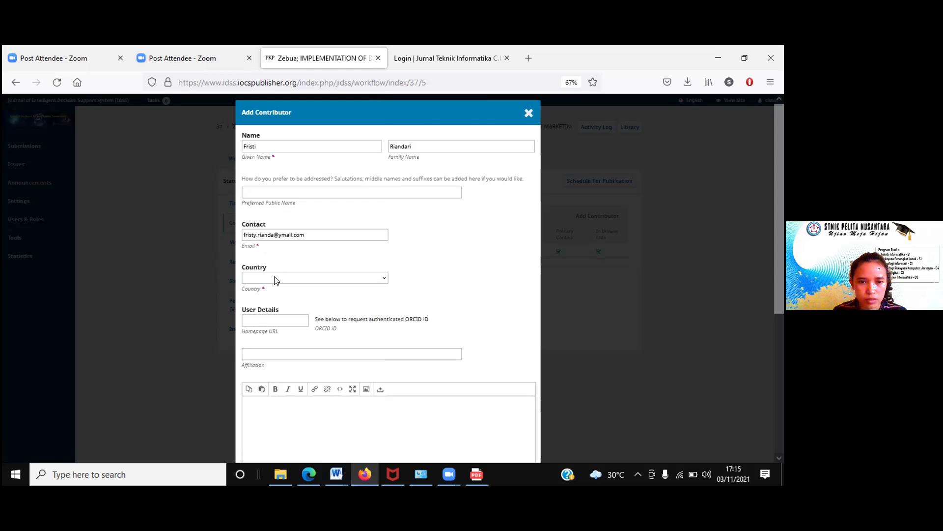
Step: Set the new contributor's country to Indonesia
left_click(365, 281)
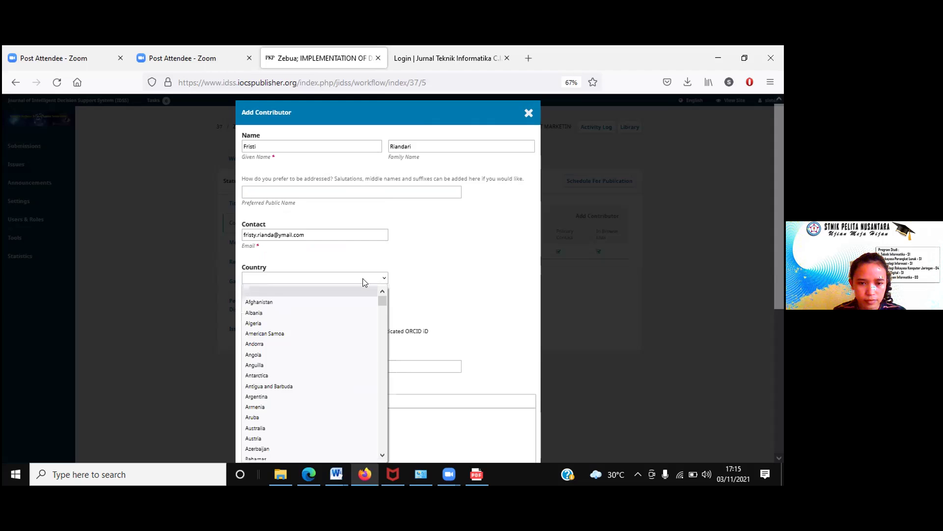
key("i")
key("Down")
key("Down")
key("Escape")
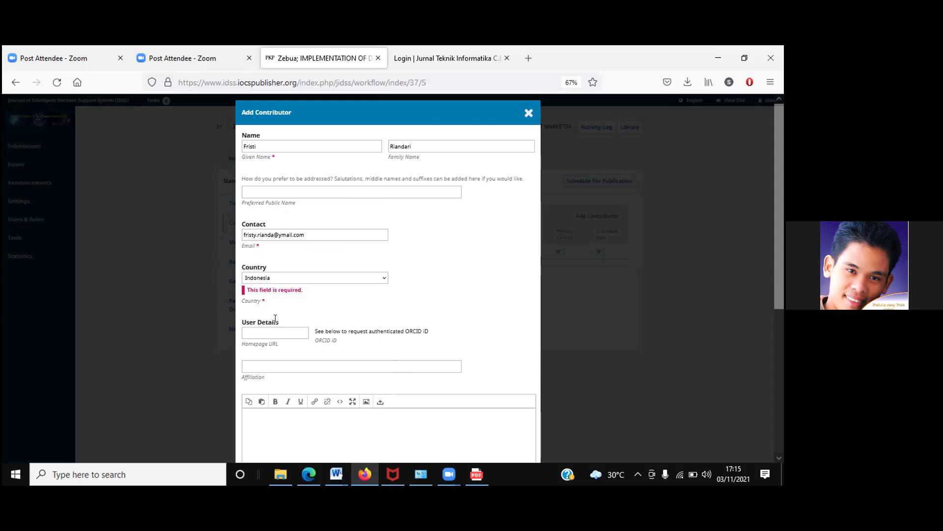
key("e")
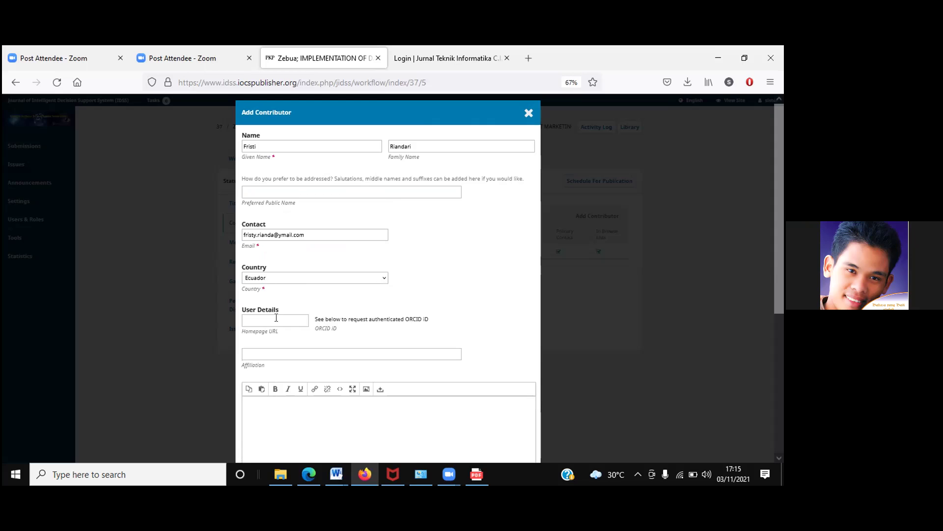
left_click(282, 281)
key("i")
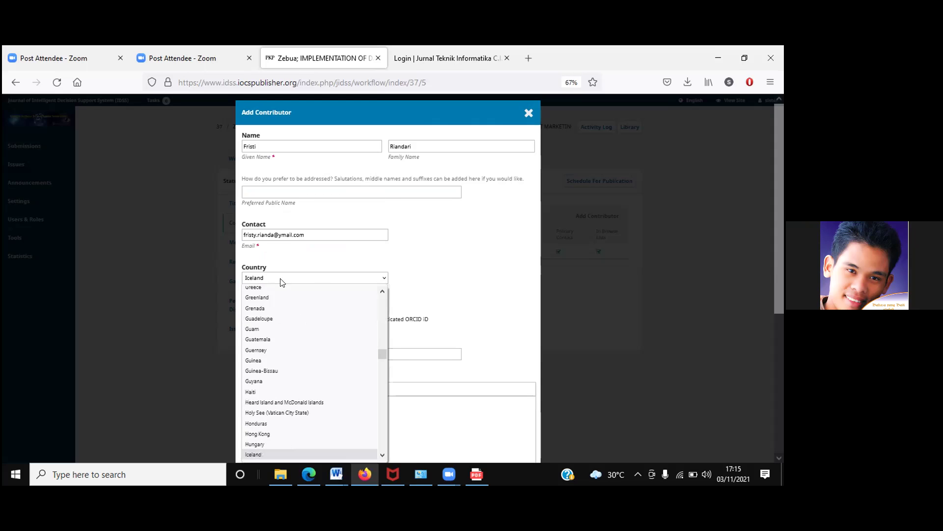
key("n")
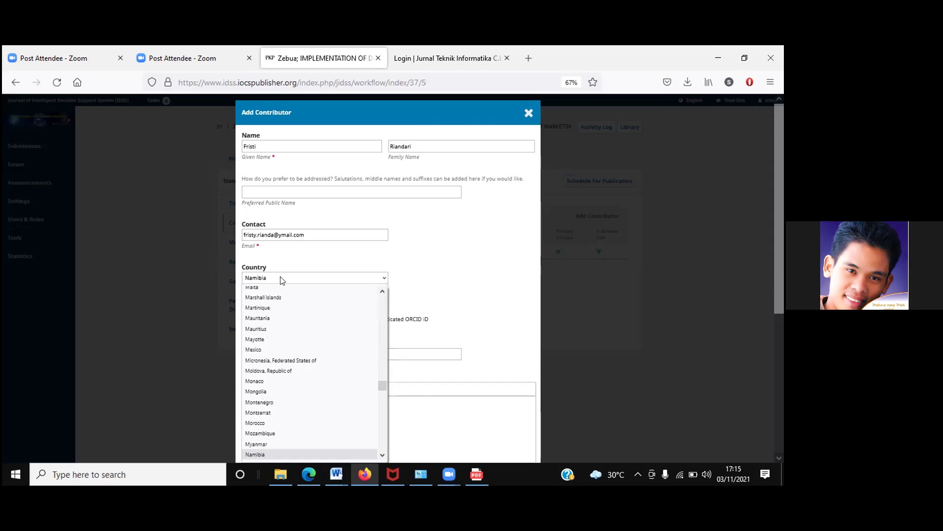
key("o")
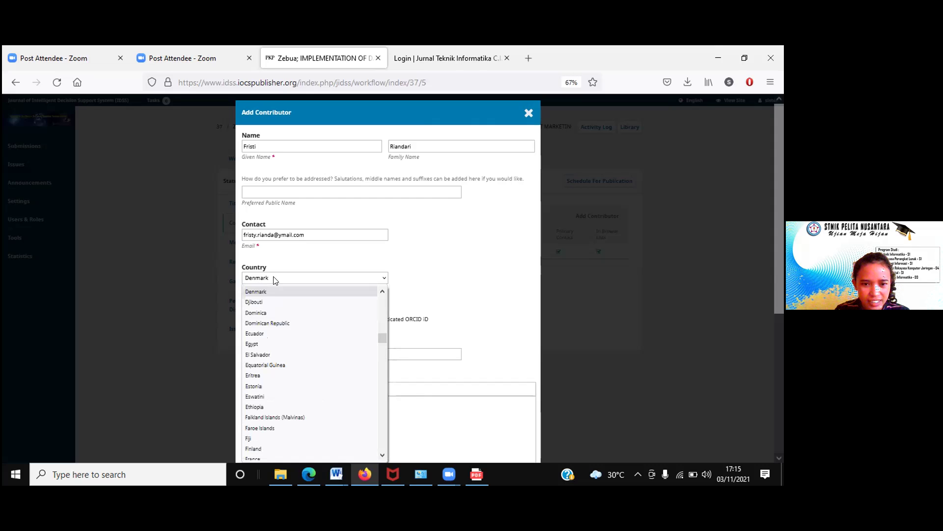
key("s")
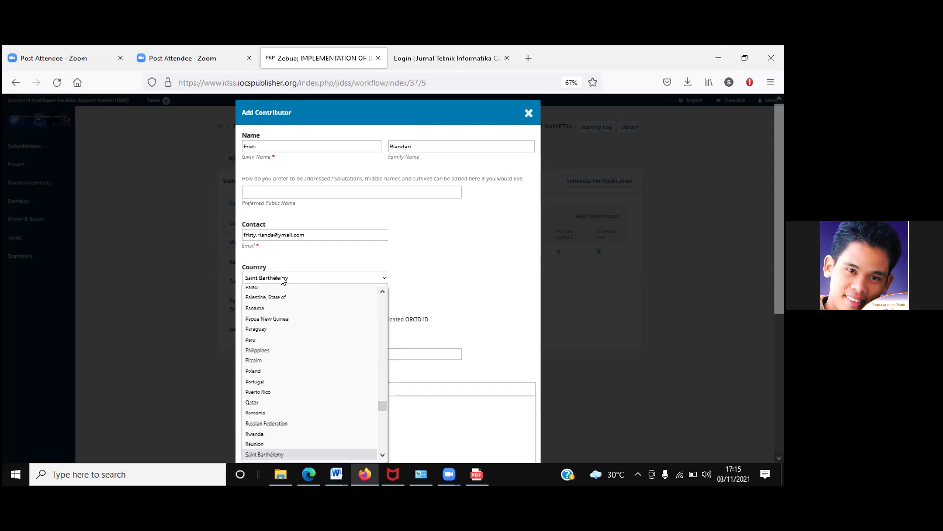
key("d")
key("Return")
key("i")
key("n")
key("d")
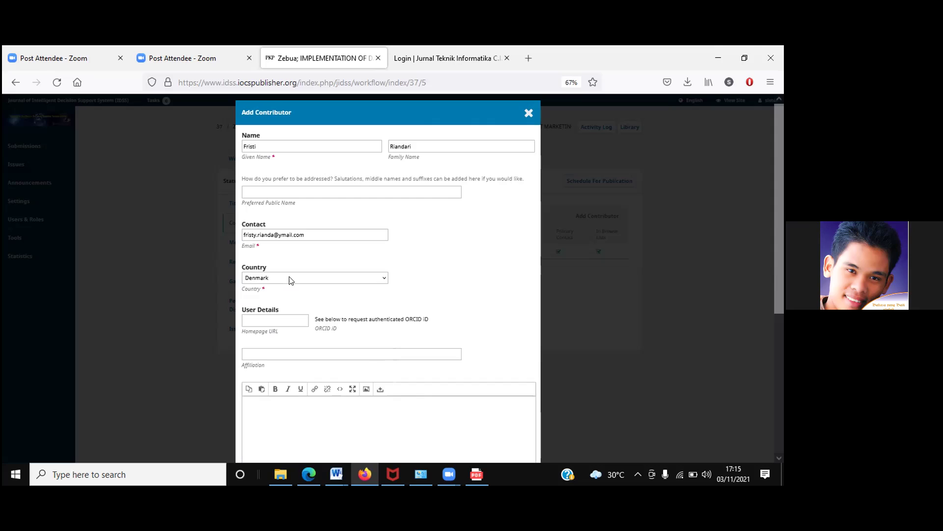
Step: Reselect Indonesia as the new contributor's country
left_click(290, 278)
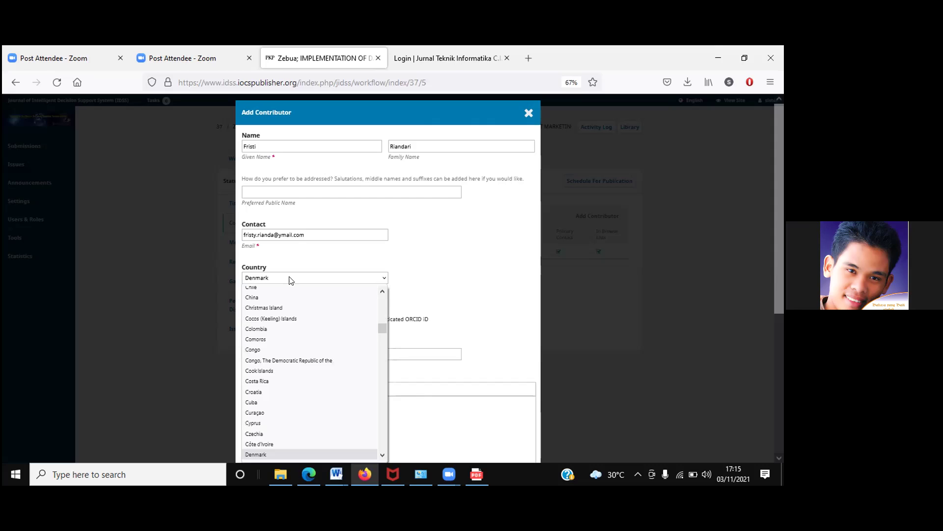
key("i")
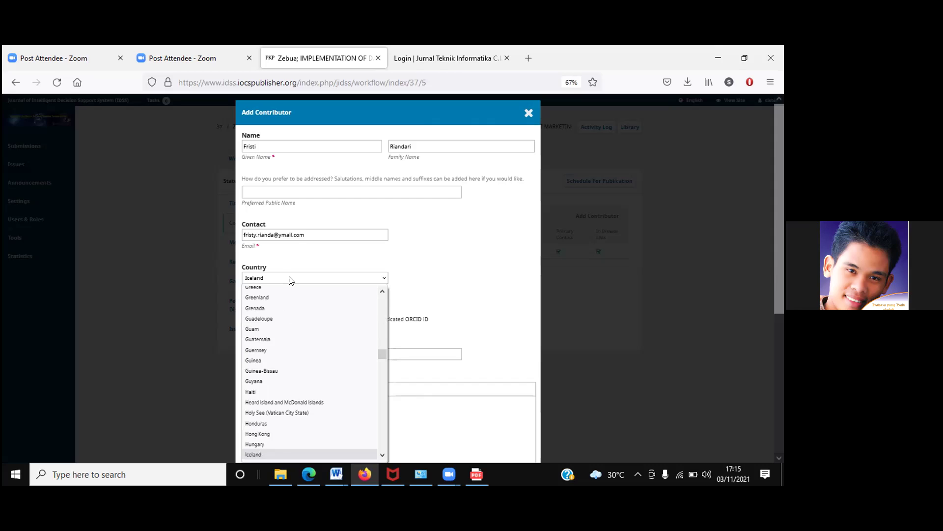
key("n")
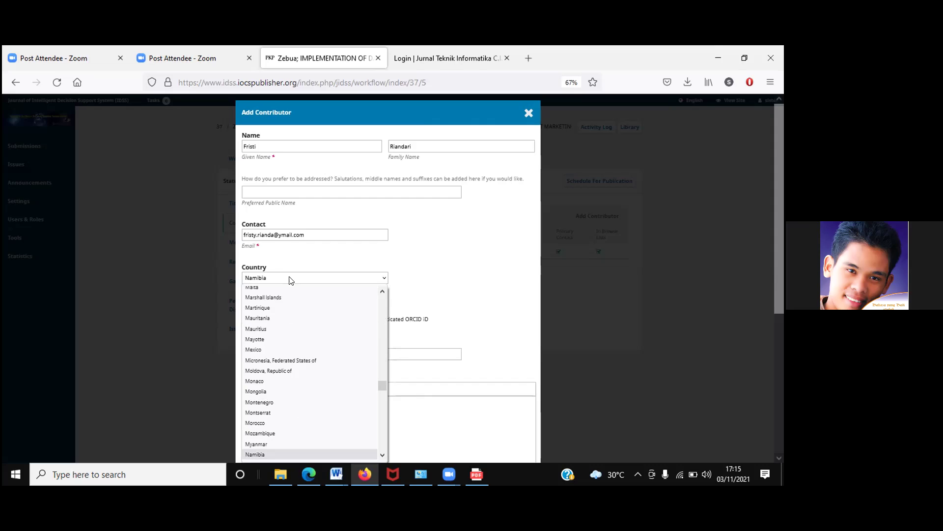
key("d")
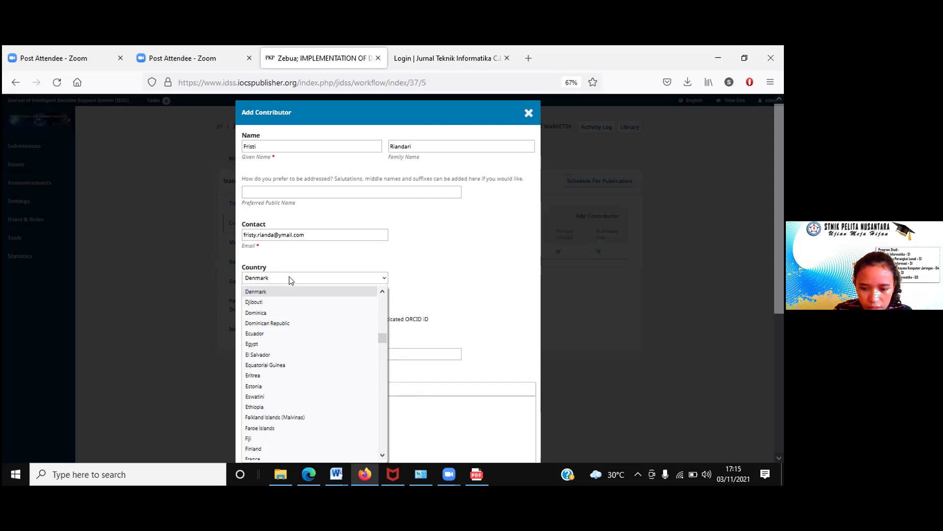
key("o")
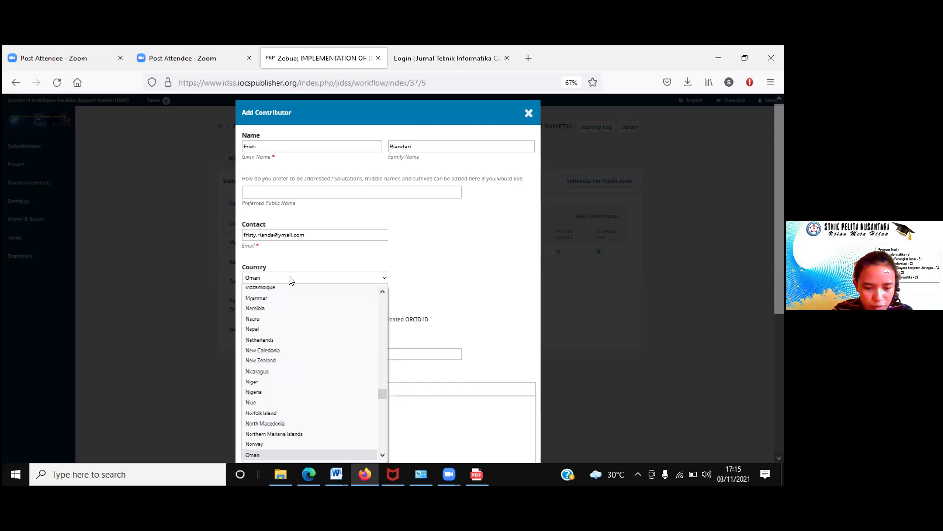
key("i")
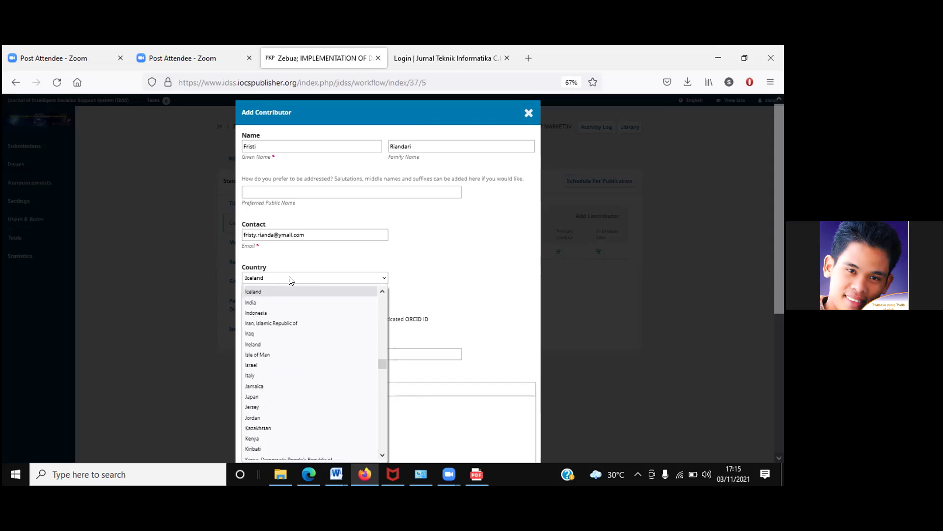
left_click(266, 314)
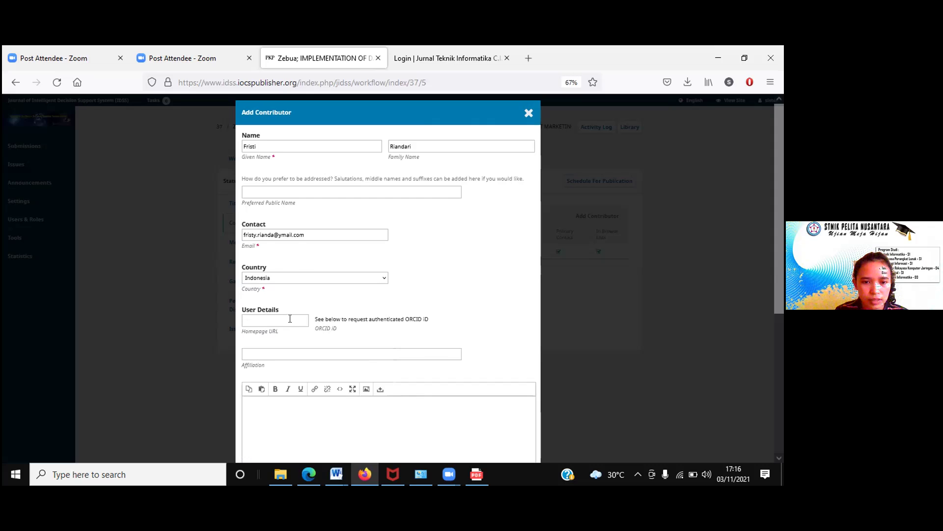
Step: Set the new contributor's affiliation to STMIK Pelita Nusantara
left_click(258, 353)
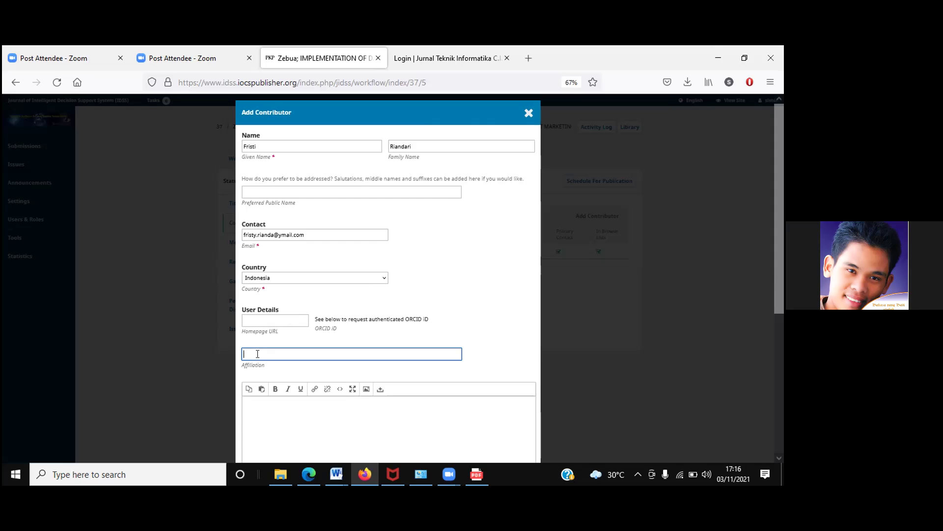
type("S")
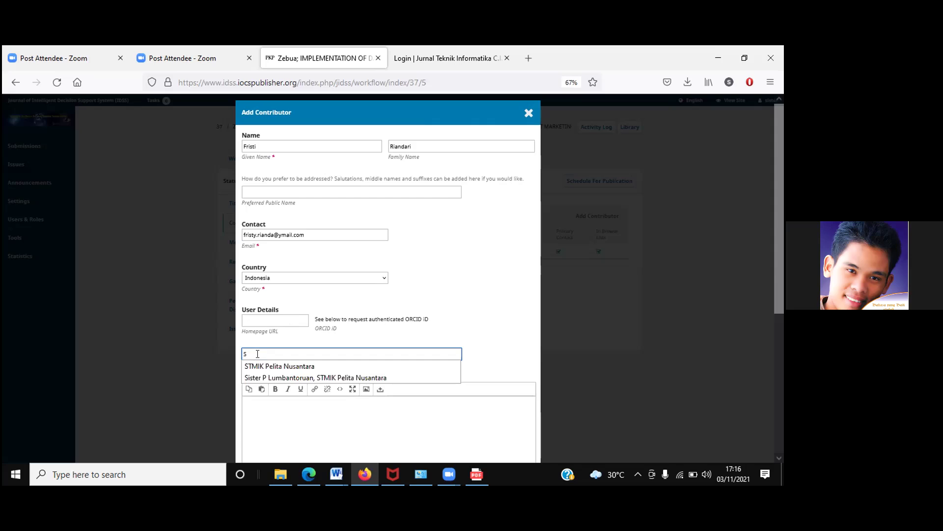
left_click(264, 367)
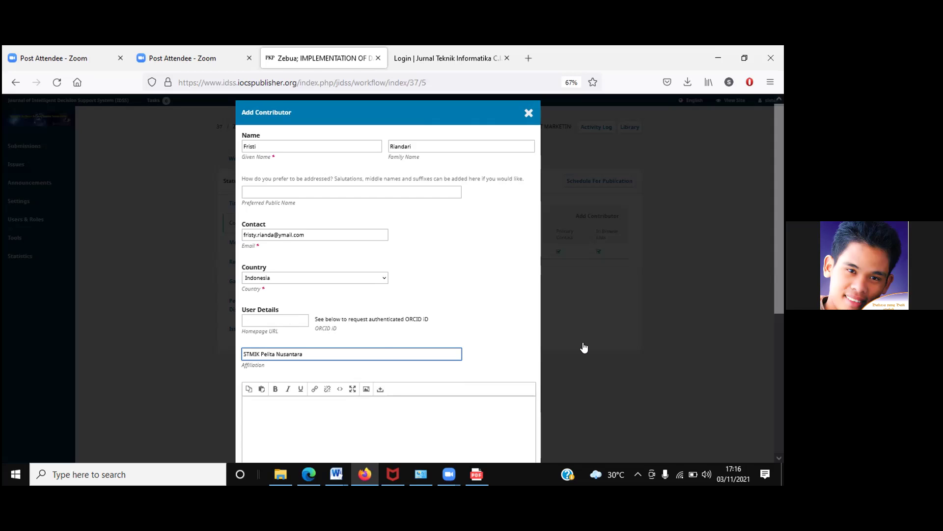
Step: Assign the Author role to the new contributor and save the entry
left_click_drag(775, 253, 782, 395)
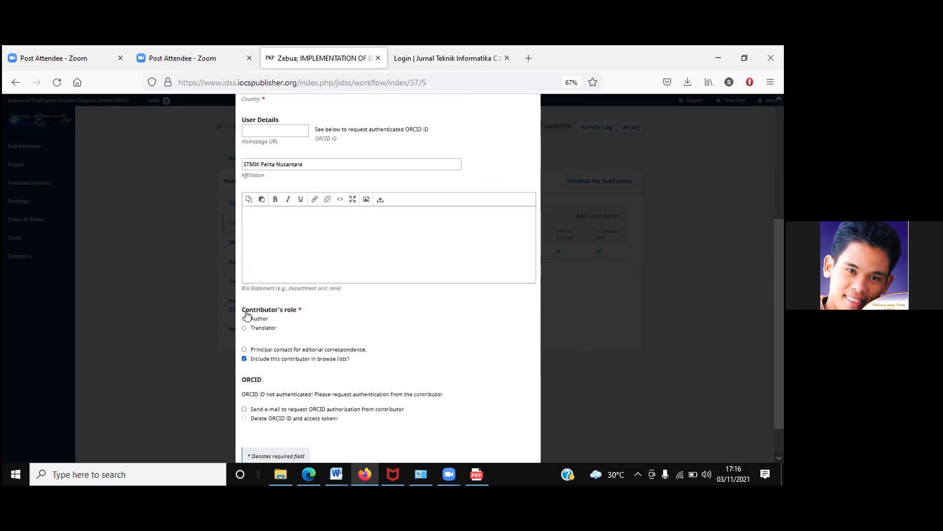
scroll(247, 314, "down", 1)
left_click(244, 308)
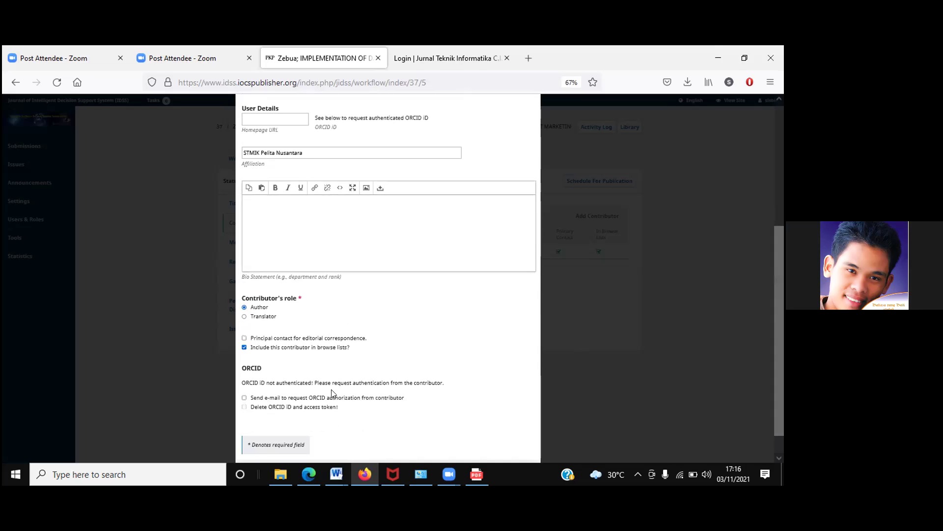
scroll(252, 444, "down", 2)
left_click(253, 445)
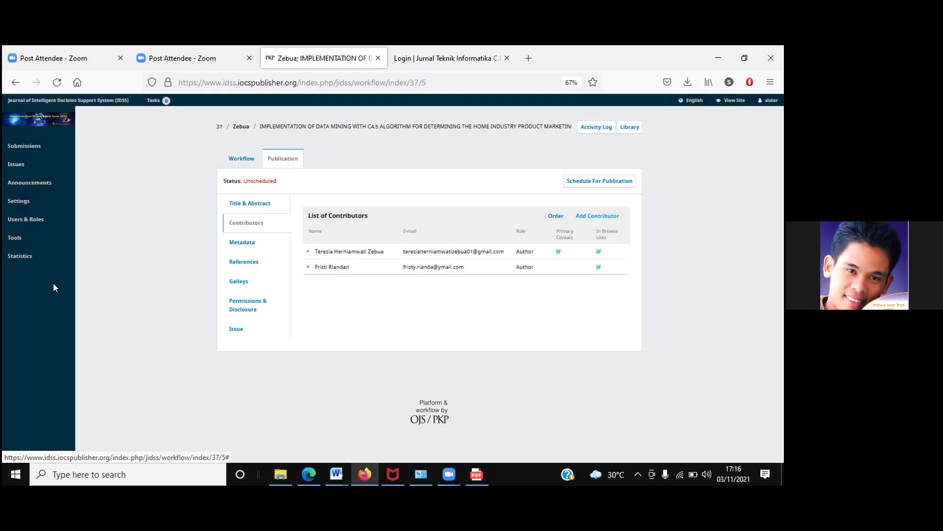
Step: Edit the first-listed contributor and replace the garbled affiliation with STMIK Pelita Nusantara
left_click(307, 253)
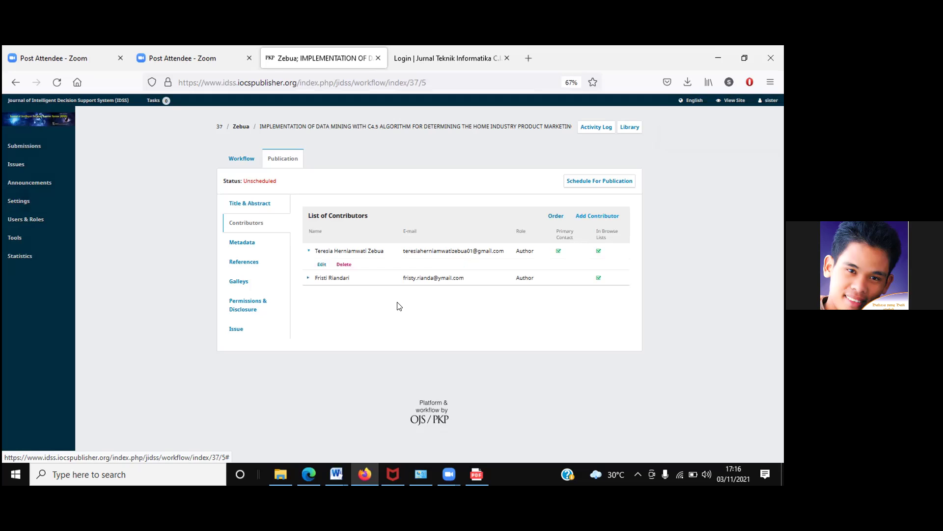
left_click(320, 266)
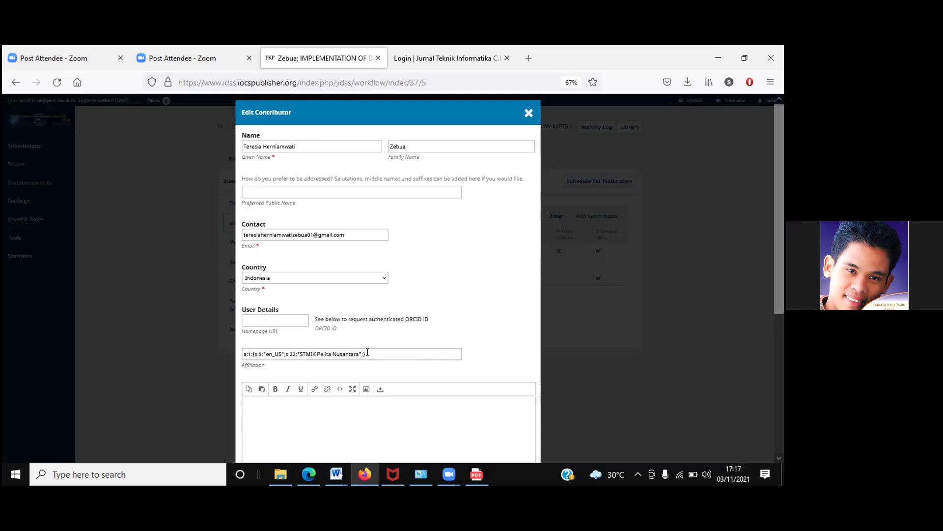
key("Tab")
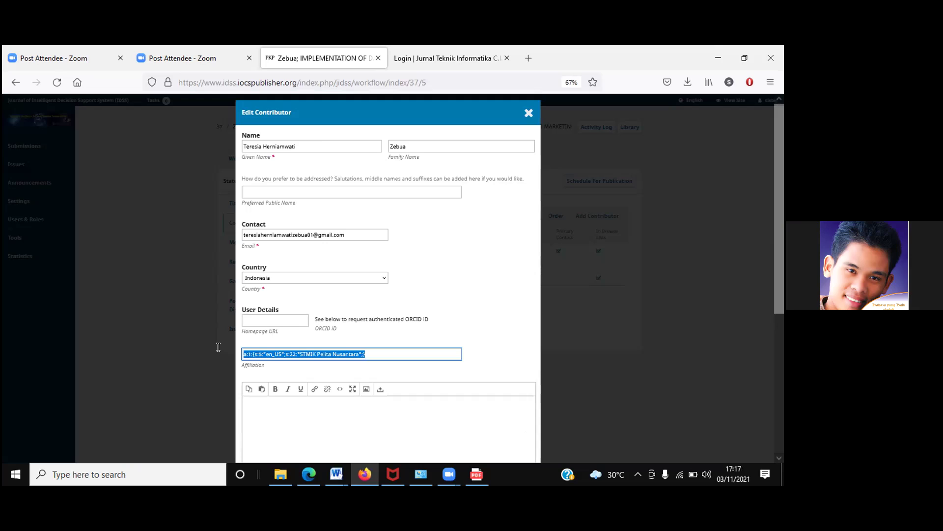
type("S")
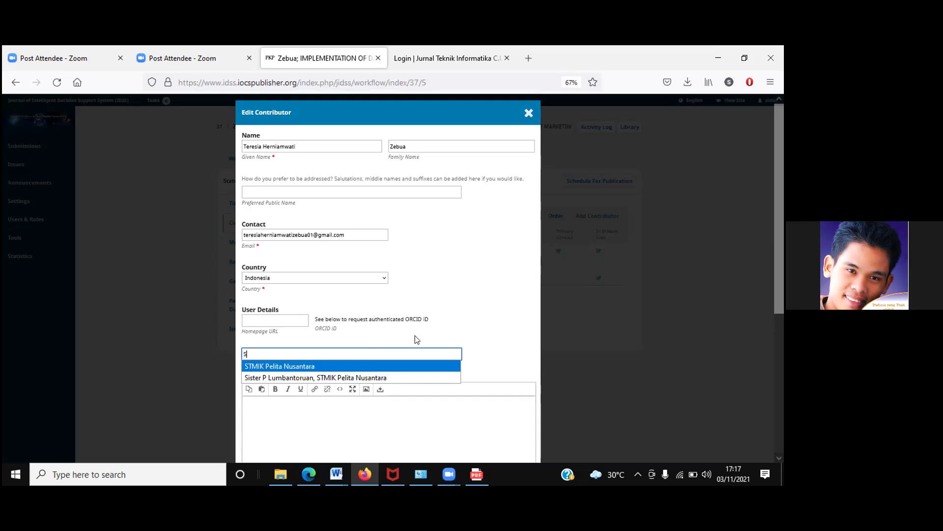
key("Return")
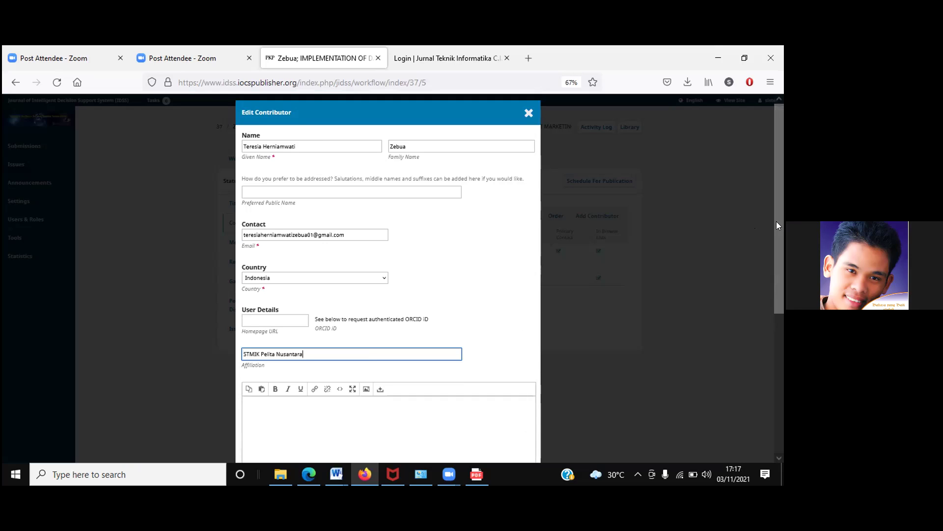
left_click(516, 158)
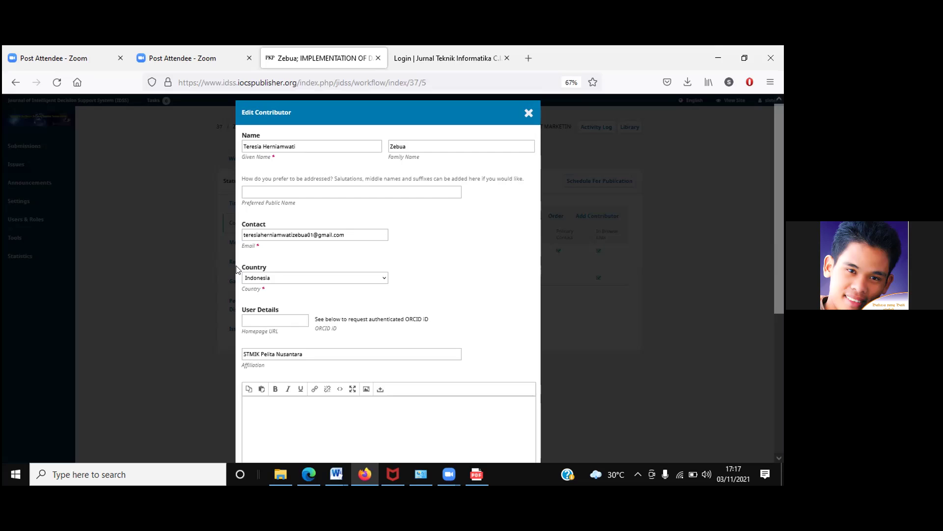
Step: Check the author names at the start of 188-197.docx in Word, and save the first contributor's edits in Firefox
left_click(329, 477)
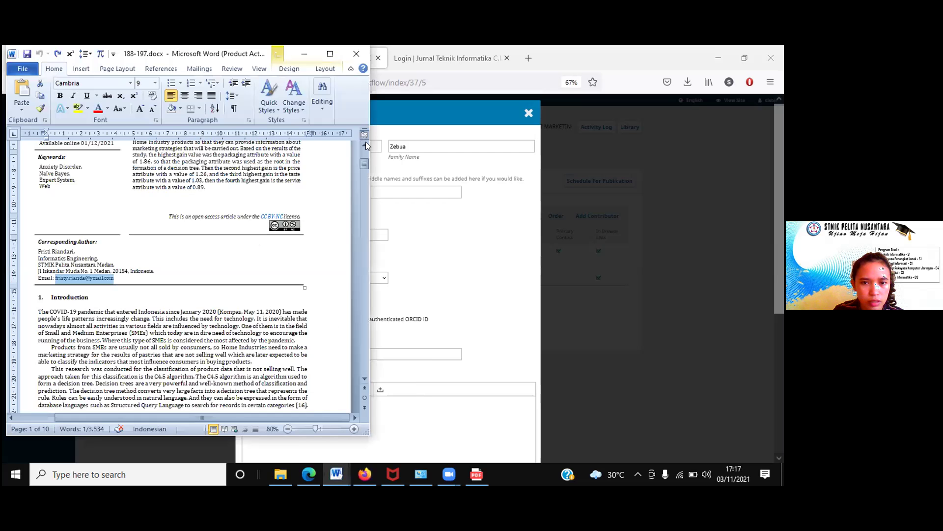
scroll(366, 142, "up", 5)
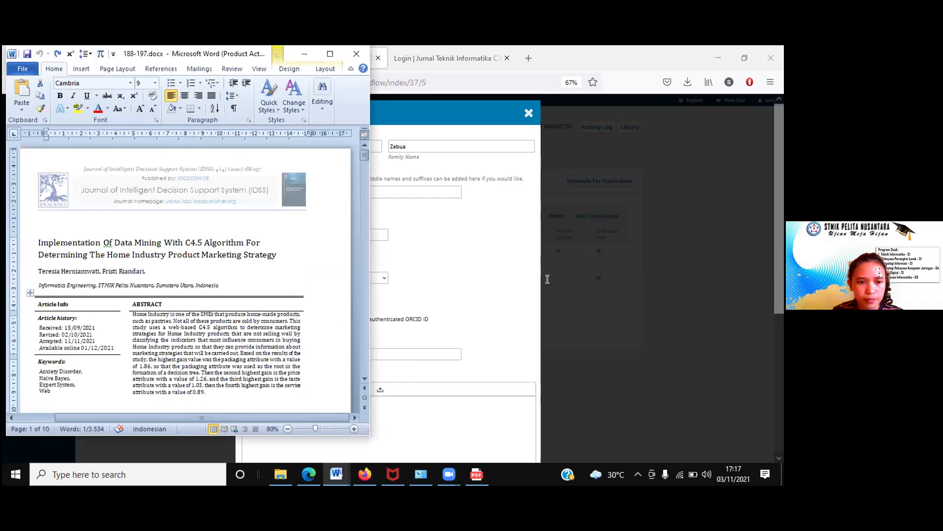
left_click(724, 292)
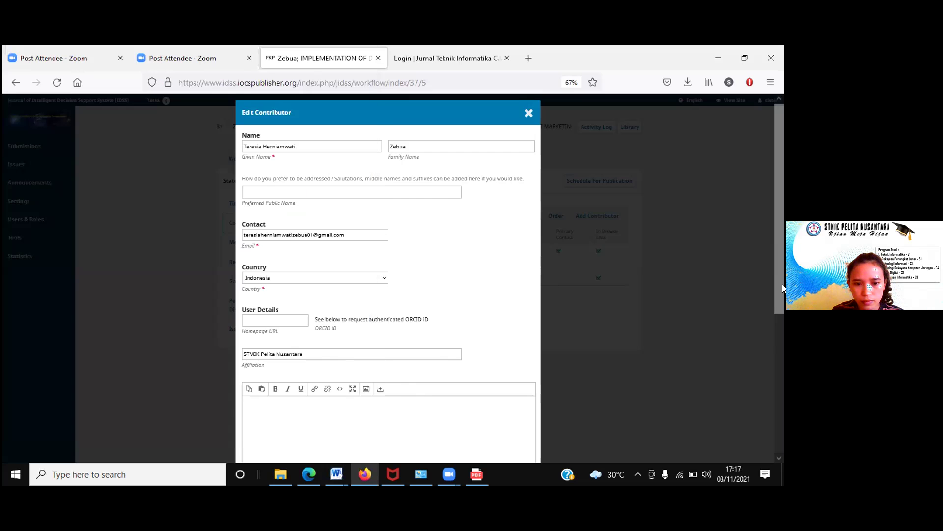
scroll(782, 338, "down", 5)
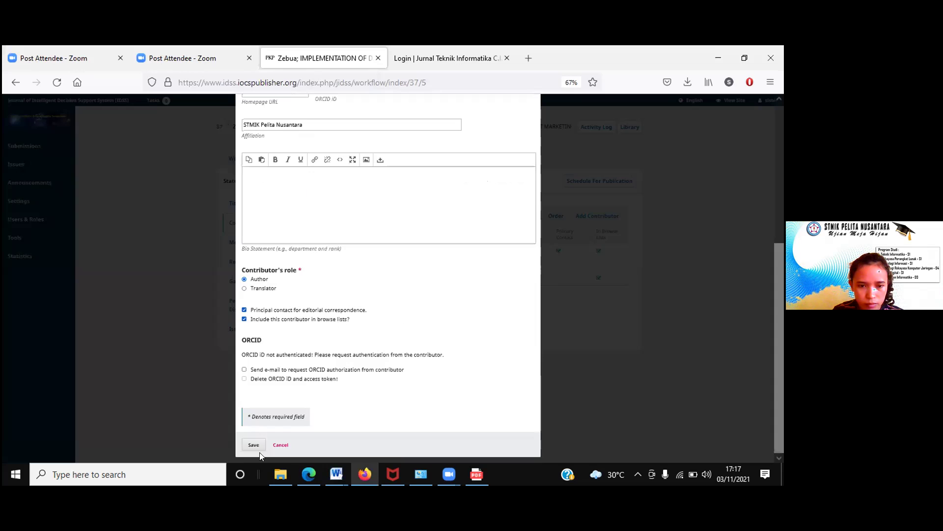
left_click(254, 446)
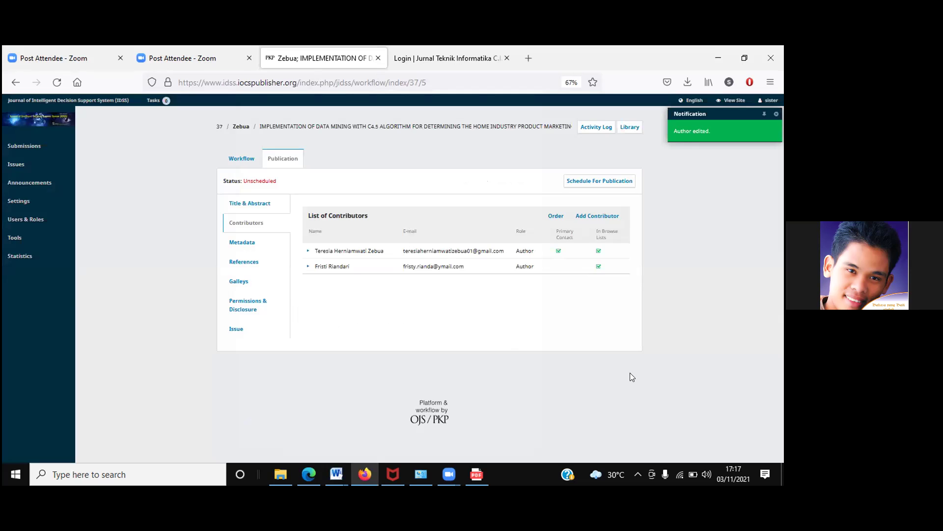
Step: Remove the existing combined keyword entry from the submission's publication metadata
left_click(242, 243)
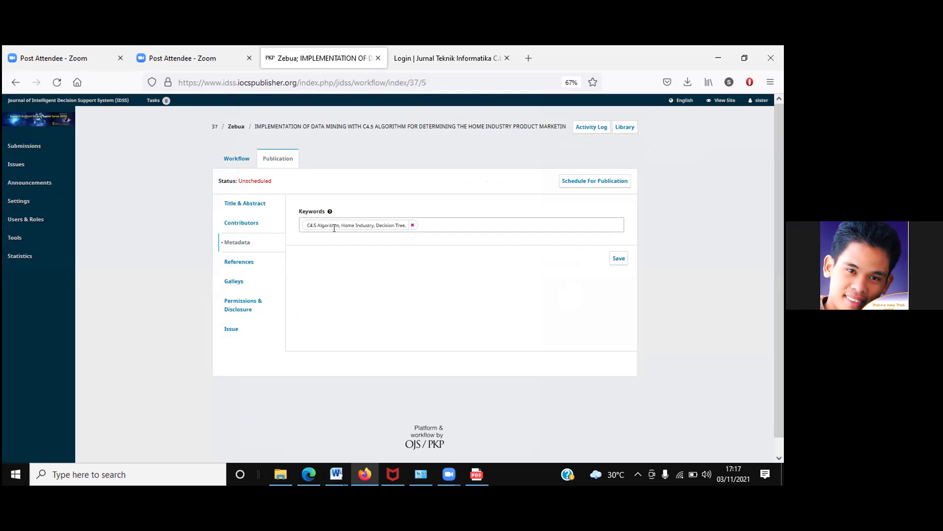
left_click(412, 225)
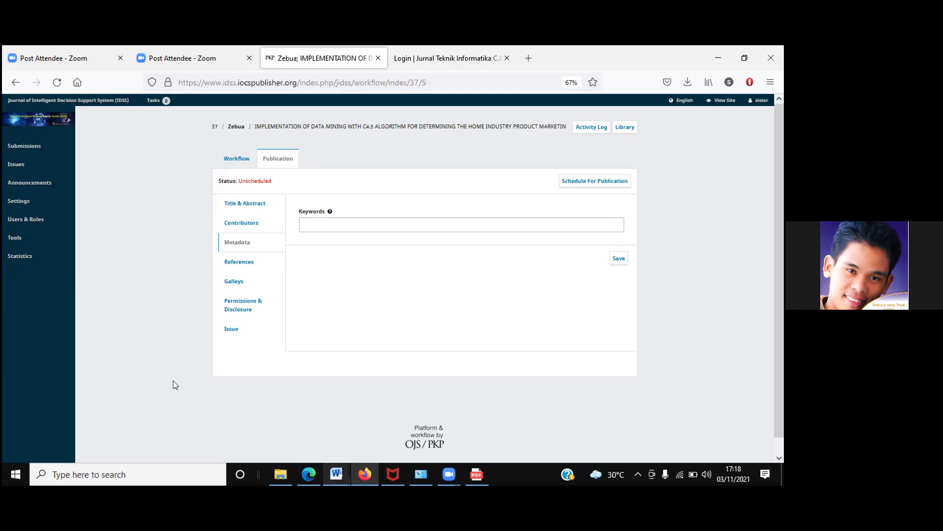
Step: Copy Anxiety Disorder from the keyword list of 188-197.docx in Word and add it as a separate submission keyword in Firefox
mouse_move(39, 237)
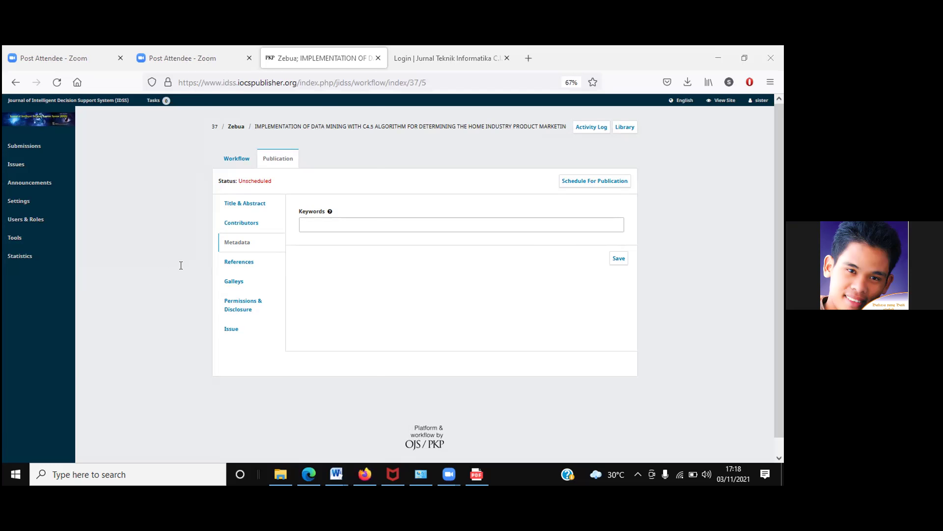
key("alt+Tab")
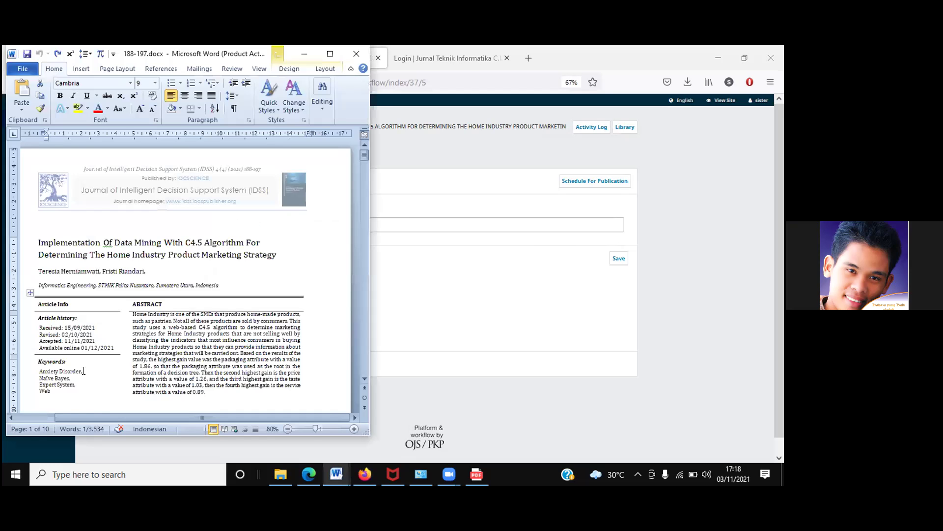
left_click(31, 369)
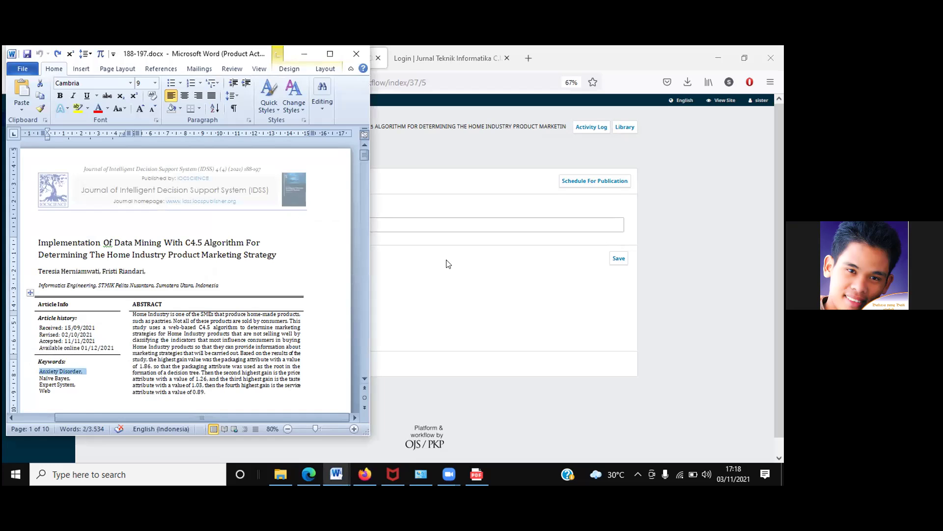
left_click(439, 225)
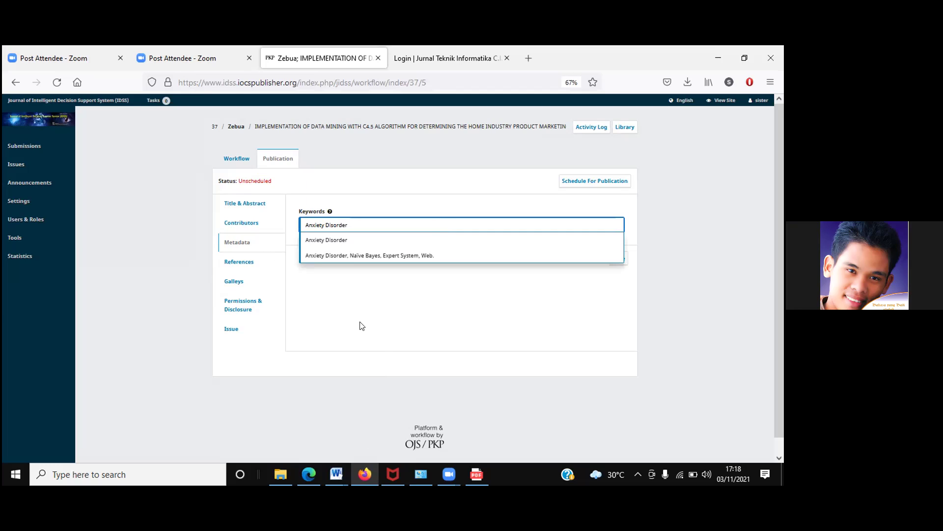
left_click(619, 259)
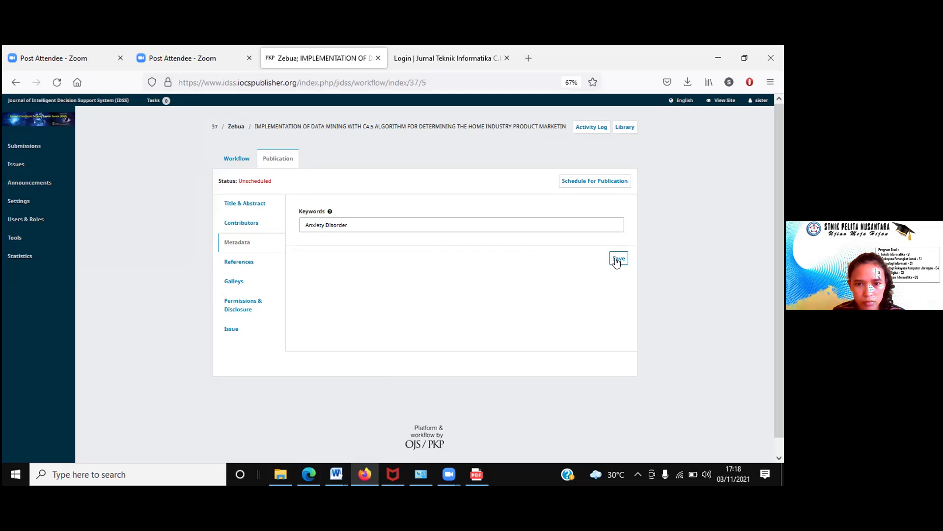
left_click(361, 225)
left_click(360, 225)
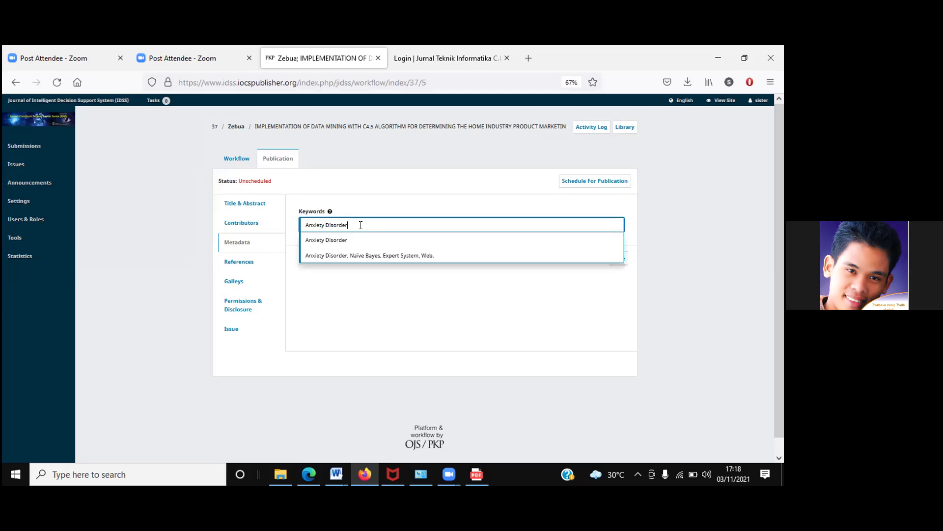
left_click(324, 240)
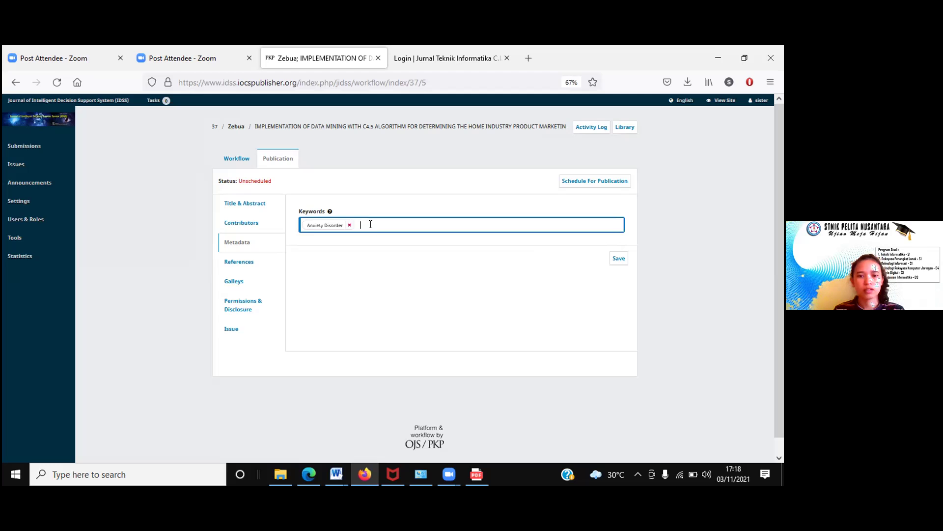
Step: Add Naïve Bayes from 188-197.docx as a separate submission keyword in Firefox, and return to the document in Word
left_click(340, 475)
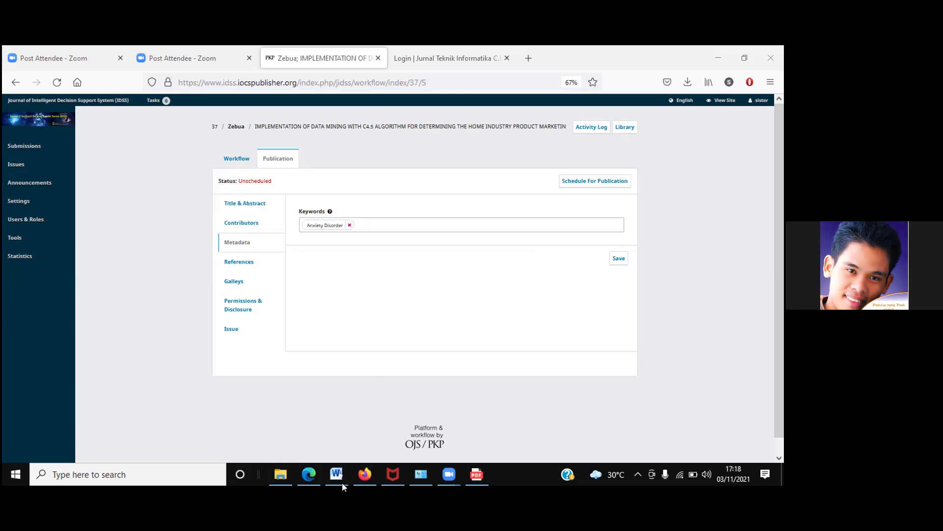
key("alt+Tab")
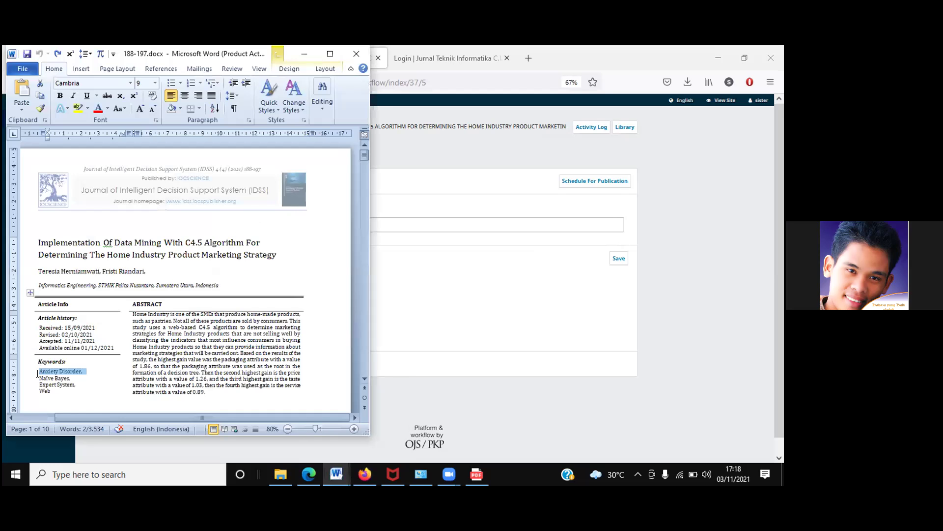
left_click(70, 378, "shift")
left_click(424, 224)
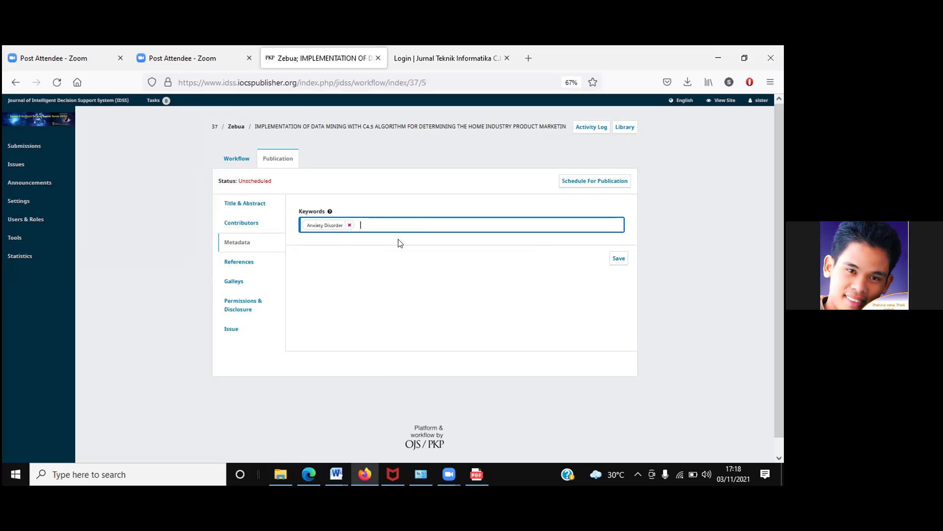
type("Naïve BayesNaïve Bayes")
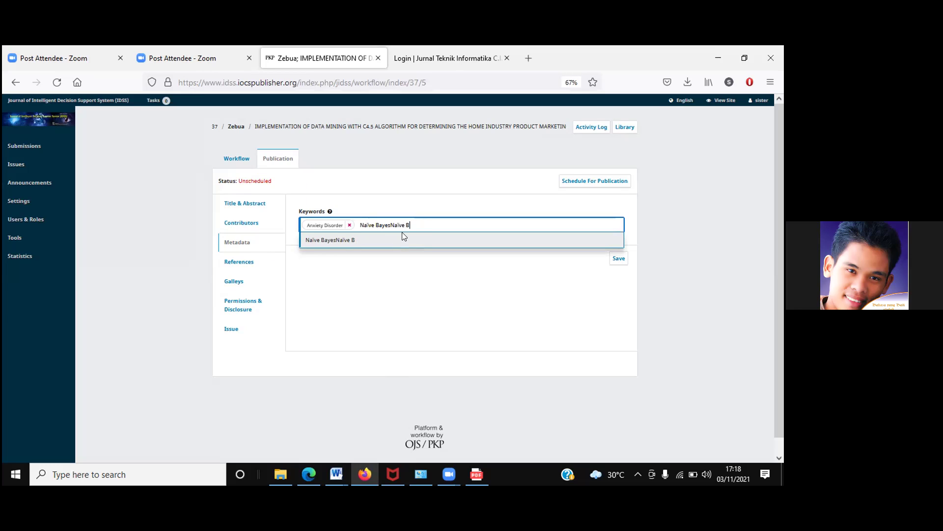
key("BackSpace")
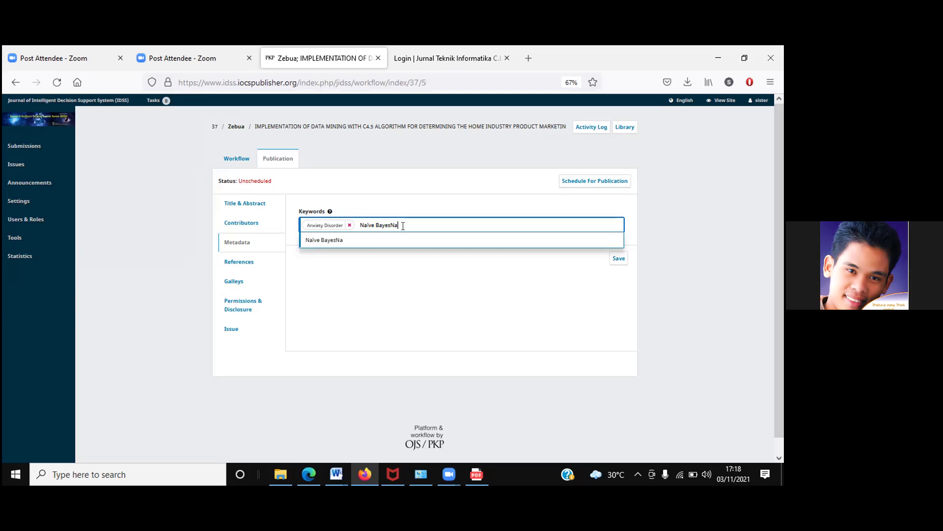
key("BackSpace")
key("BackSpace")
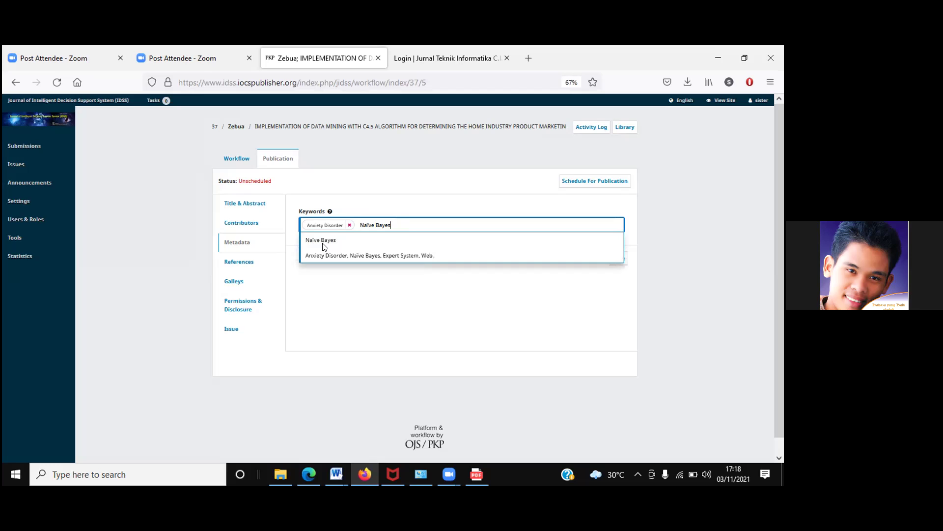
left_click(352, 239)
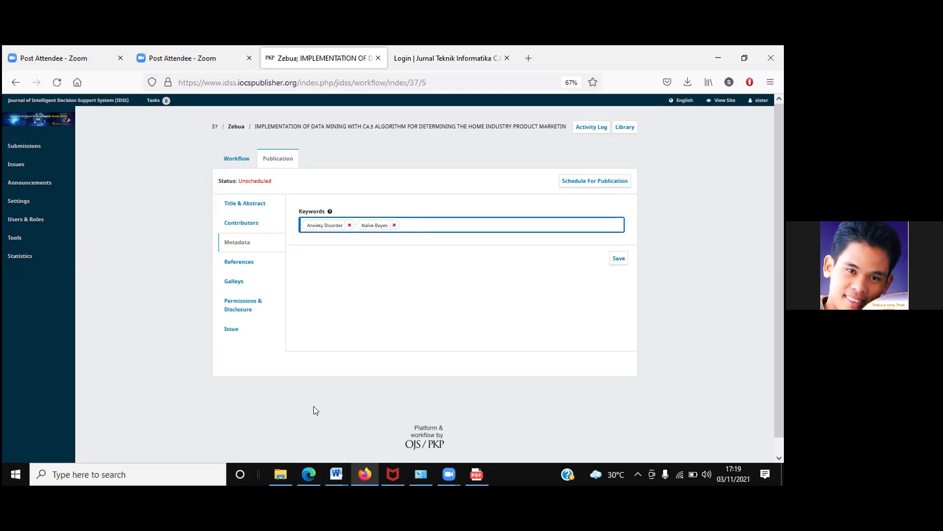
left_click(336, 474)
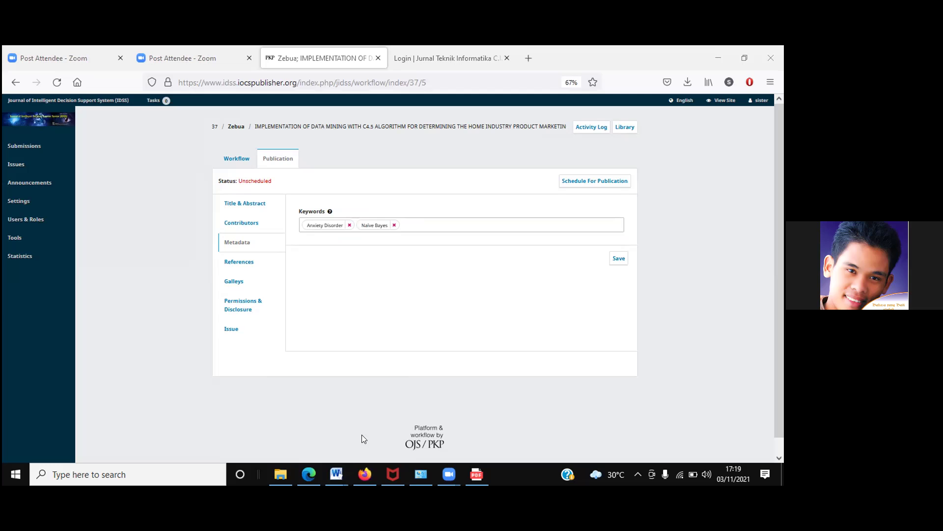
key("alt+Tab")
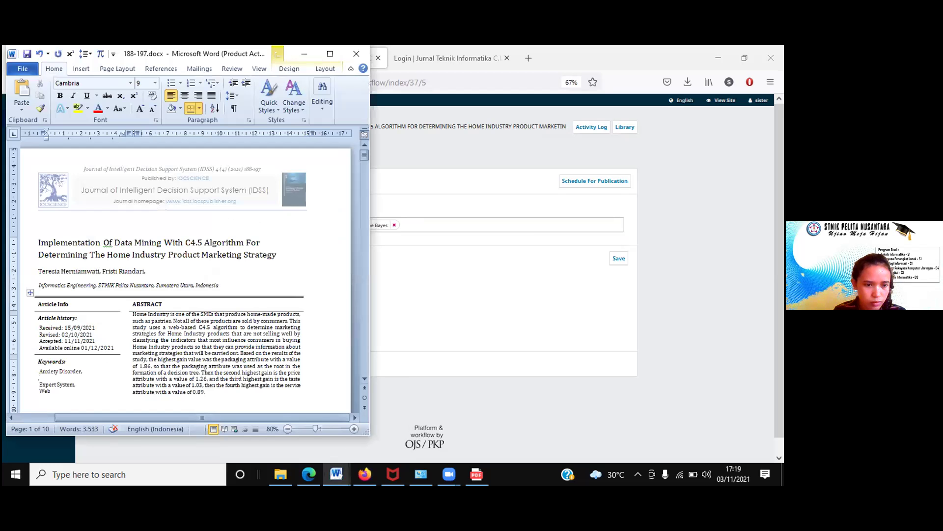
key("BackSpace")
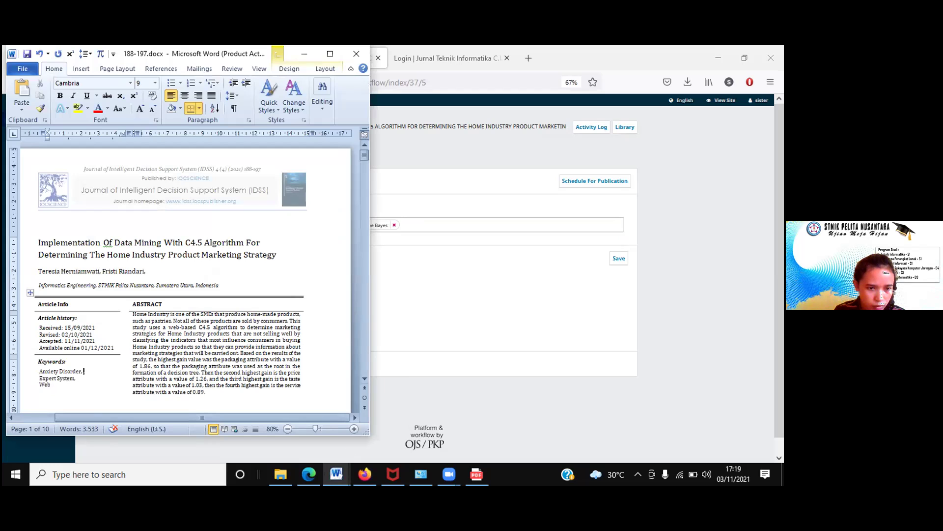
type(",")
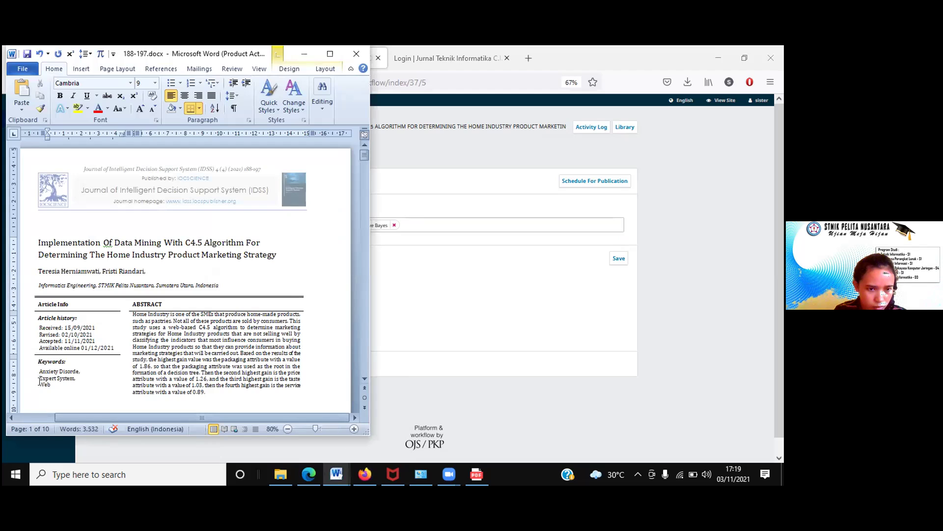
key("Return")
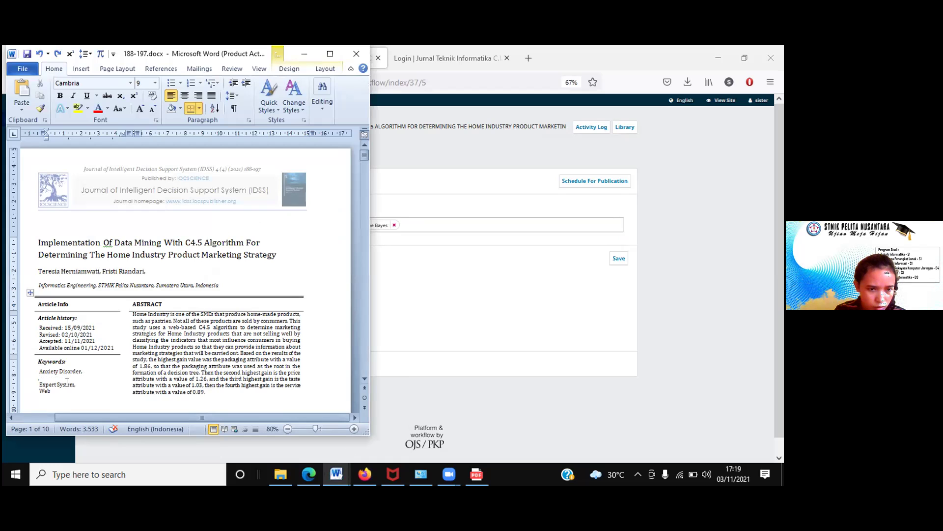
Step: Copy Expert System from the keyword list in Word and add it as a separate submission keyword in Firefox
triple_click(48, 387)
key("ctrl+c")
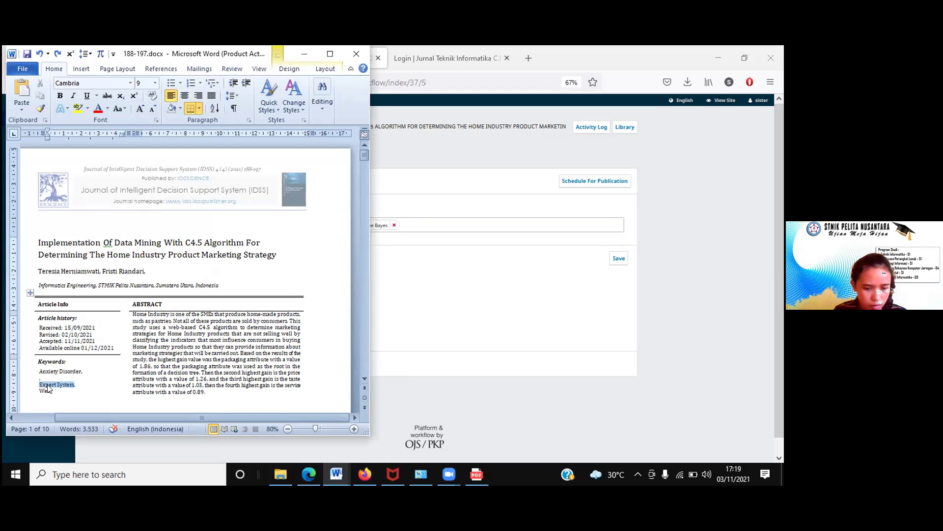
key("Delete")
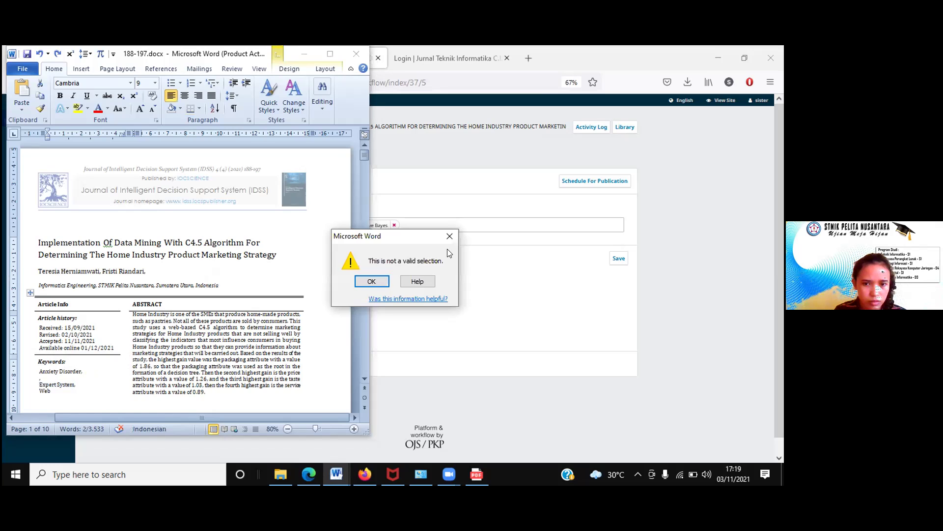
key("Return")
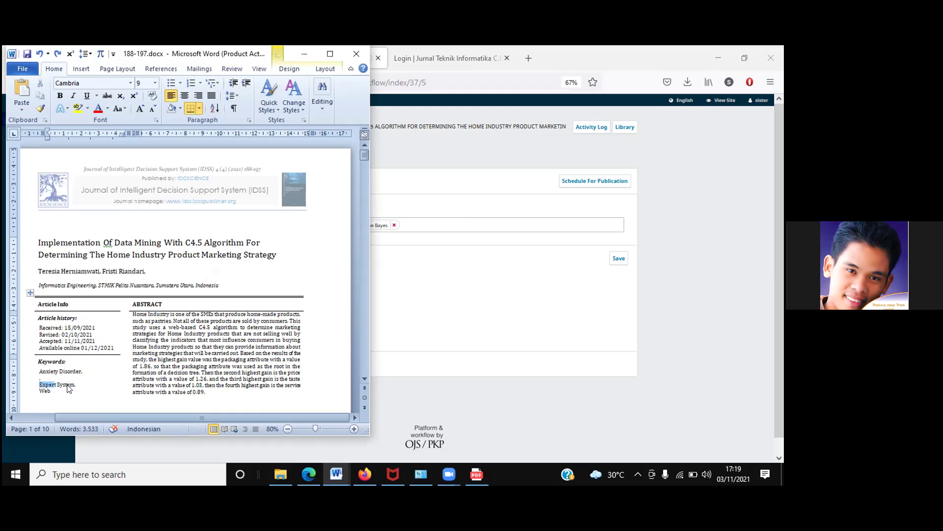
left_click(422, 224)
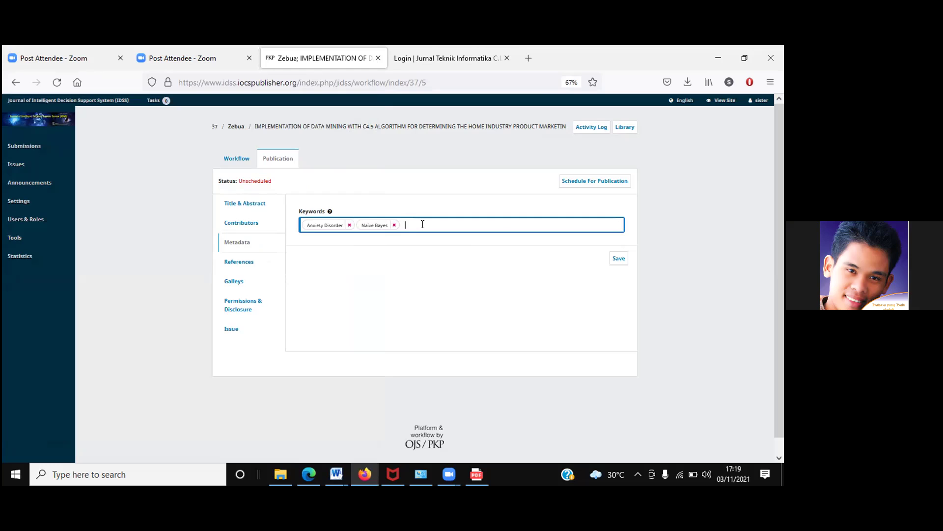
key("ctrl+v")
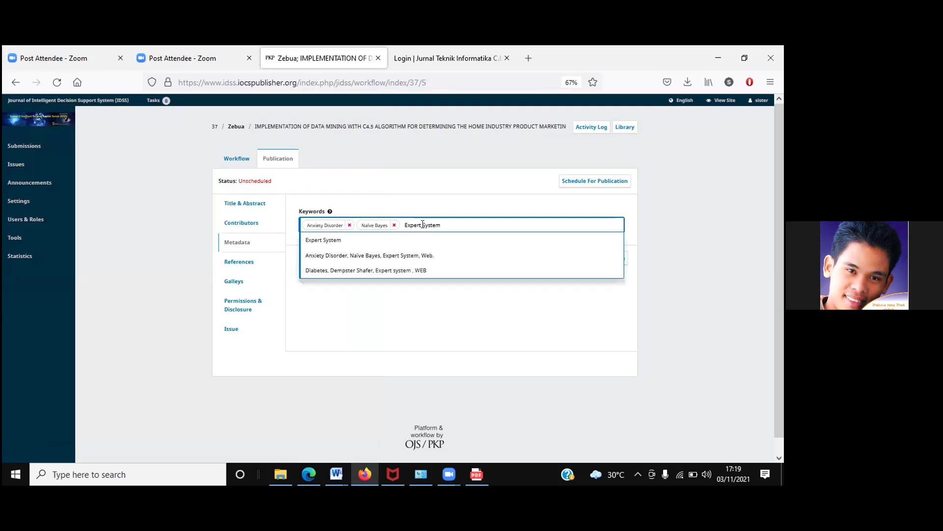
left_click(329, 240)
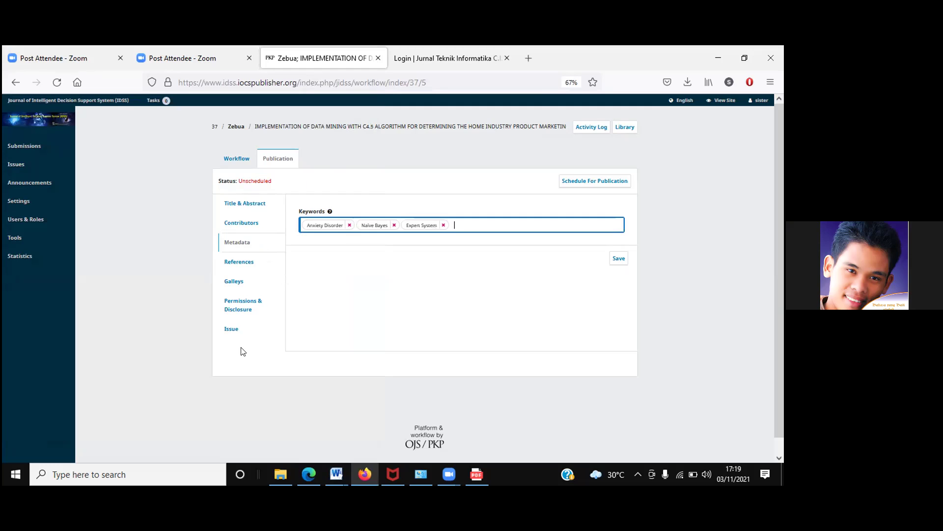
Step: Check the last keyword of 188-197.docx in Word, add WEB as a submission keyword in Firefox, and save the metadata
left_click(335, 475)
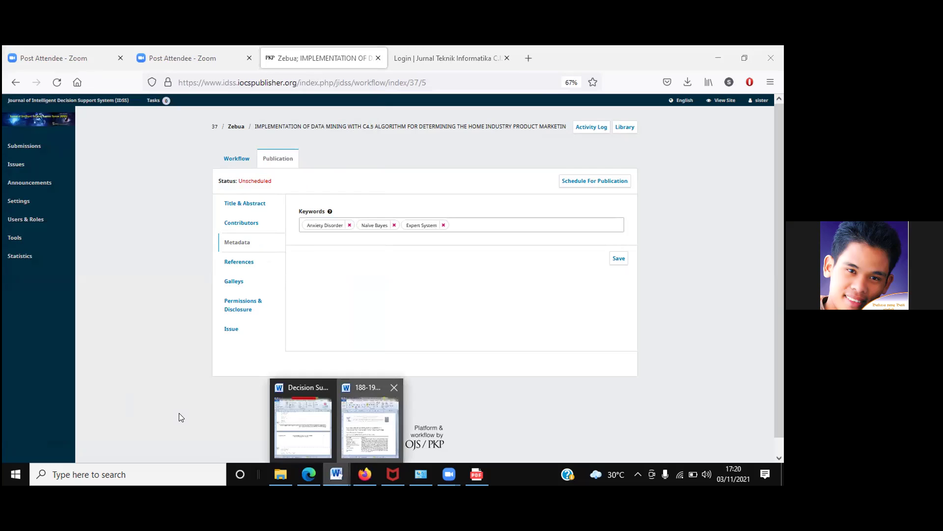
key("alt+Tab")
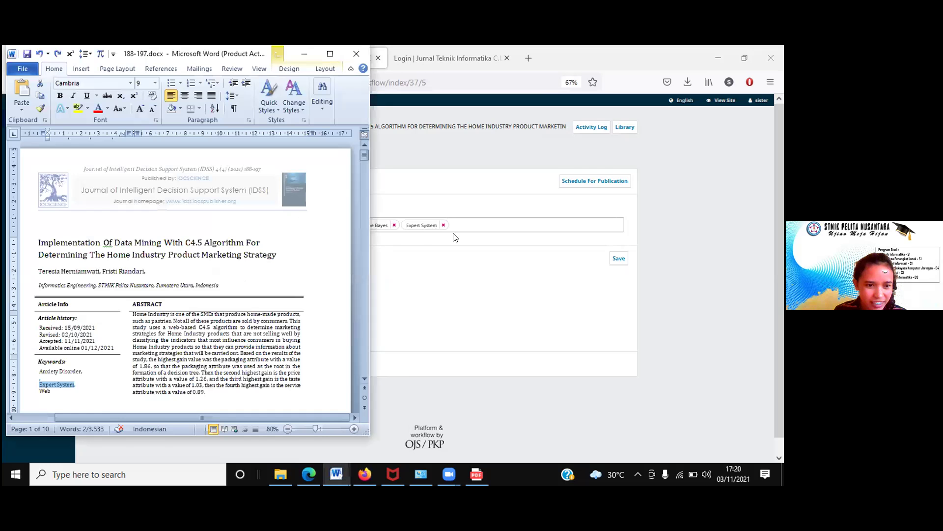
left_click(456, 225)
left_click(456, 225)
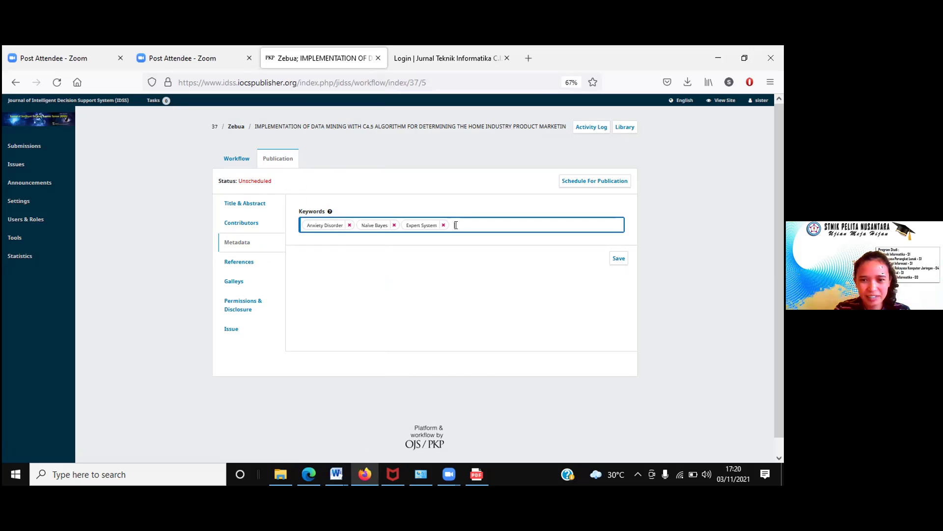
type("W")
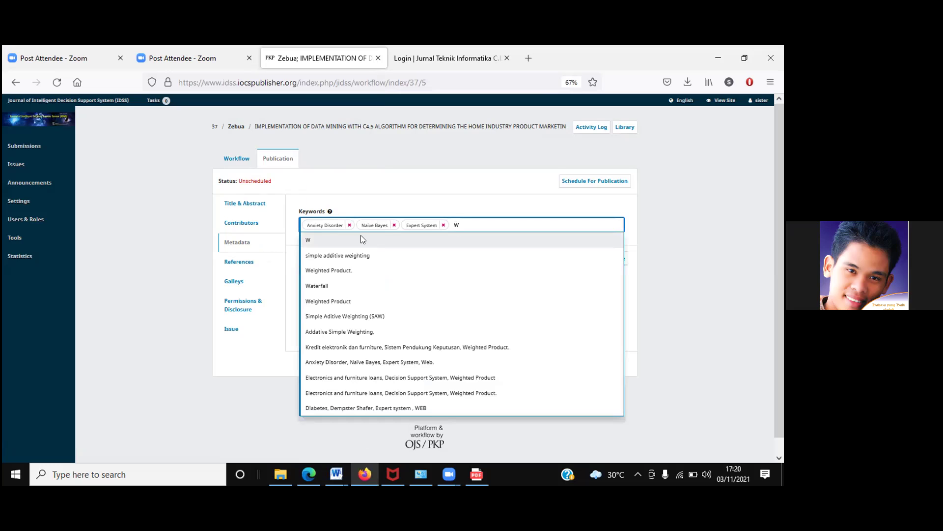
type("E")
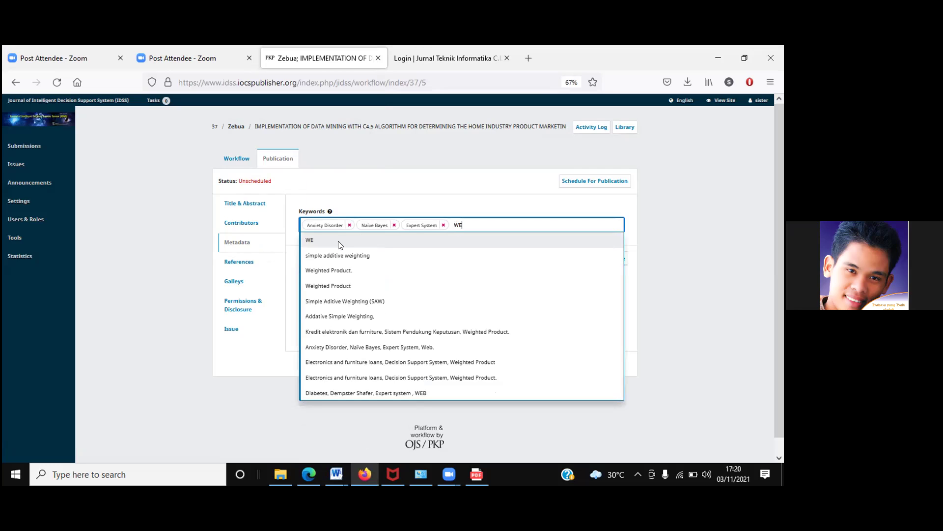
type("B")
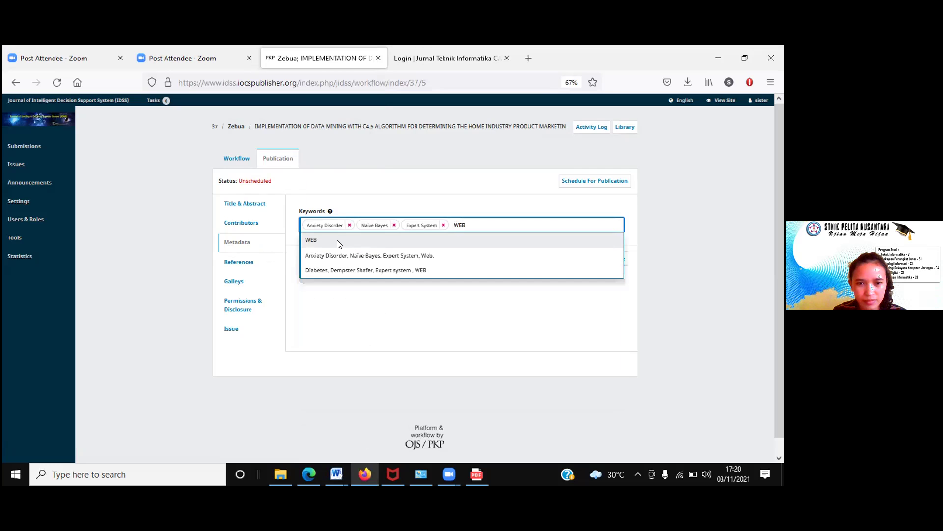
left_click(338, 244)
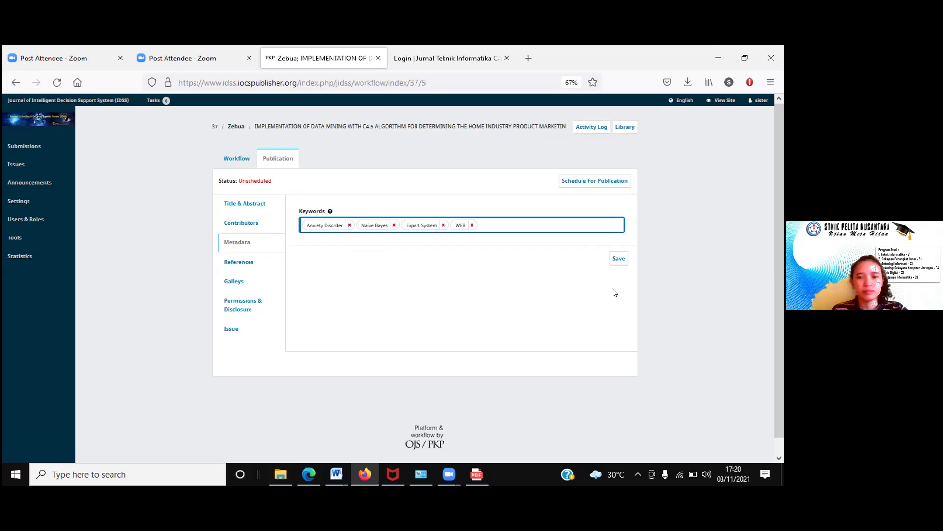
left_click(620, 258)
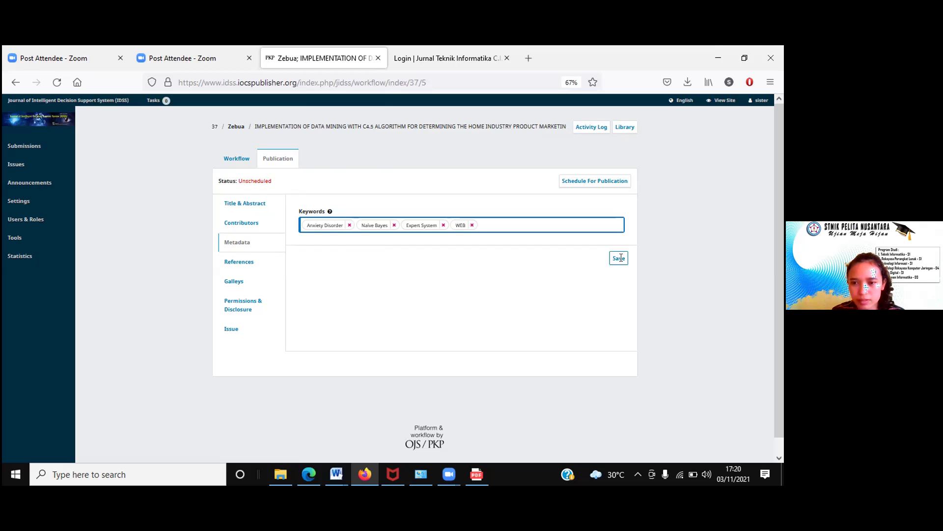
left_click(620, 257)
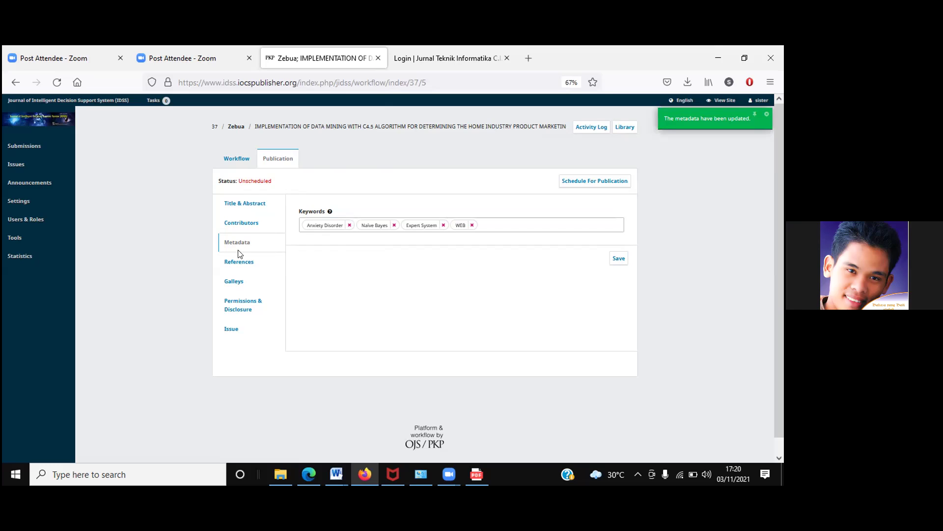
Step: Open the submission's References section and review the existing reference list through to its last entry
left_click(235, 262)
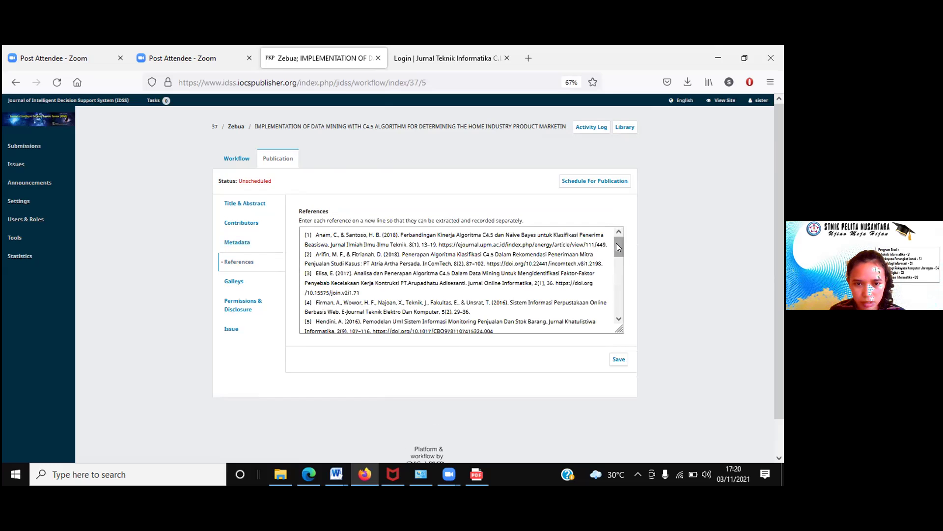
left_click_drag(618, 247, 619, 263)
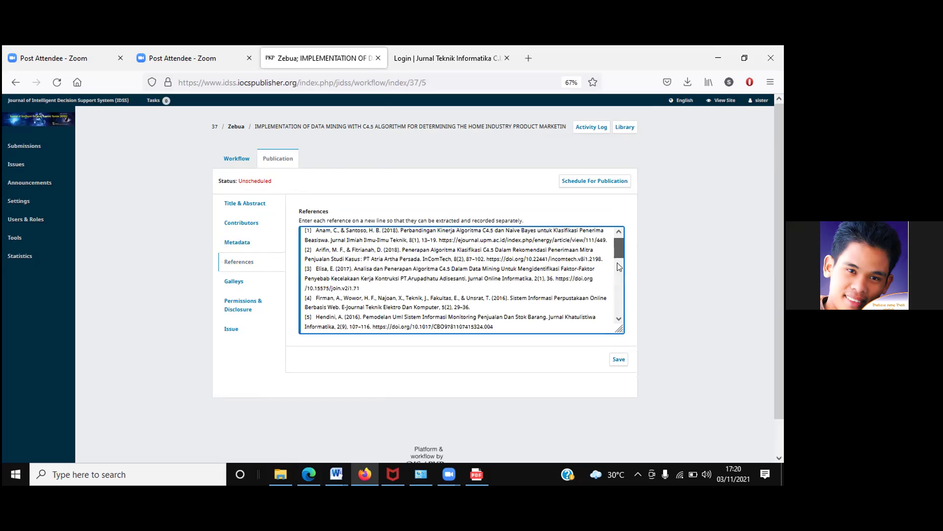
left_click_drag(619, 267, 619, 309)
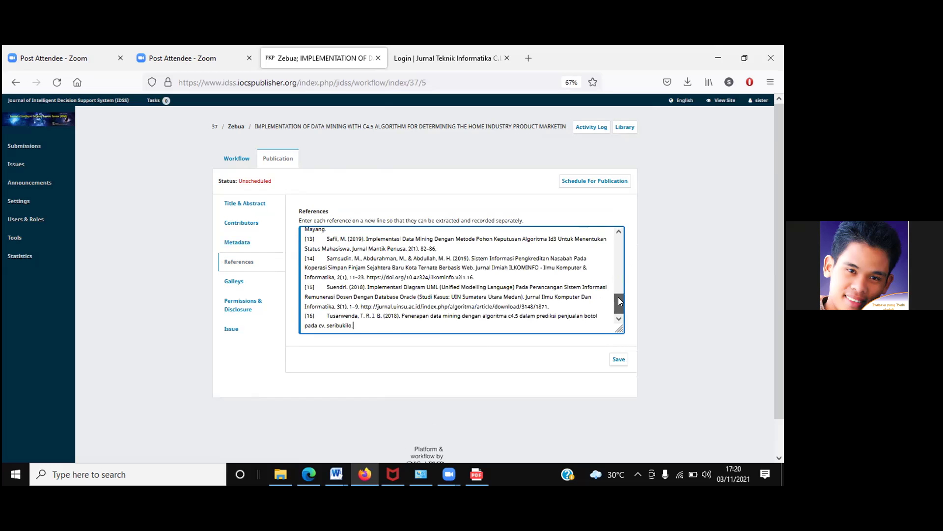
scroll(618, 299, "up", 1)
scroll(618, 305, "down", 1)
Step: Switch to 188-197.docx in Word and copy the numbered entries [1] to [16] from its References section
left_click(333, 484)
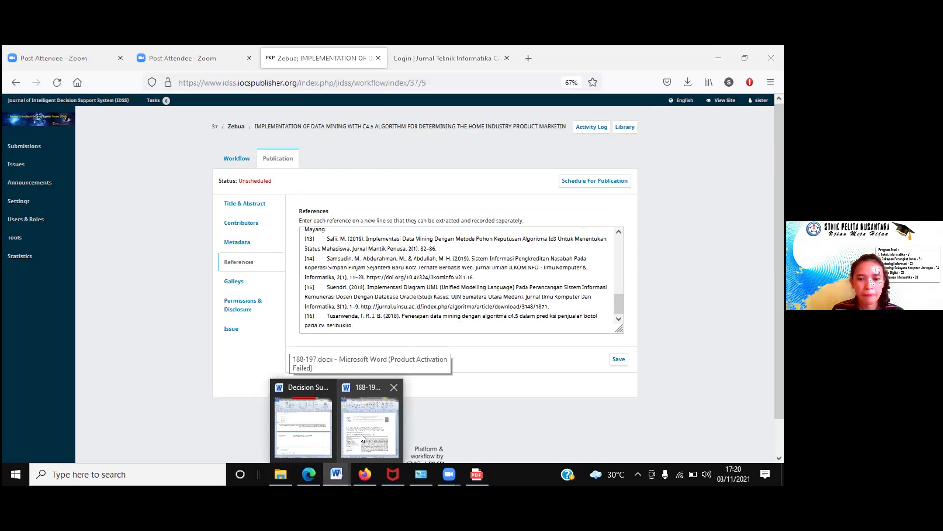
left_click(370, 428)
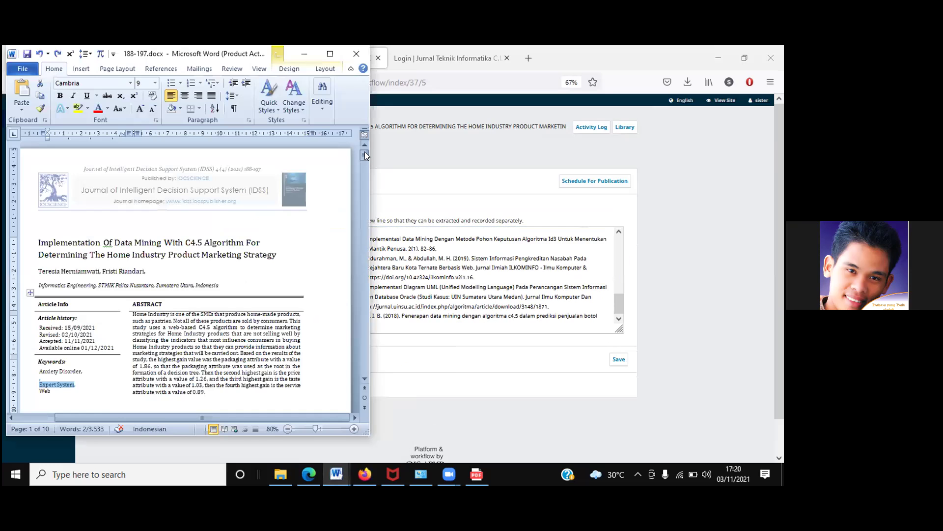
left_click(365, 379)
left_click(364, 371)
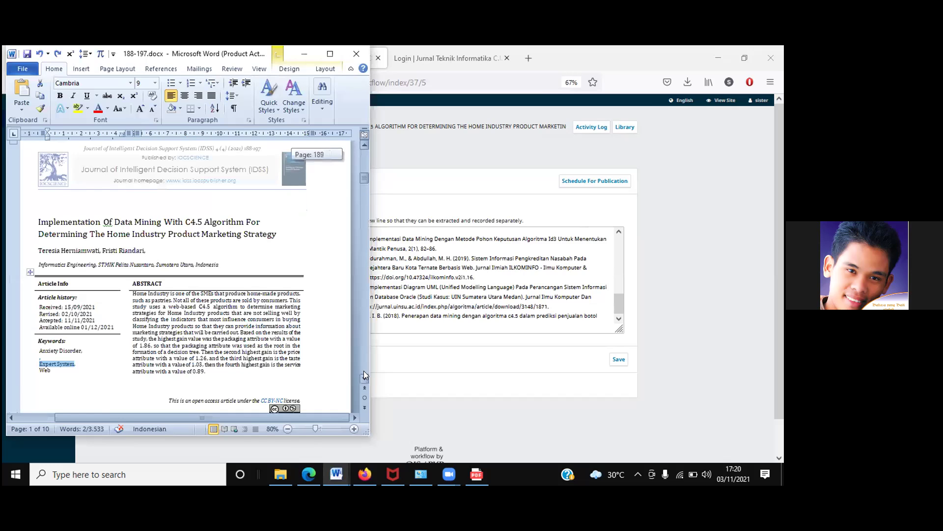
left_click(163, 341)
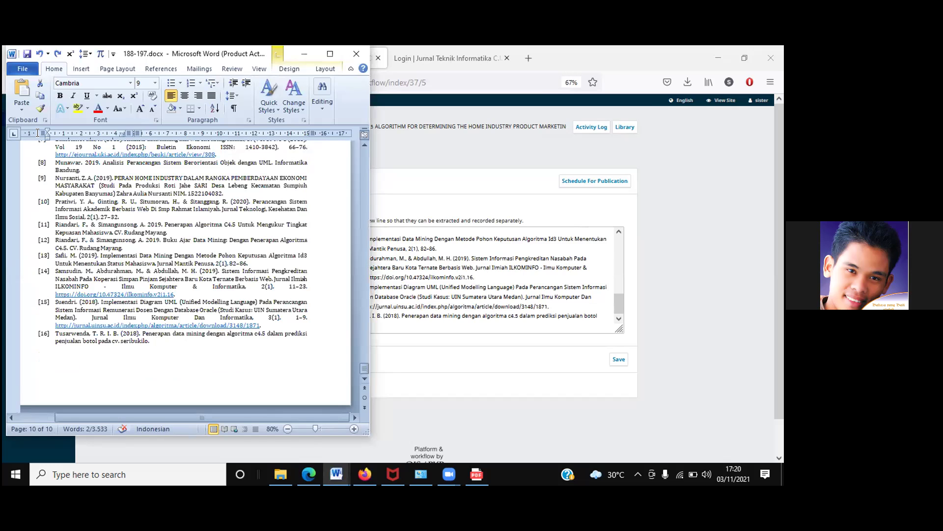
key("ctrl+a")
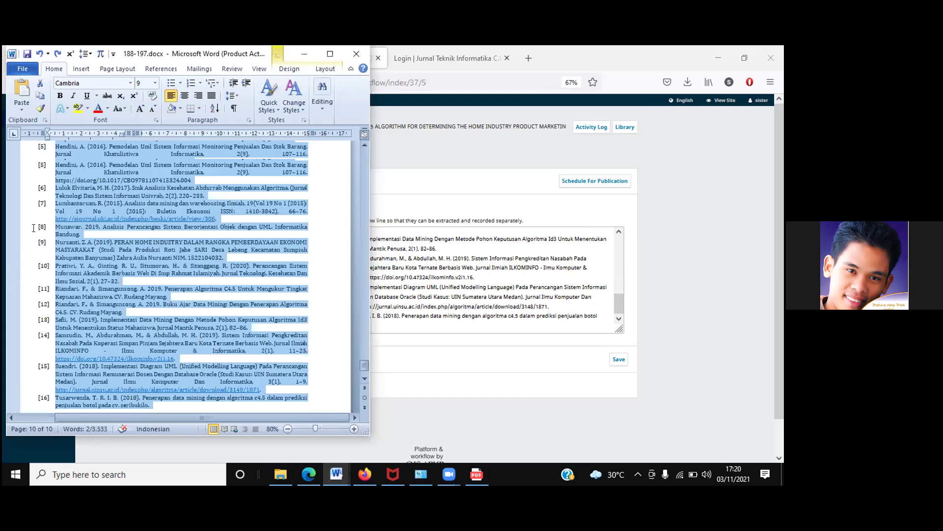
scroll(32, 239, "up", 7)
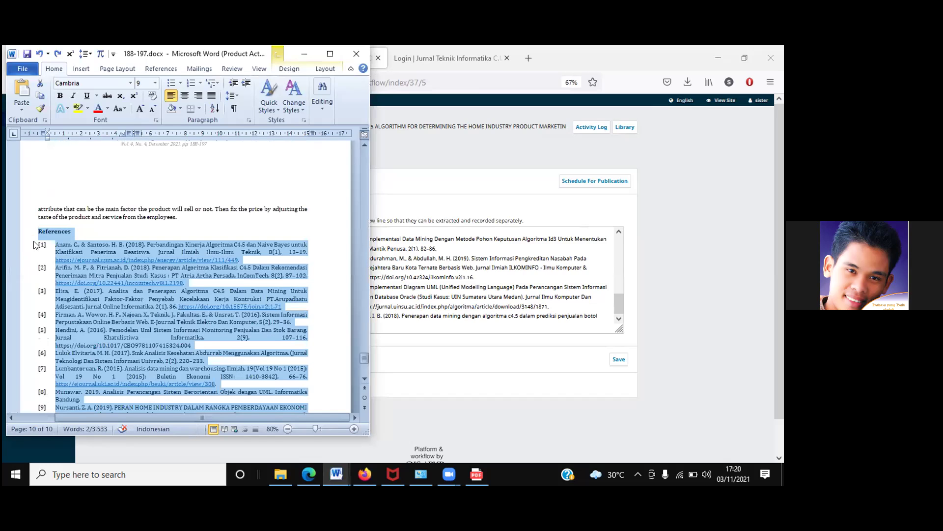
left_click(35, 244)
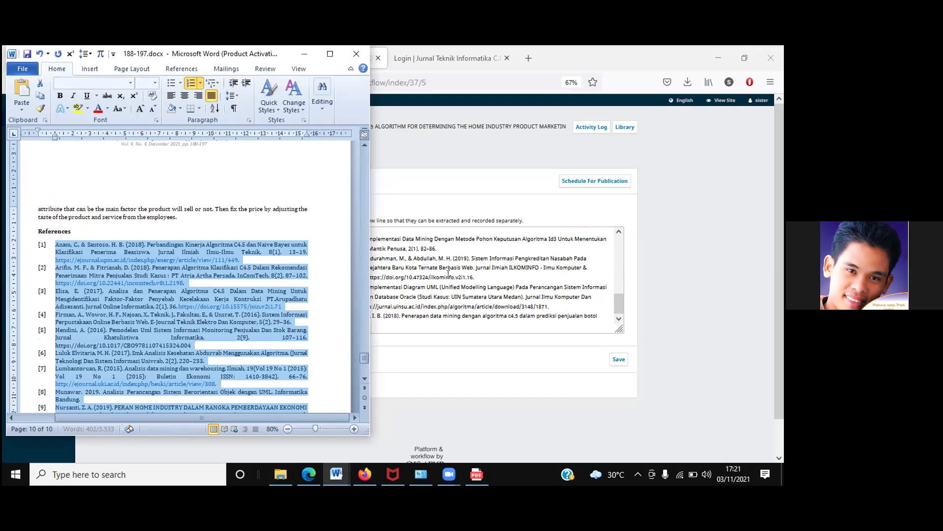
Step: Return to Firefox and replace the submission's entire reference list with the entries copied from Word
key("alt+Tab")
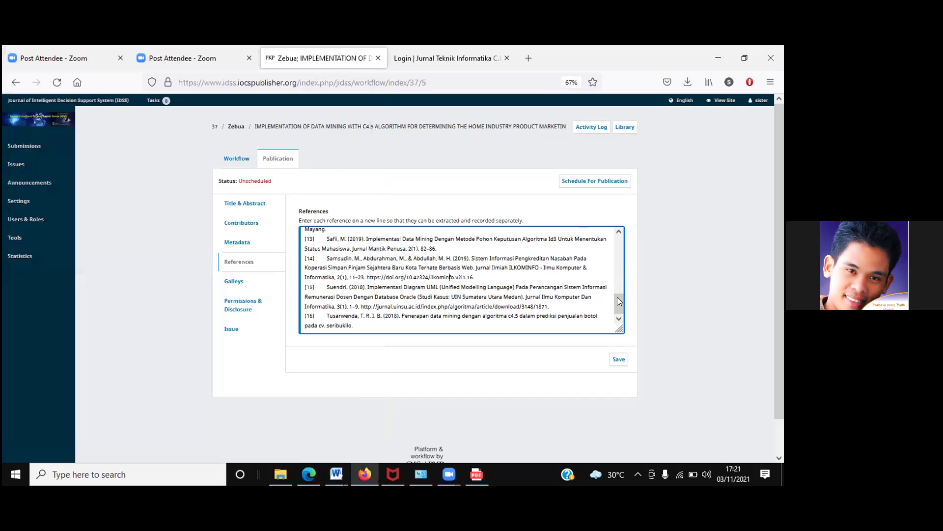
scroll(304, 234, "up", 10)
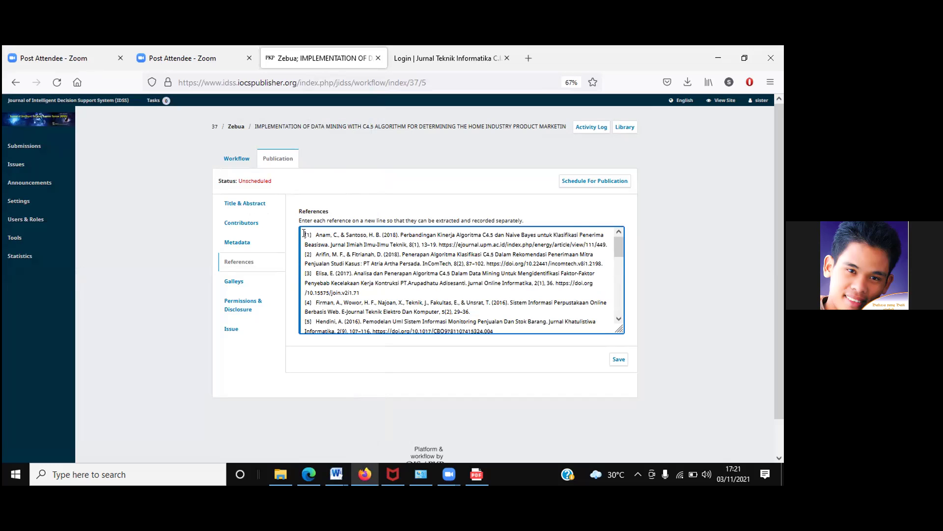
key("ctrl+a")
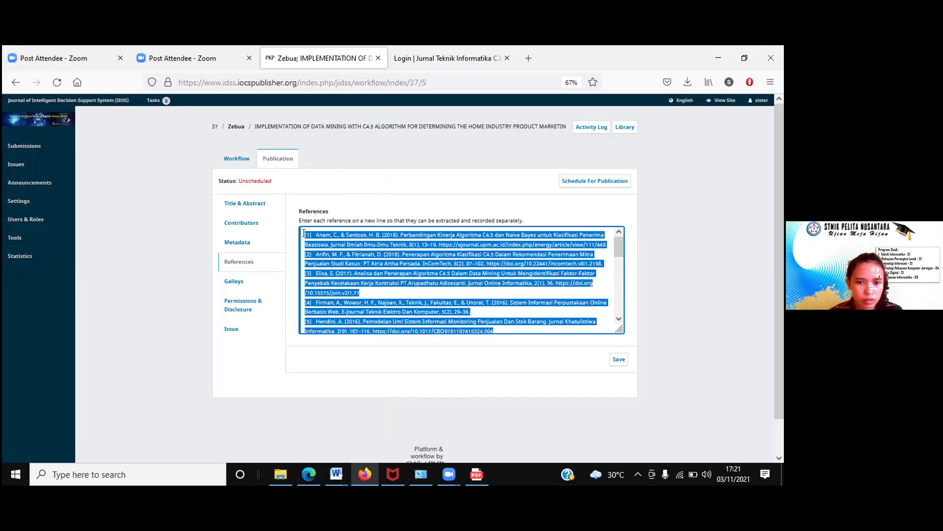
key("ctrl+v")
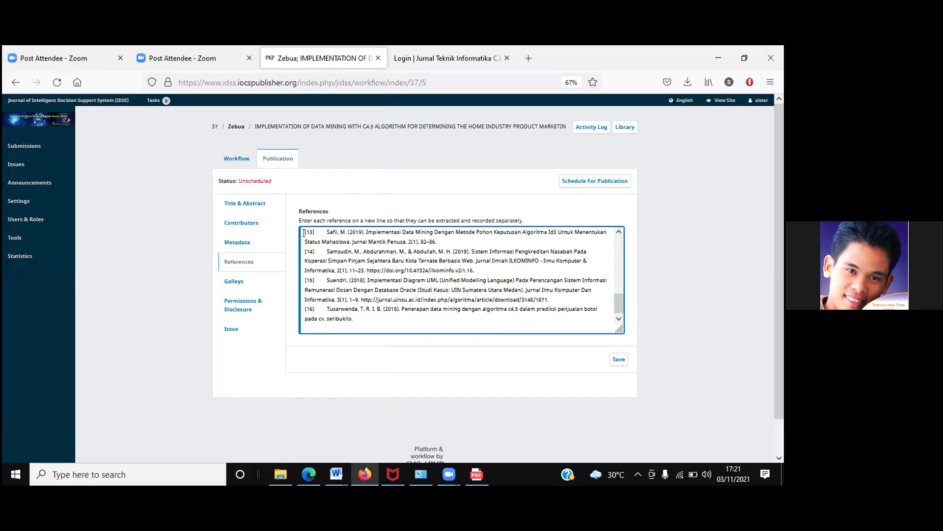
Step: Remove the number prefixes [16], [15], [14] and [13] from the last four entries of the reference list
left_click(322, 309)
key("BackSpace")
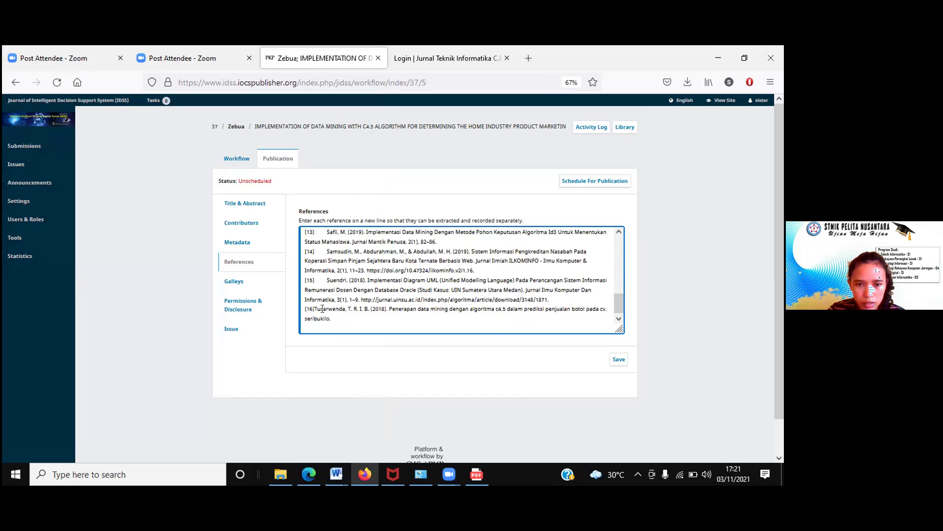
key("BackSpace")
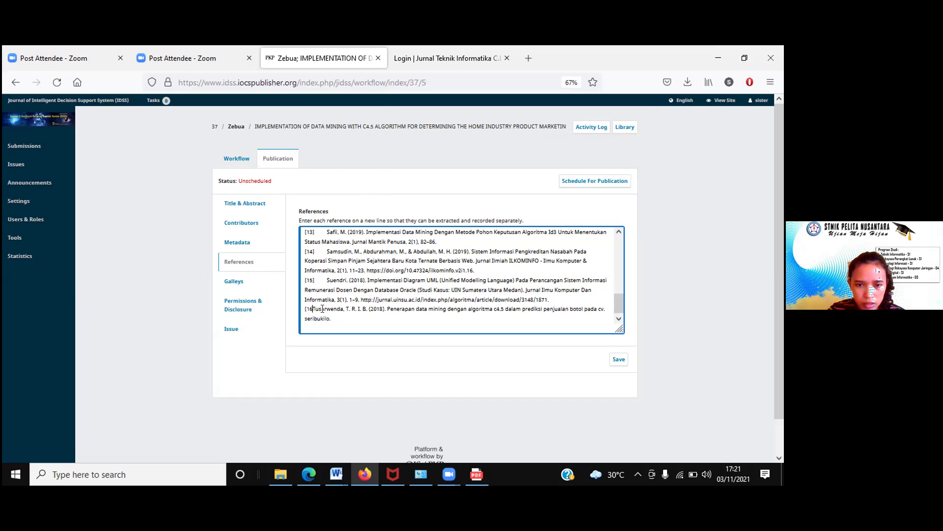
key("BackSpace")
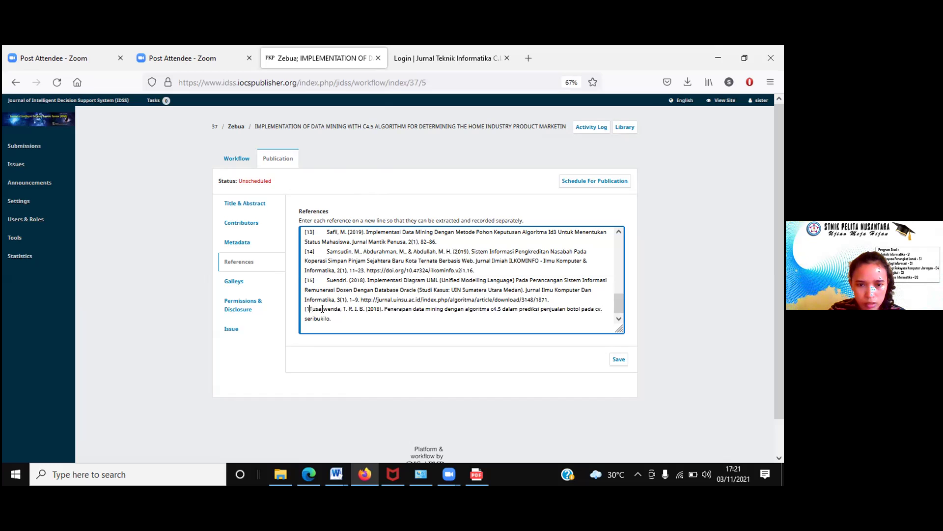
key("BackSpace")
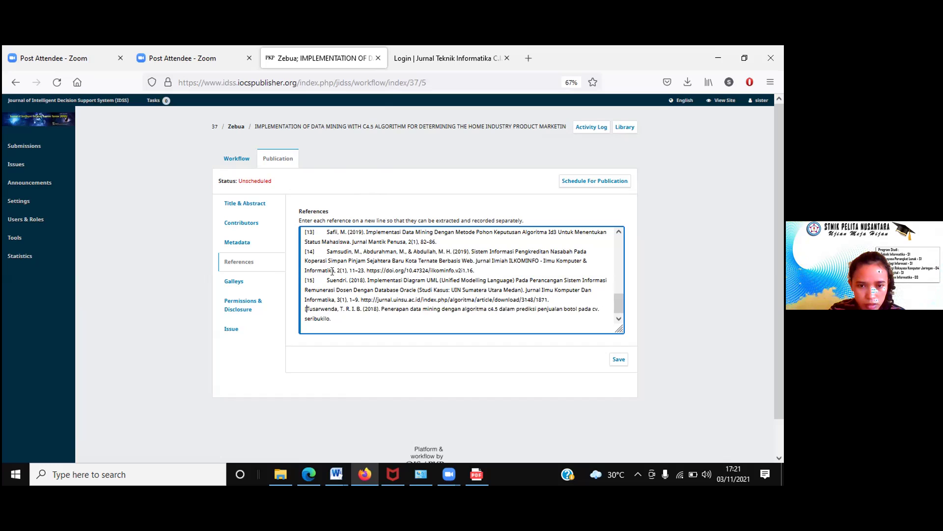
left_click_drag(324, 278, 287, 248)
key("Delete")
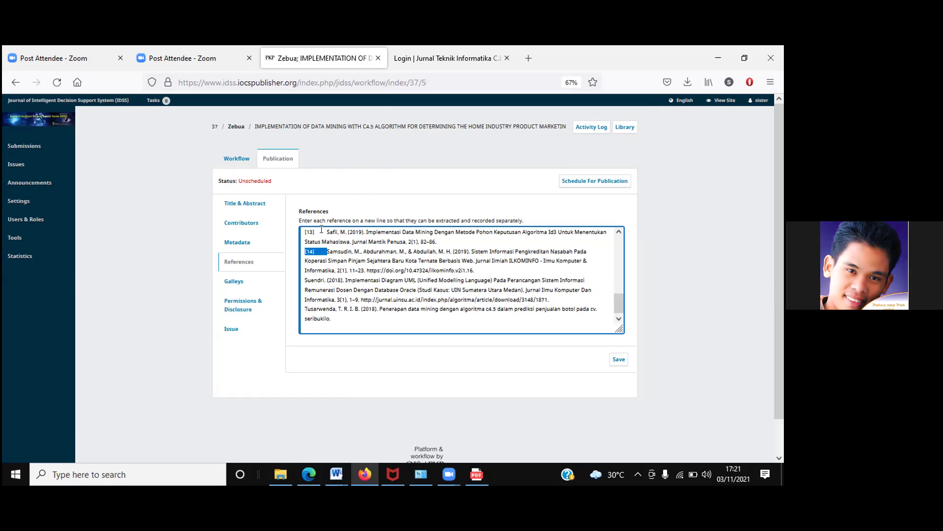
key("Delete")
left_click_drag(326, 232, 296, 230)
key("Delete")
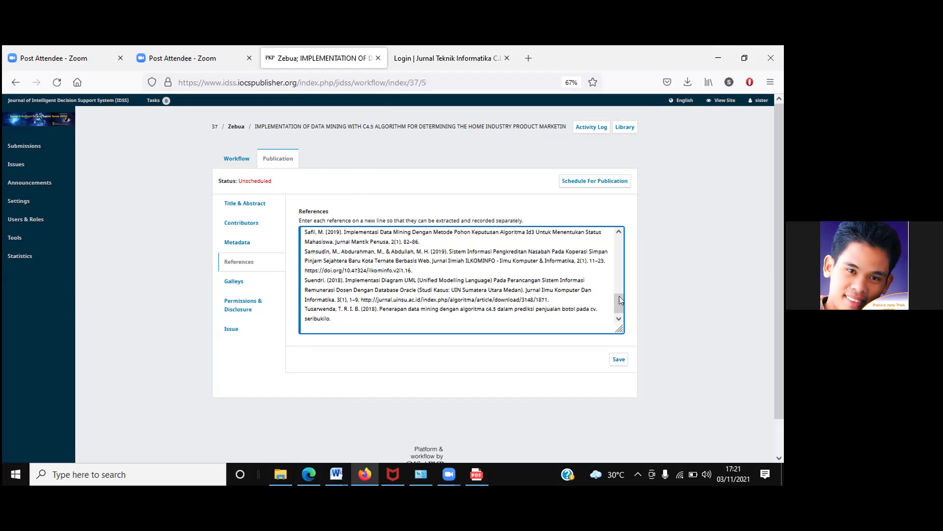
Step: Remove the number prefixes [12], [11] and [10] from their entries in the submission's reference list
scroll(619, 296, "up", 4)
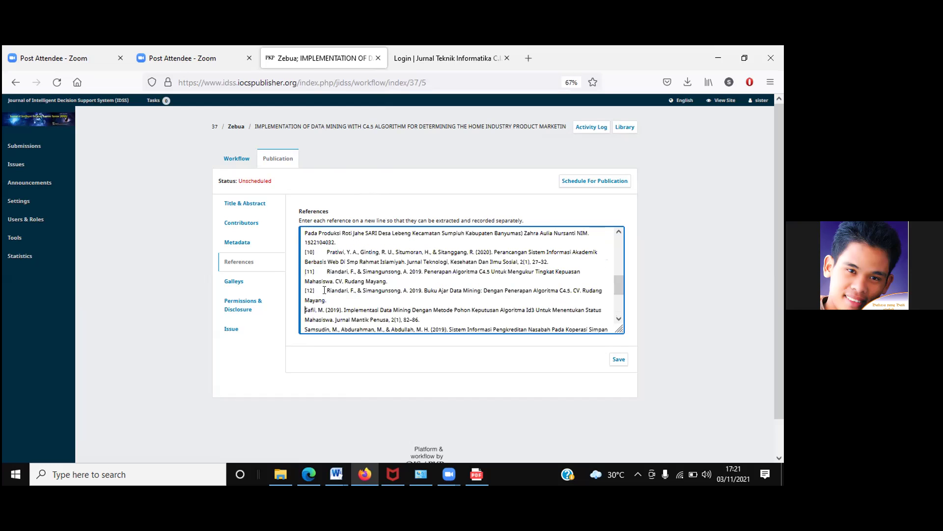
left_click_drag(297, 290, 327, 272)
key("Delete")
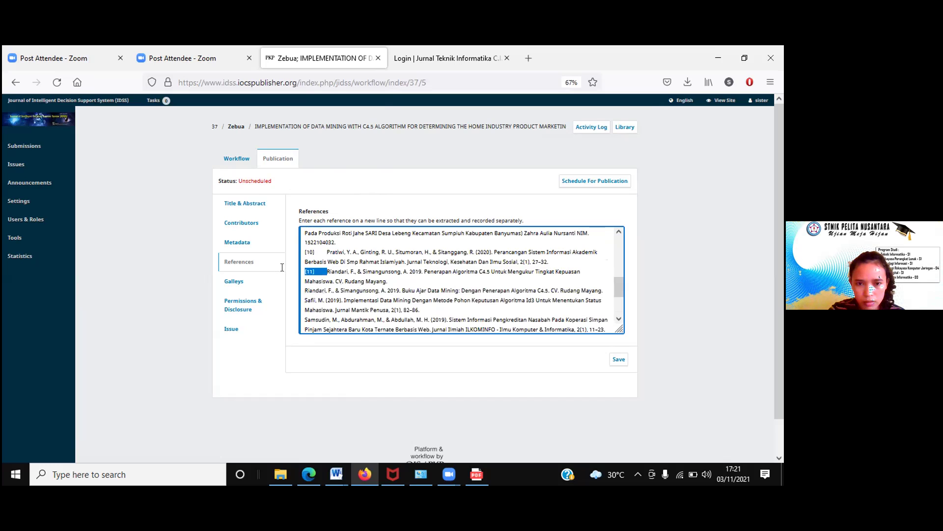
key("Delete")
left_click_drag(287, 252, 327, 252)
key("Delete")
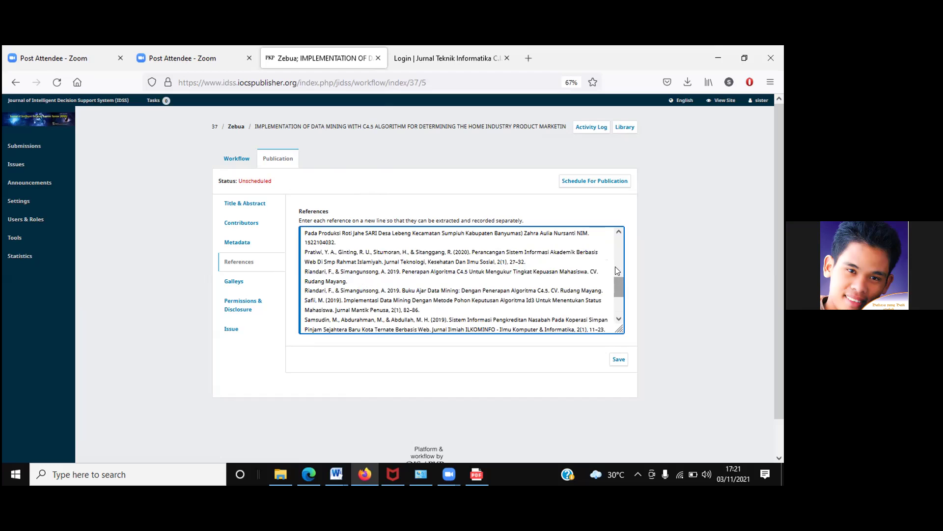
Step: Remove the number prefixes [9], [8], [7], [6] and [5] from their entries in the submission's reference list
scroll(617, 270, "up", 3)
scroll(312, 308, "up", 1)
left_click_drag(316, 305, 294, 302)
key("BackSpace")
left_click_drag(316, 295, 292, 293)
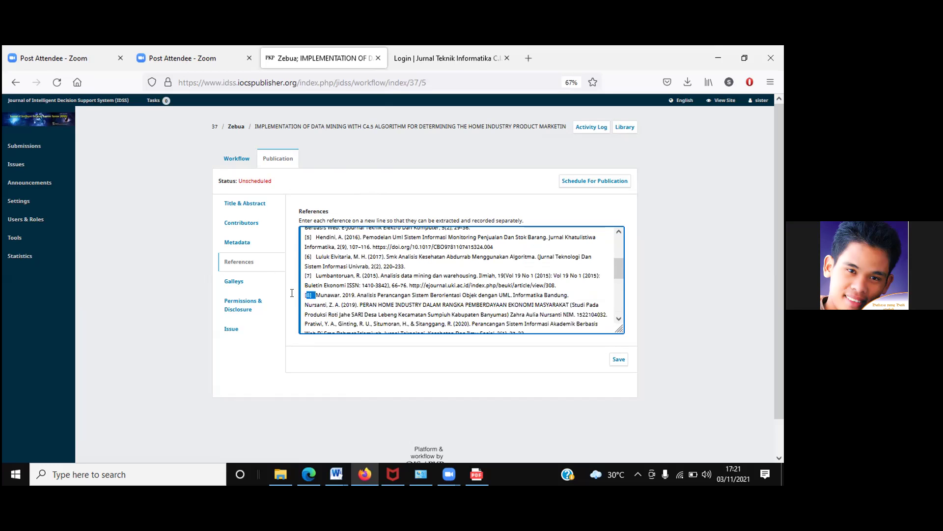
key("BackSpace")
left_click_drag(288, 274, 316, 275)
key("BackSpace")
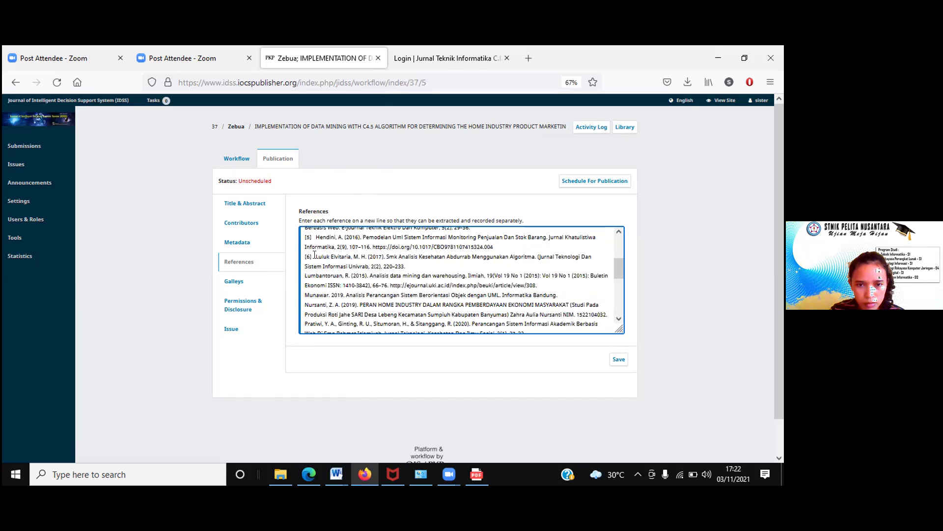
left_click_drag(290, 256, 287, 237)
key("BackSpace")
key("BackSpace")
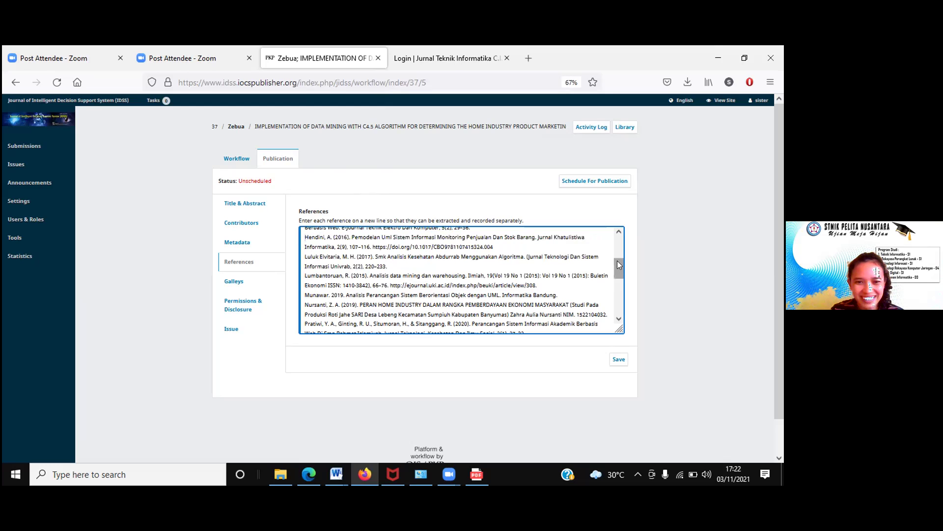
Step: Remove the number prefixes [3], [2] and [1] from the first reference entries and save the references
scroll(617, 261, "up", 3)
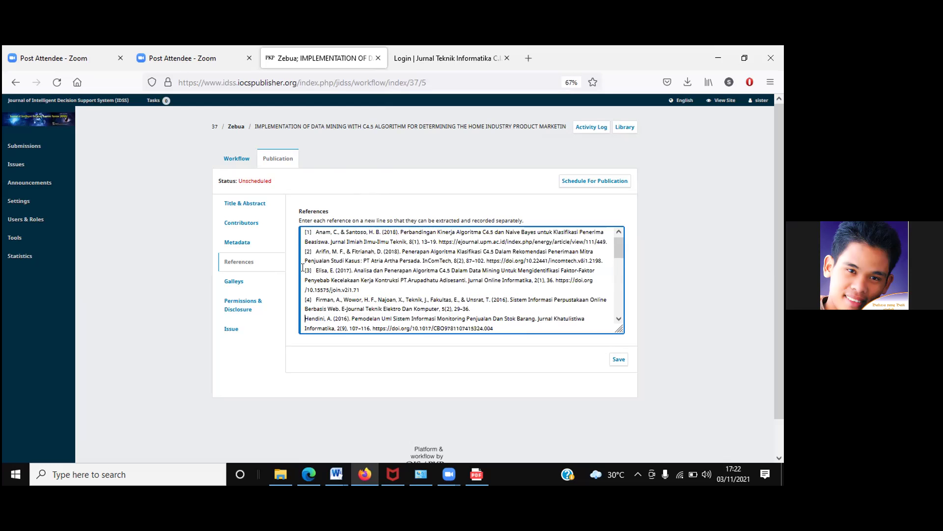
left_click_drag(291, 267, 316, 270)
key("BackSpace")
left_click(316, 251)
key("shift+Home")
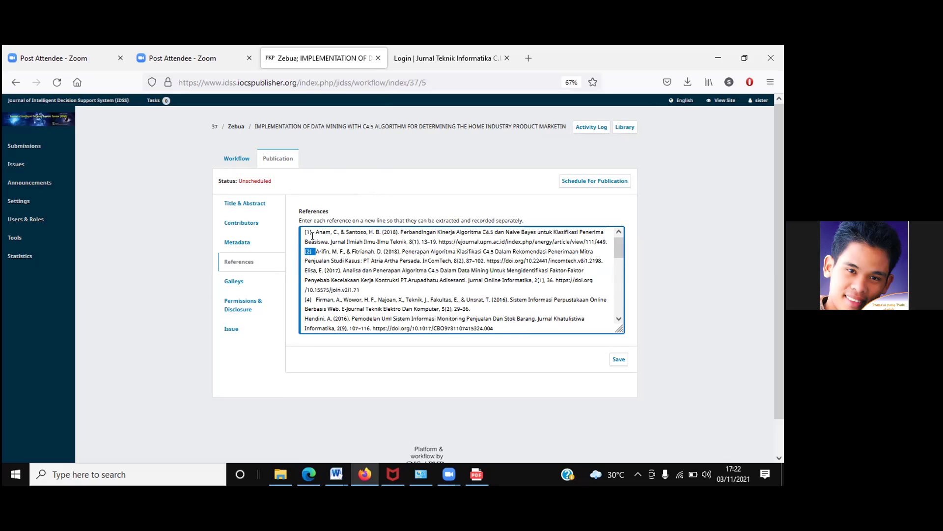
key("BackSpace")
left_click(290, 231)
key("ctrl+shift+Right")
key("BackSpace")
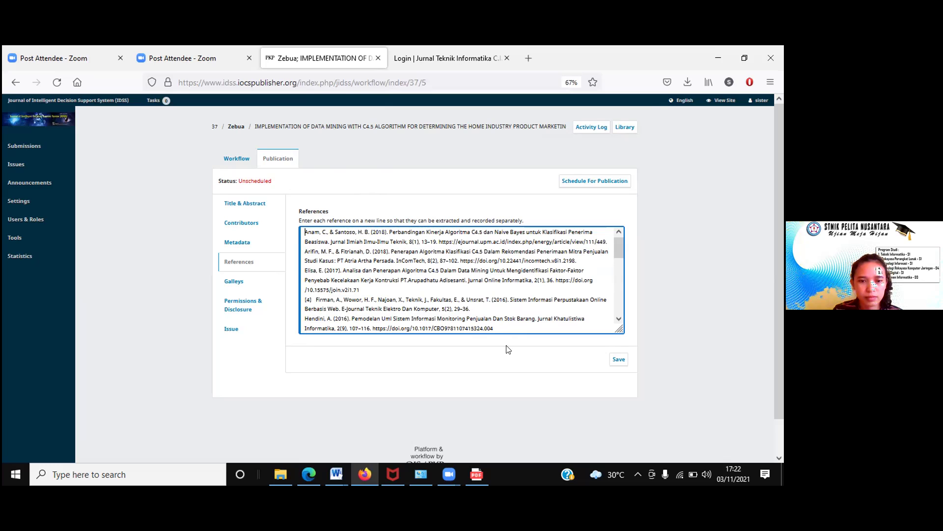
left_click(622, 359)
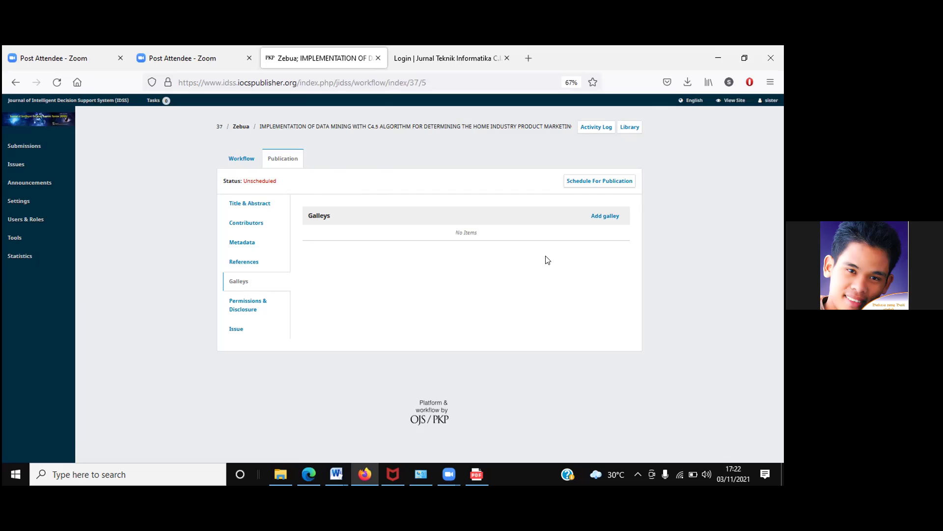
Step: Start a new galley for the article and choose English as its language
left_click(601, 216)
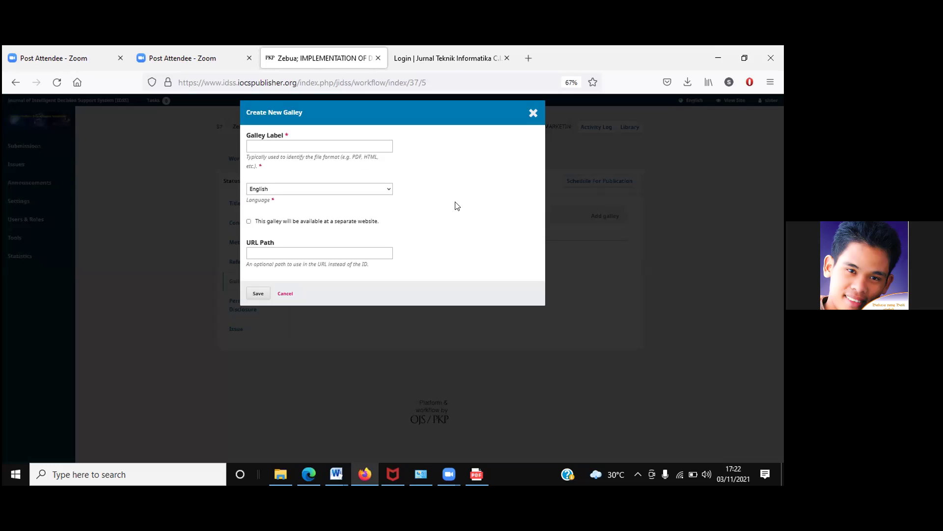
left_click(275, 142)
type("pd")
key("BackSpace")
key("BackSpace")
type("PD")
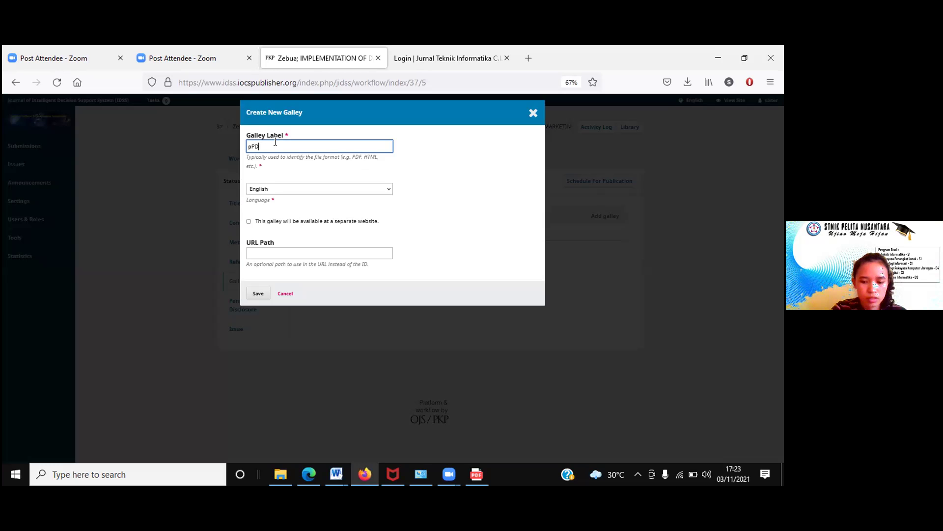
type("F")
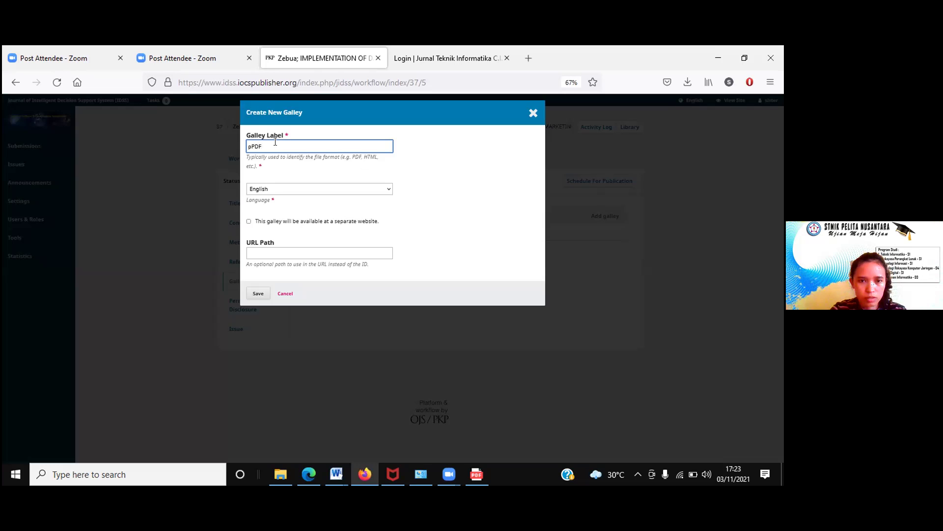
key("BackSpace")
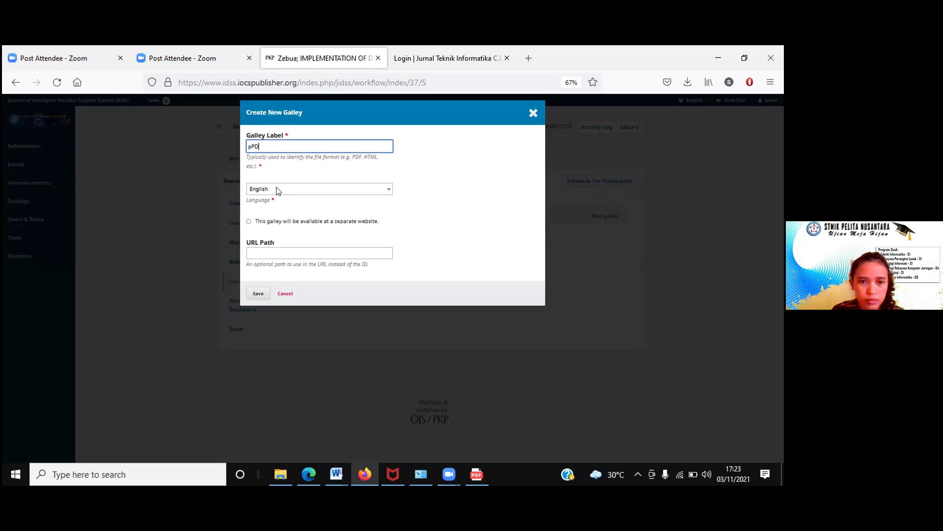
key("BackSpace")
left_click(278, 190)
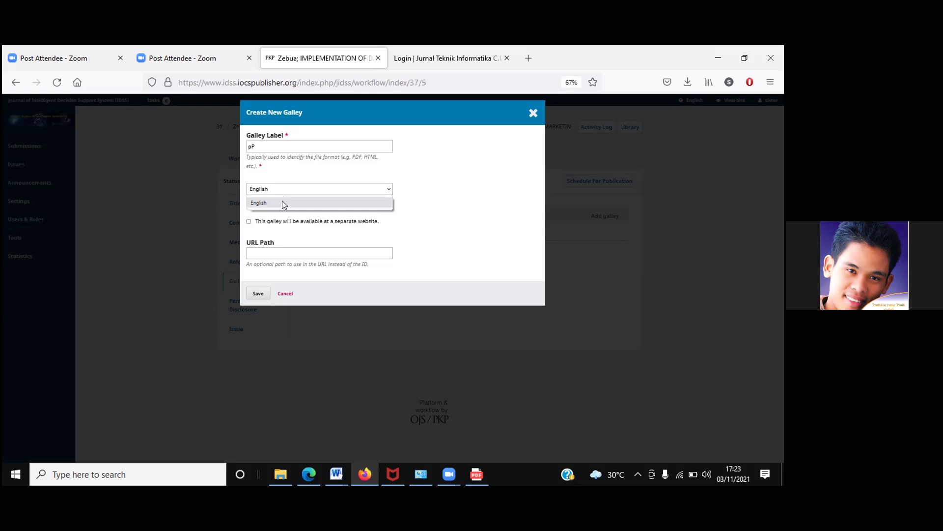
left_click(282, 203)
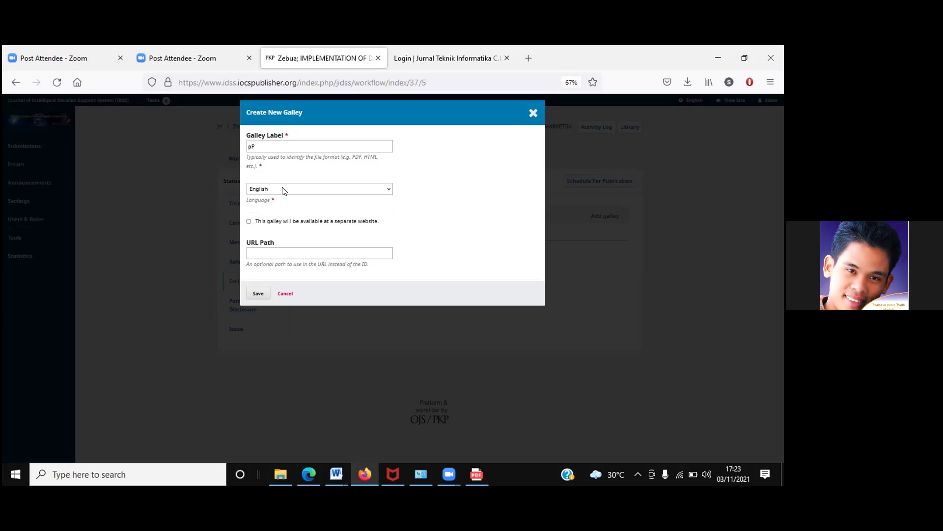
Step: Replace the new galley's label with PD and save the galley
double_click(257, 143)
key("BackSpace")
type("DFPDF")
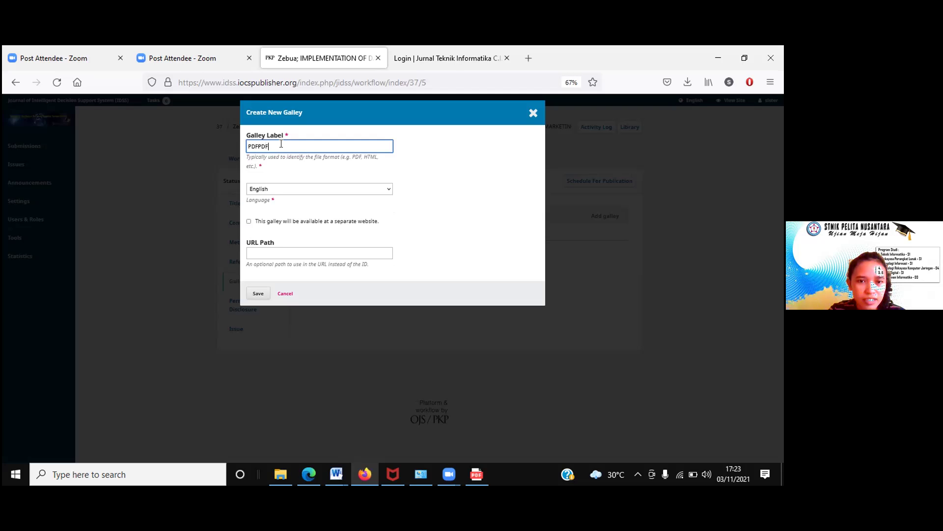
key("BackSpace")
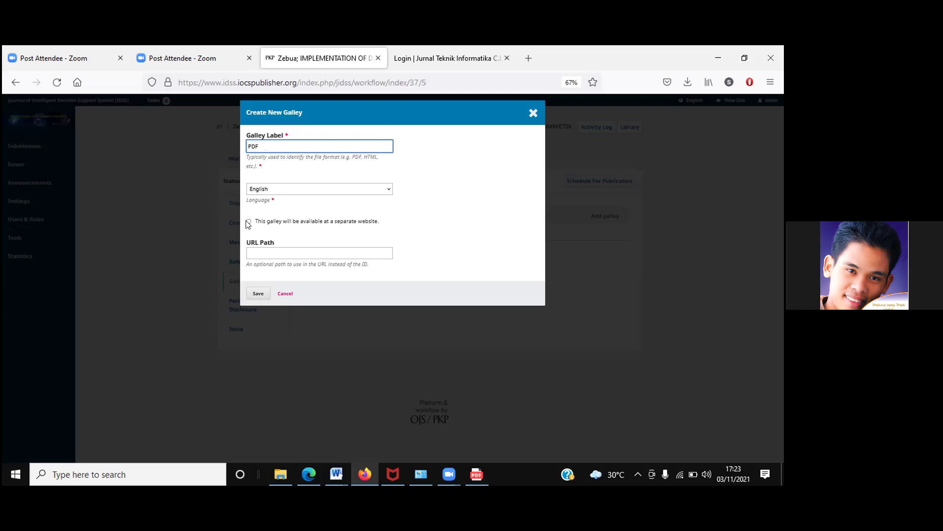
key("BackSpace")
left_click(258, 293)
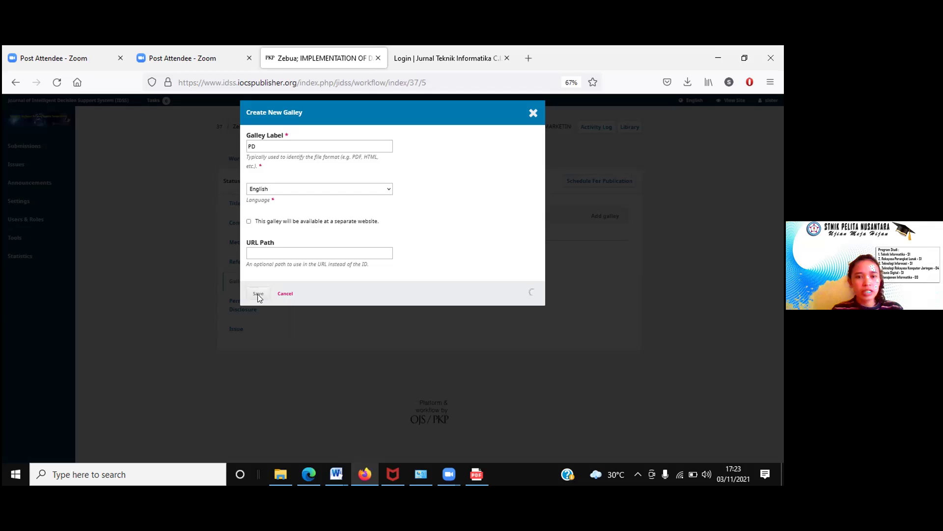
left_click(266, 147)
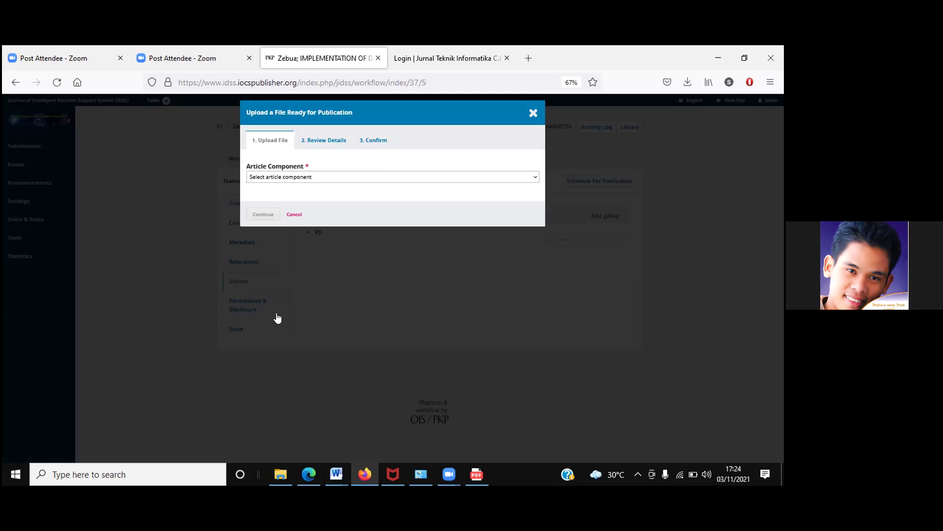
Step: Upload 188-197.pdf from the Downloads folder as the galley's Article Text component
left_click(438, 178)
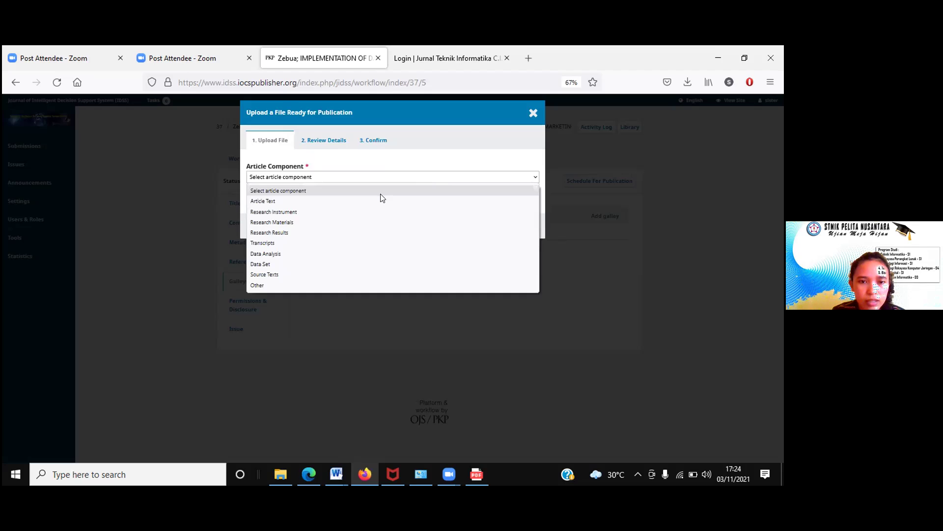
left_click(509, 201)
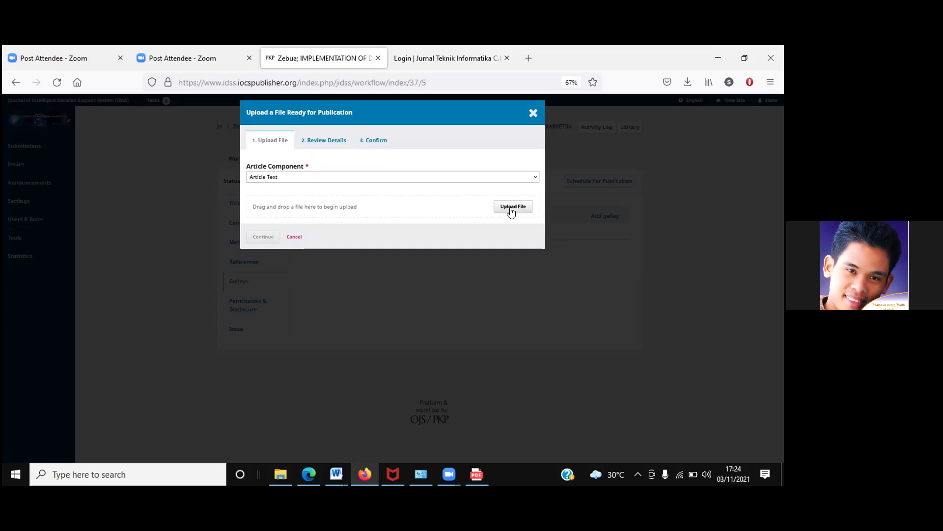
left_click(511, 207)
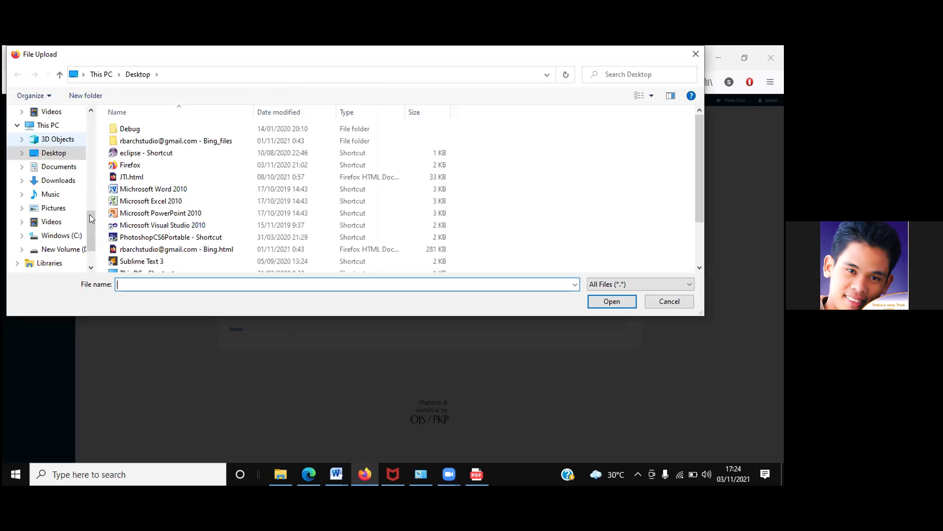
left_click(93, 180)
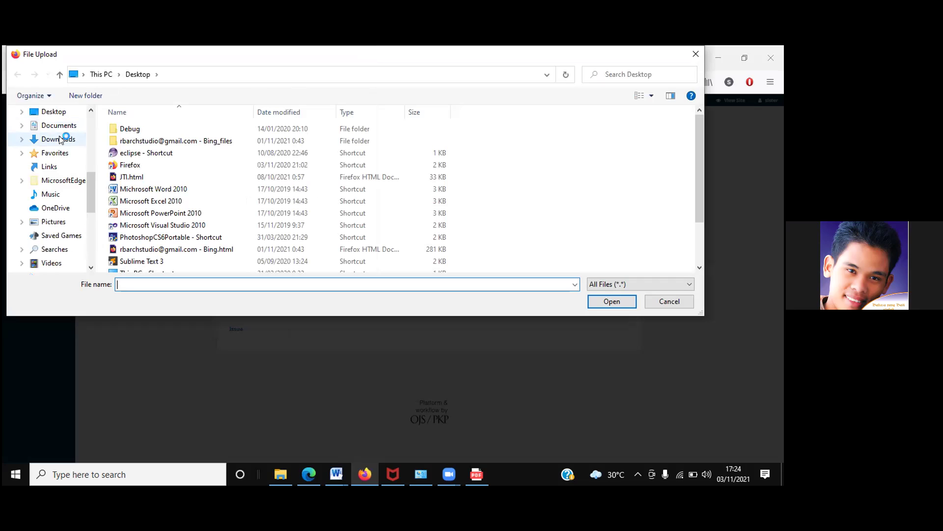
left_click(80, 140)
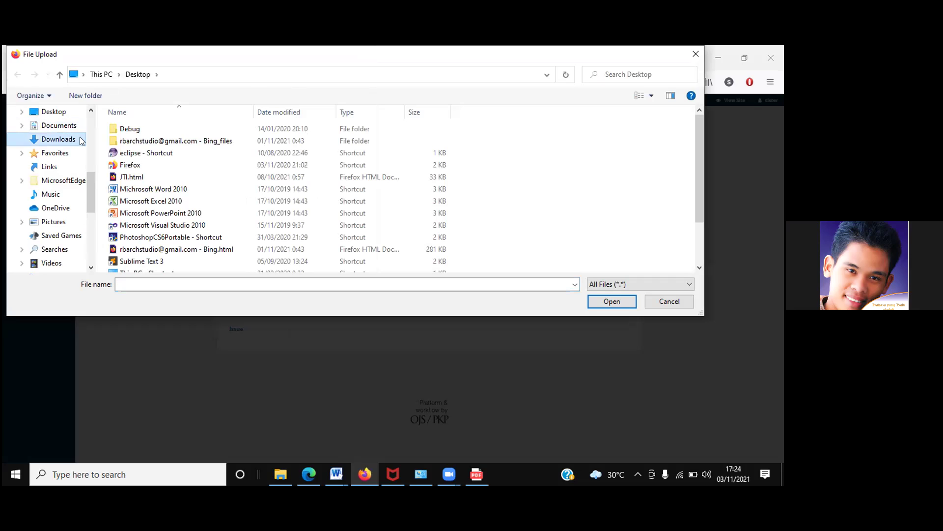
left_click(130, 145)
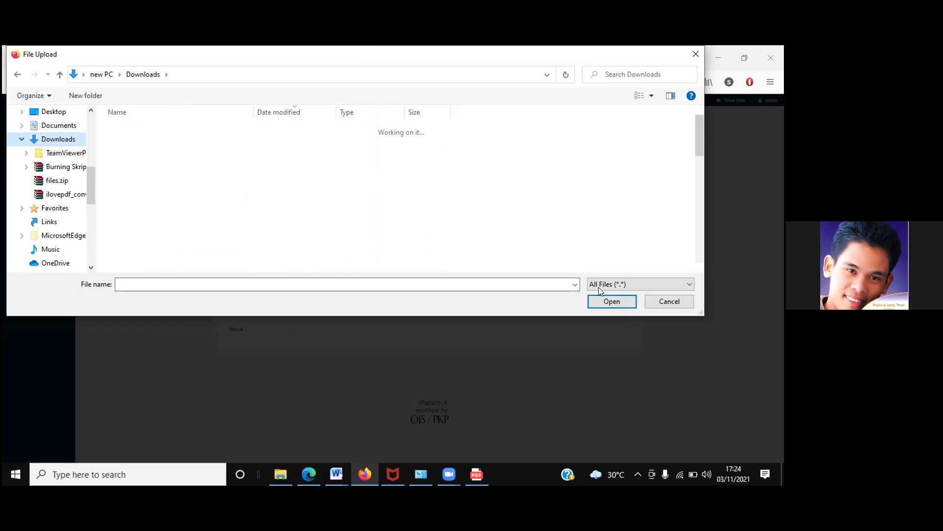
left_click(608, 301)
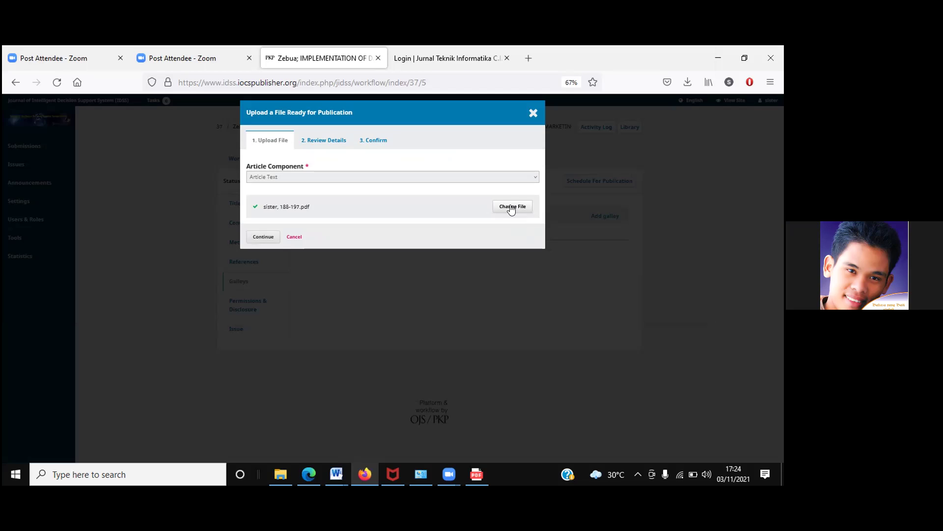
Step: Accept the uploaded PDF's details without editing them and complete the galley file upload
left_click(256, 239)
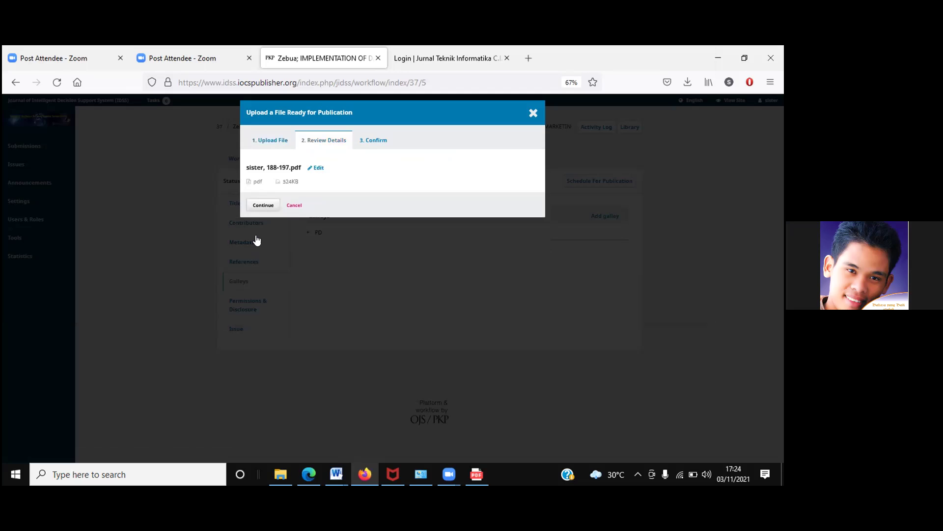
left_click(259, 207)
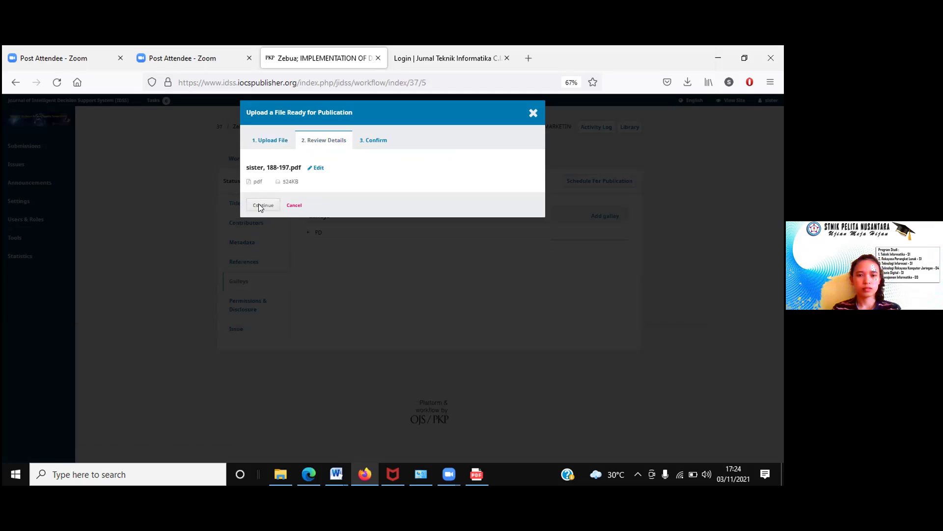
left_click(259, 203)
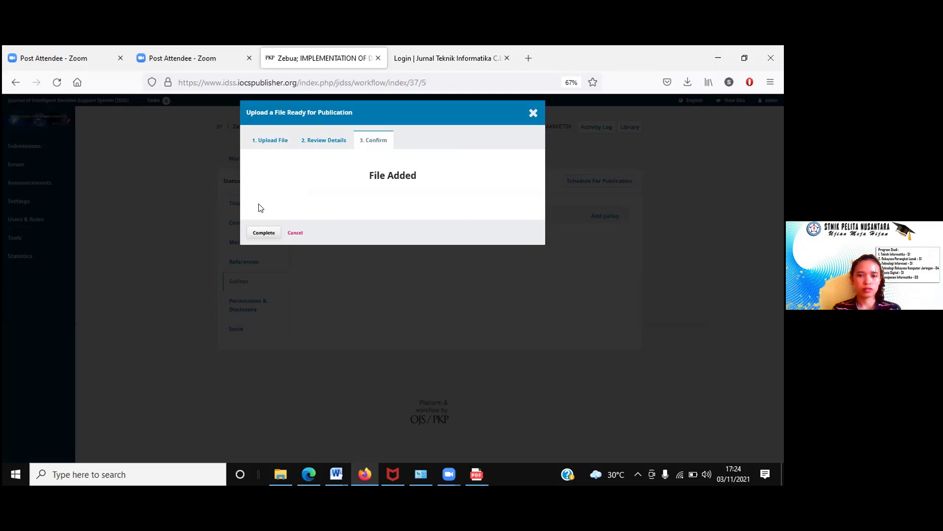
left_click(261, 232)
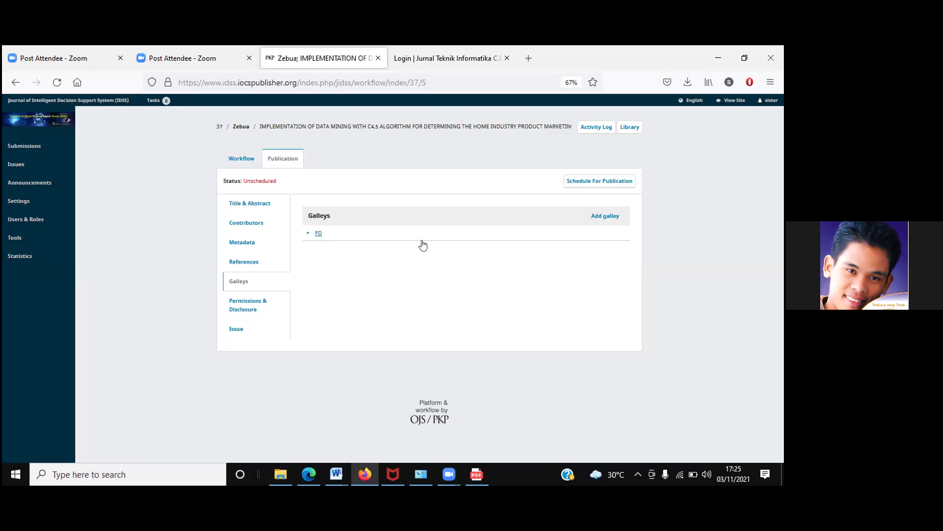
Step: Correct the galley's label to PDF and save the galley
left_click(305, 235)
left_click(322, 246)
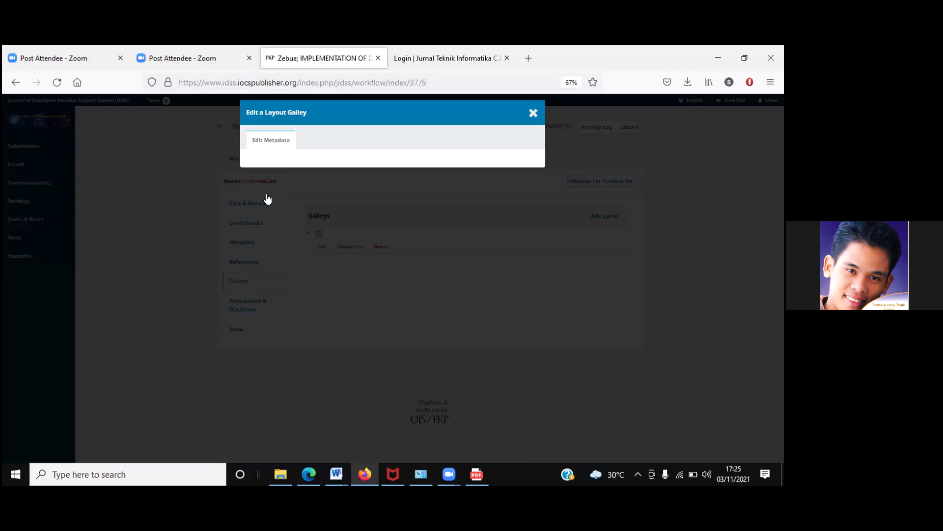
left_click(257, 176)
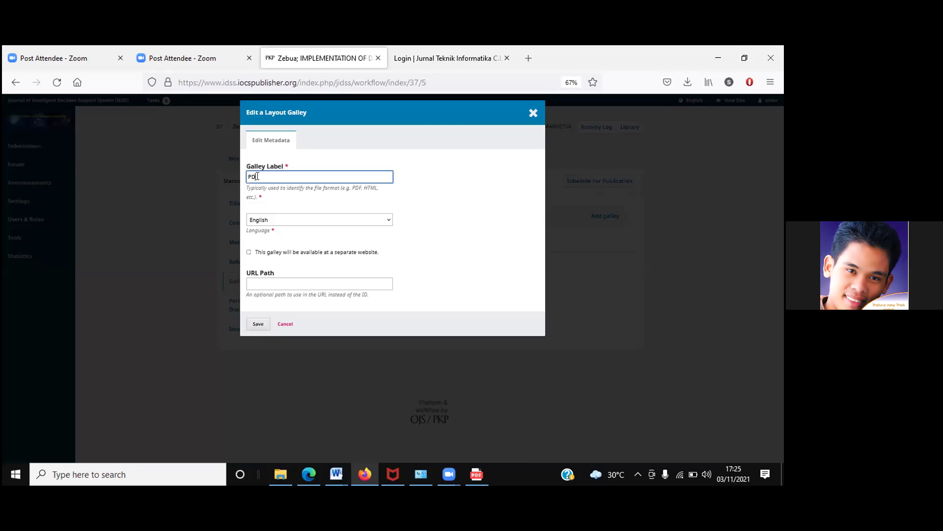
type("F")
left_click(256, 324)
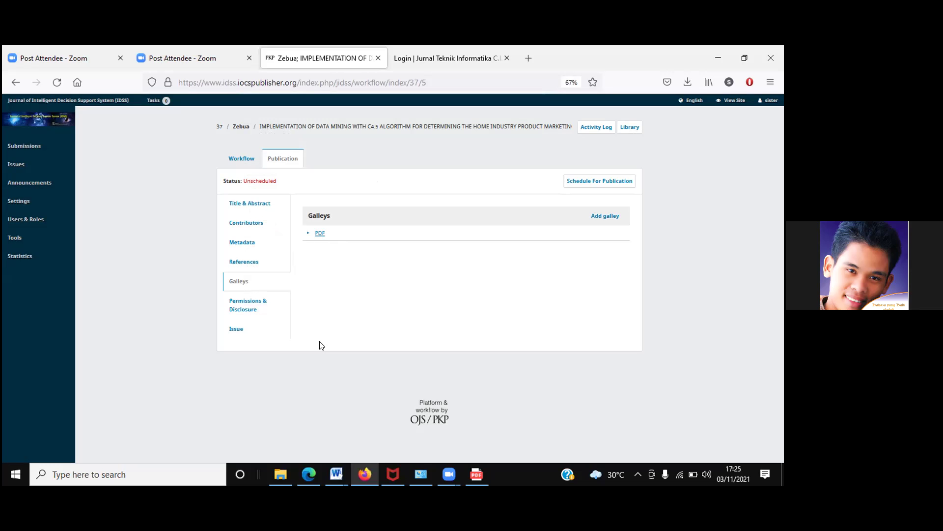
Step: Override the copyright holder and year in the article's permissions, set the copyright year to 2021 and save
left_click(246, 309)
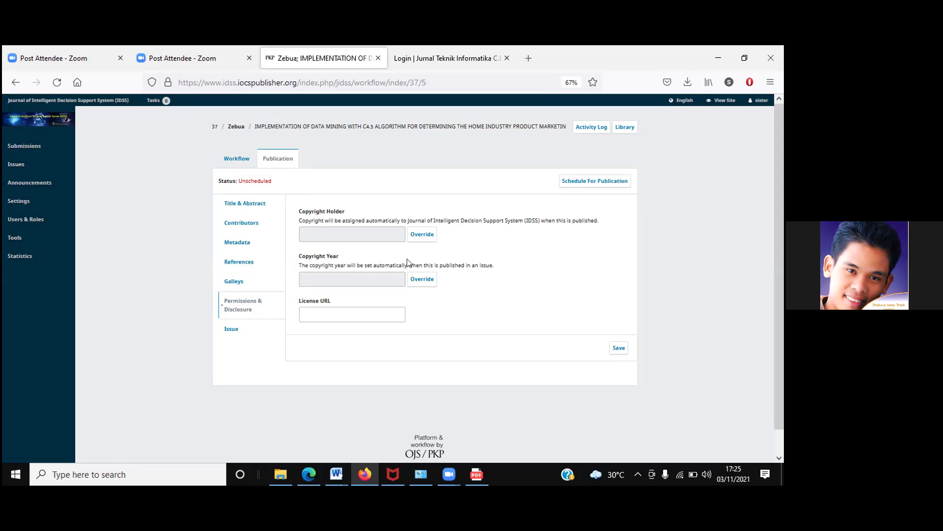
left_click(428, 235)
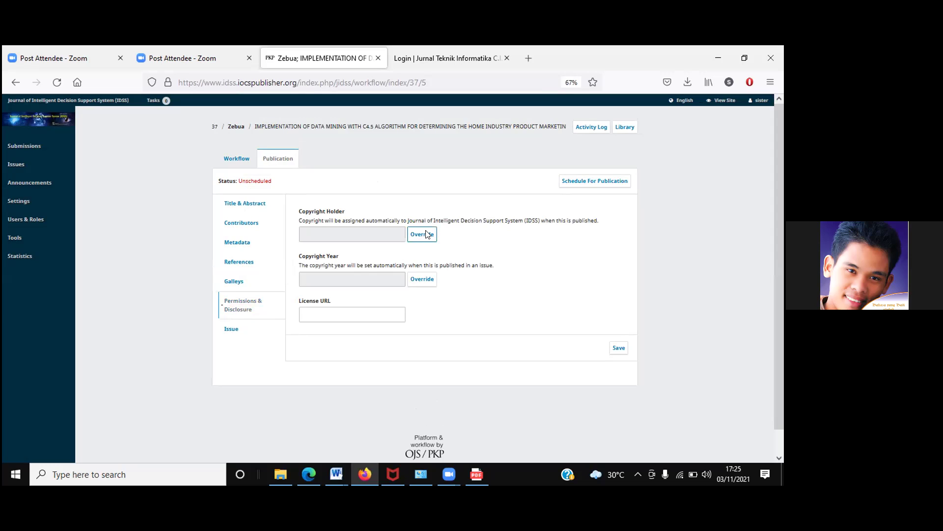
left_click(420, 279)
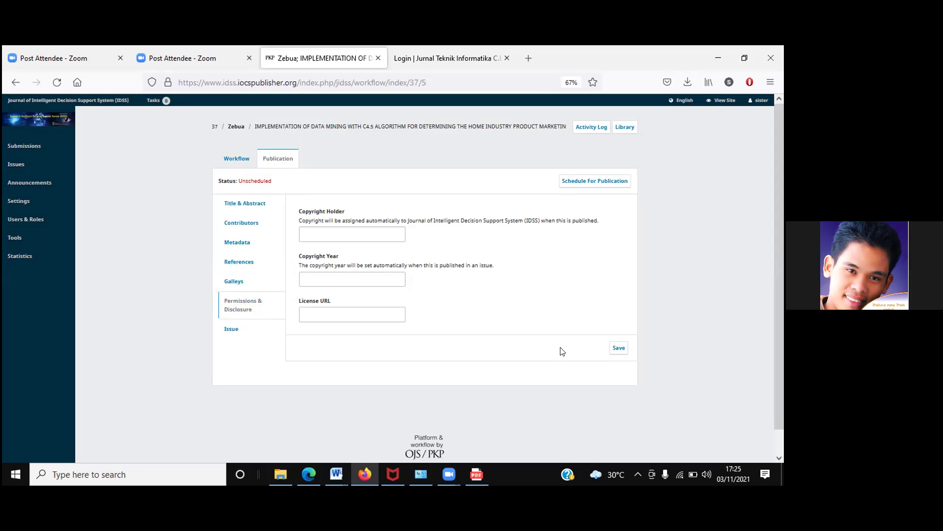
left_click(334, 280)
left_click(333, 280)
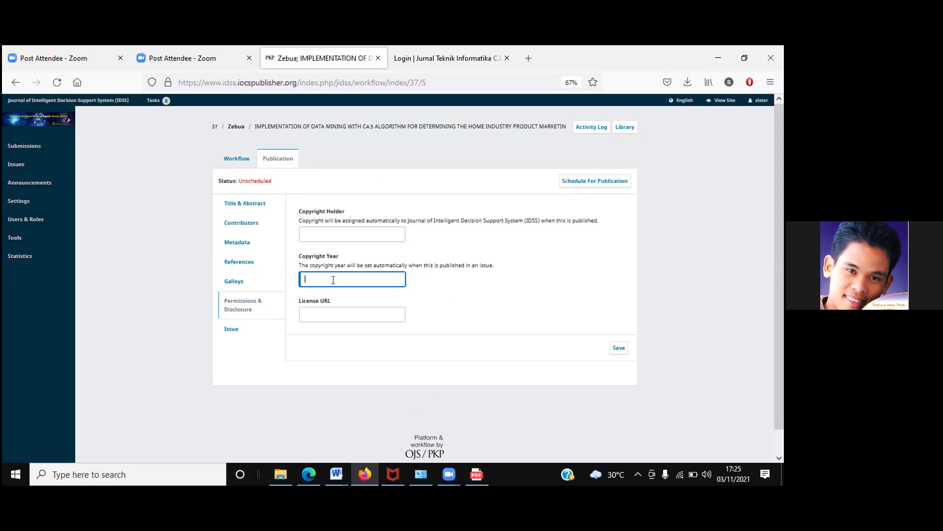
type("2021")
left_click(314, 314)
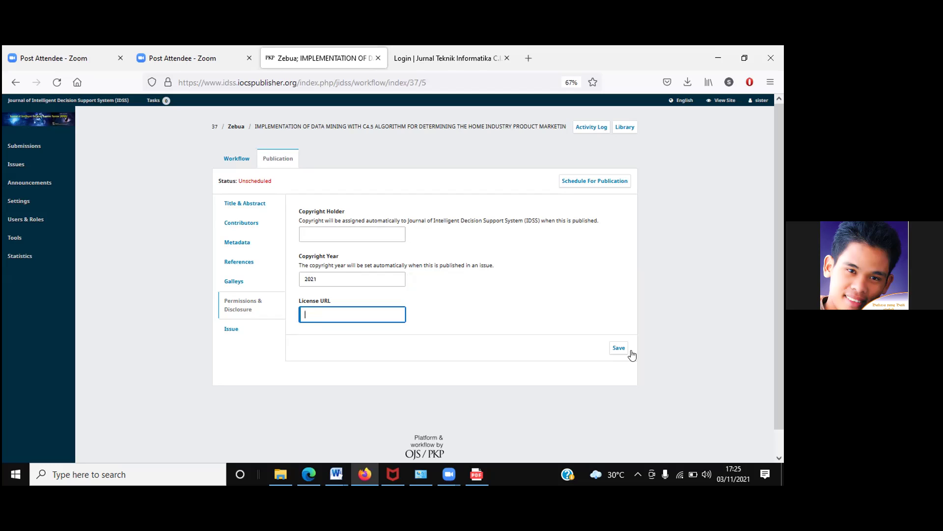
left_click(619, 348)
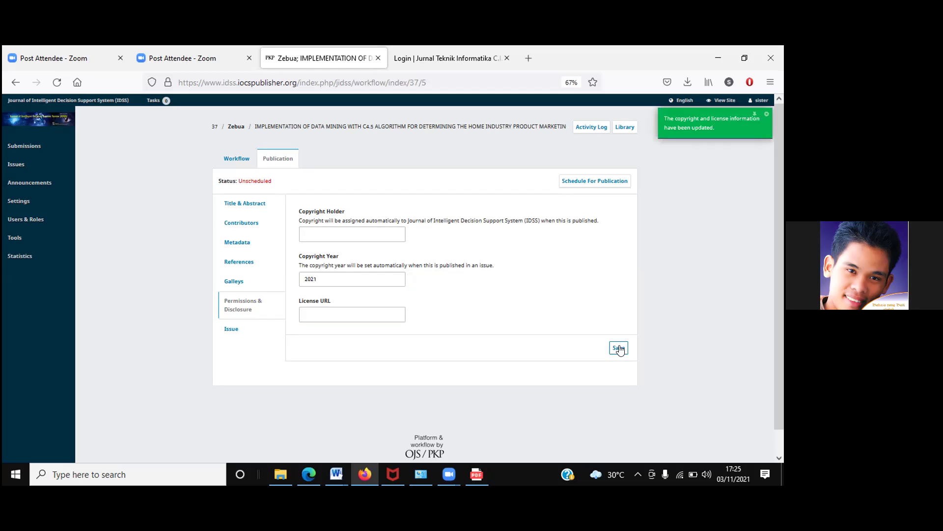
Step: Check the page range in the 188-197.pdf article and enter 188-197 as the pages in the publication's issue details
left_click(232, 329)
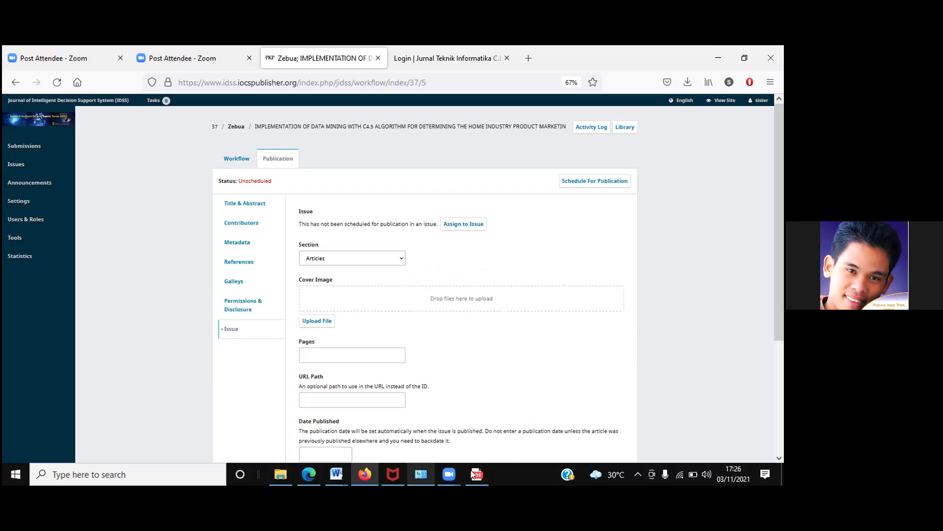
mouse_move(472, 473)
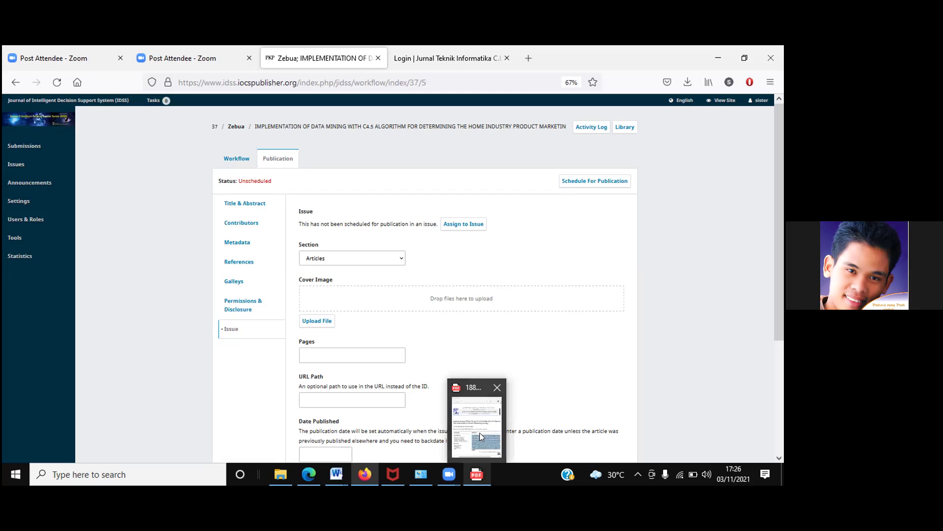
left_click(476, 423)
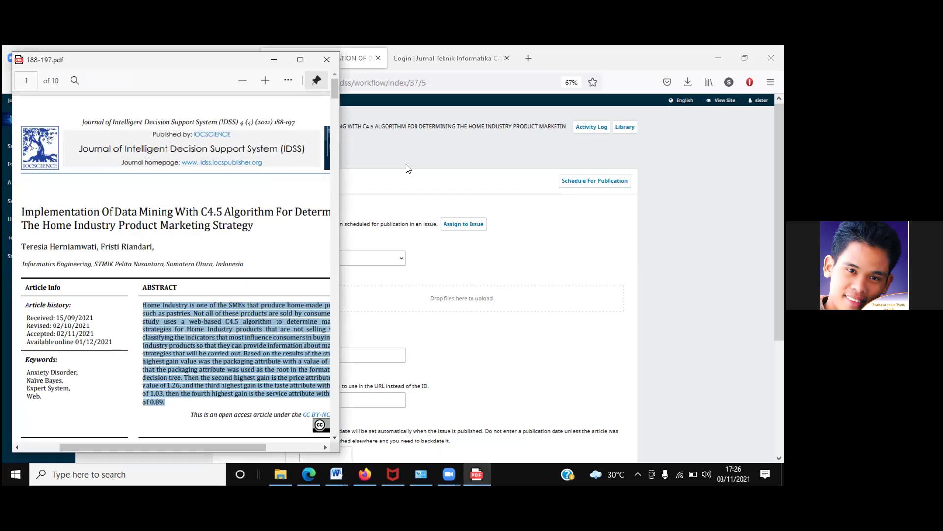
left_click(352, 295)
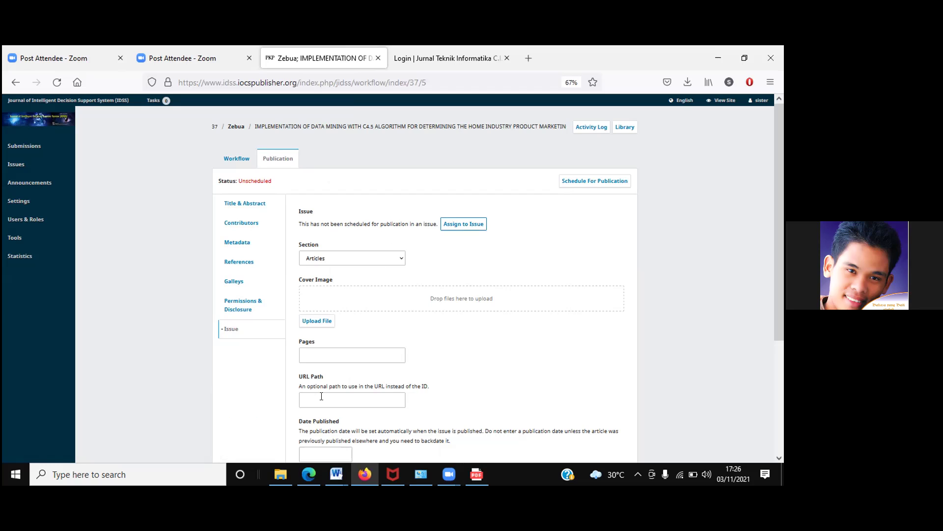
left_click(312, 357)
type("188")
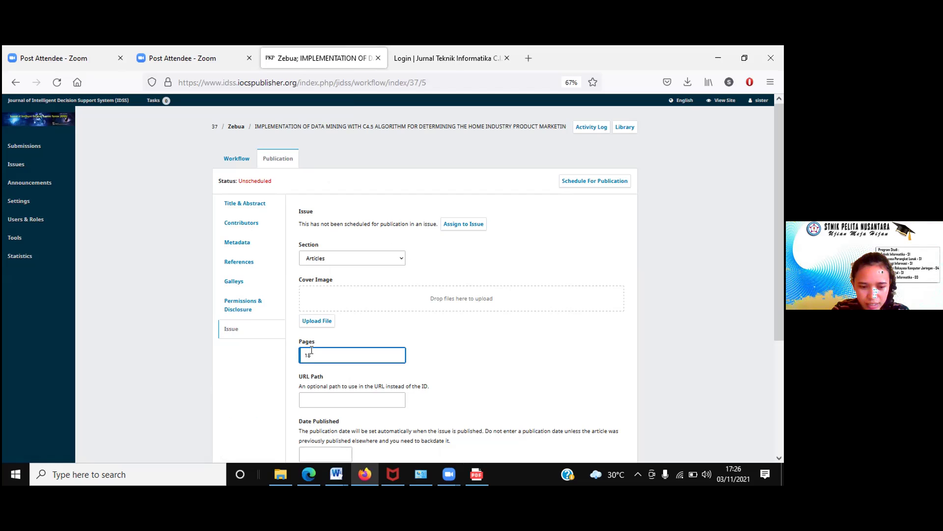
type("-")
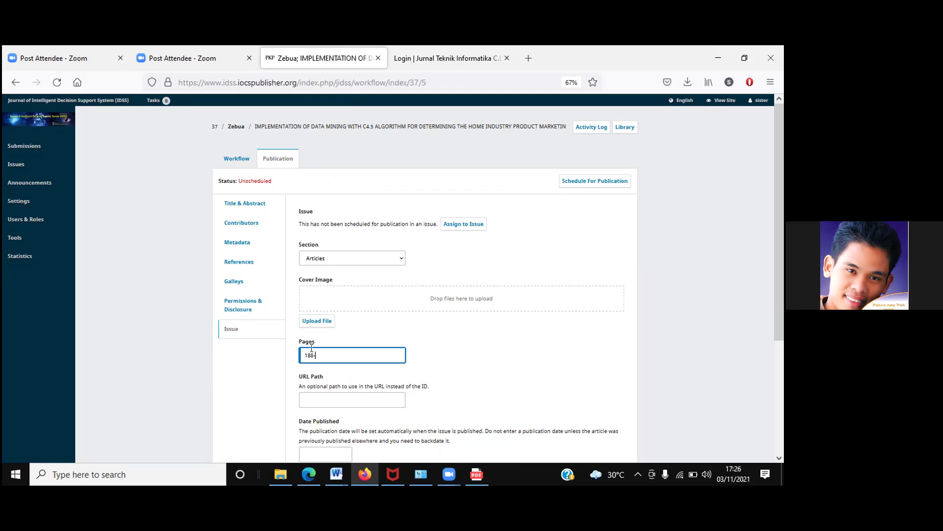
type("19")
scroll(782, 278, "down", 2)
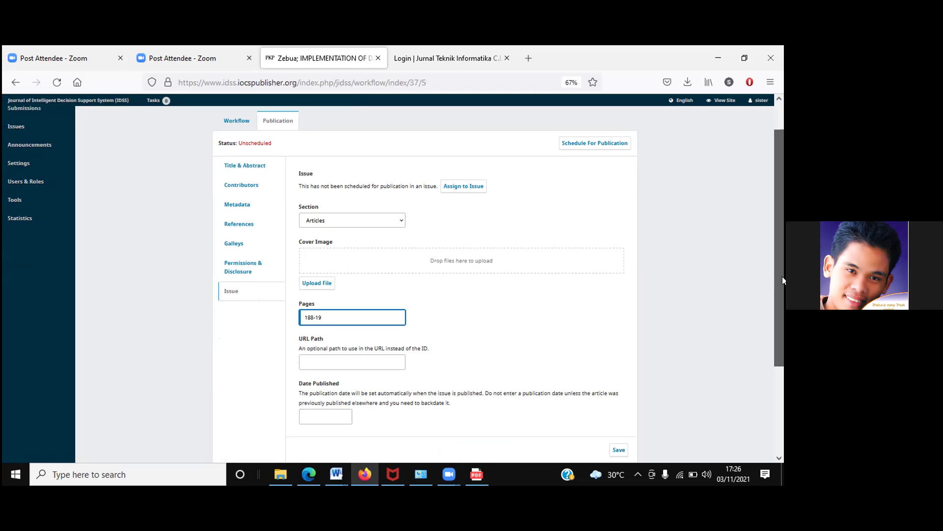
type("7")
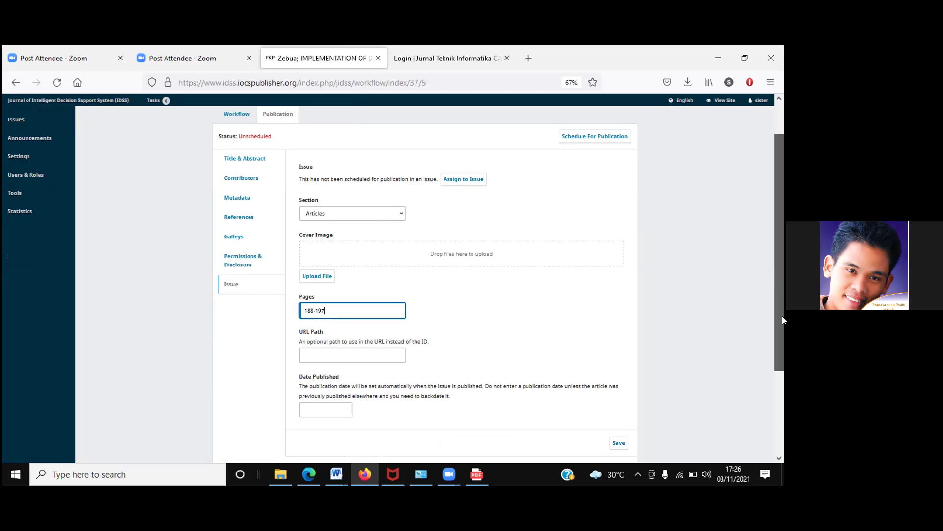
Step: Set the article's publication date to 2021-11-02 and save the issue details
scroll(782, 329, "down", 3)
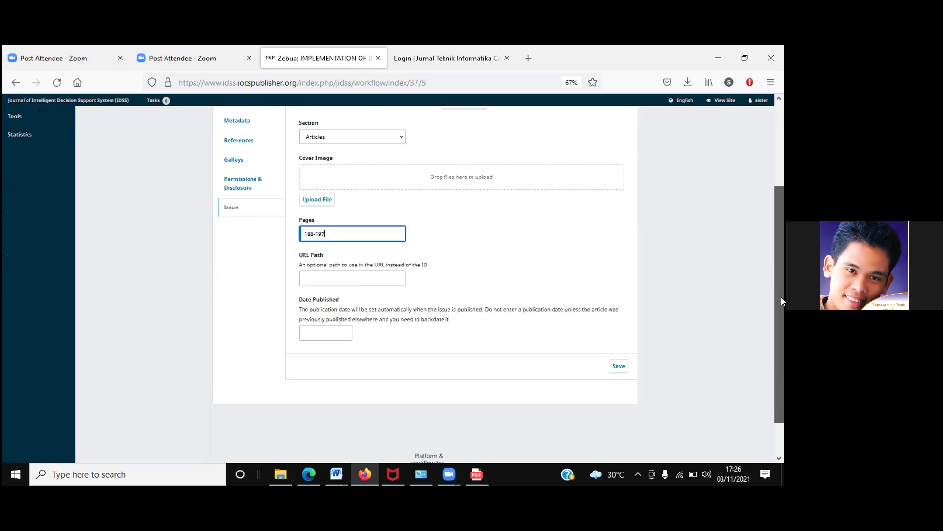
scroll(781, 295, "up", 2)
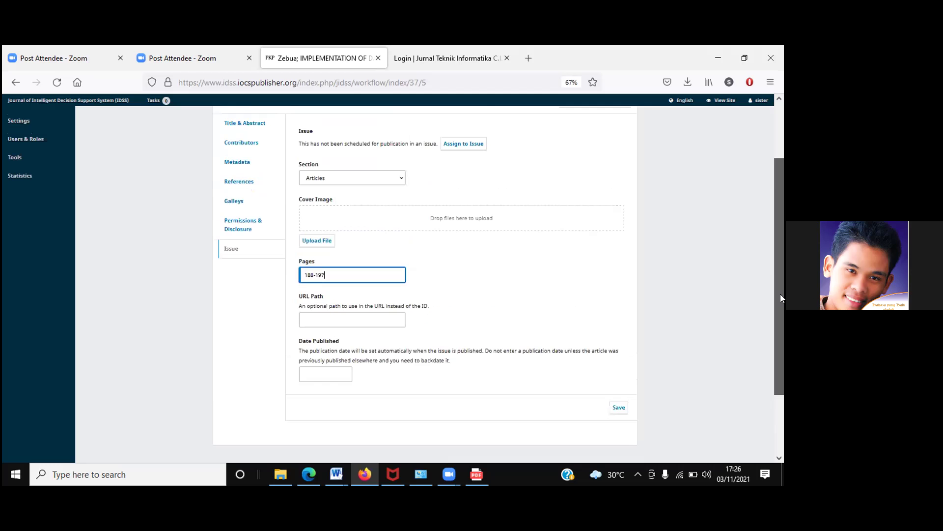
scroll(780, 297, "up", 1)
left_click(321, 381)
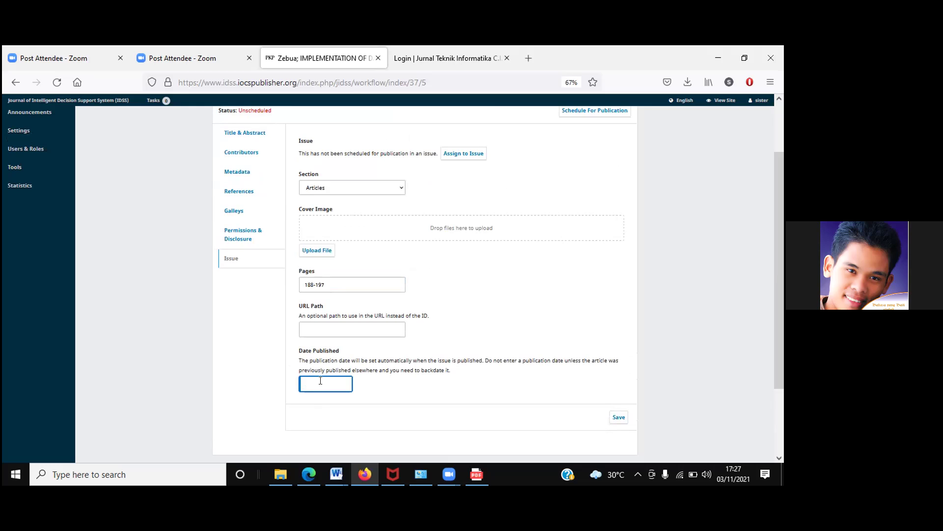
type("2")
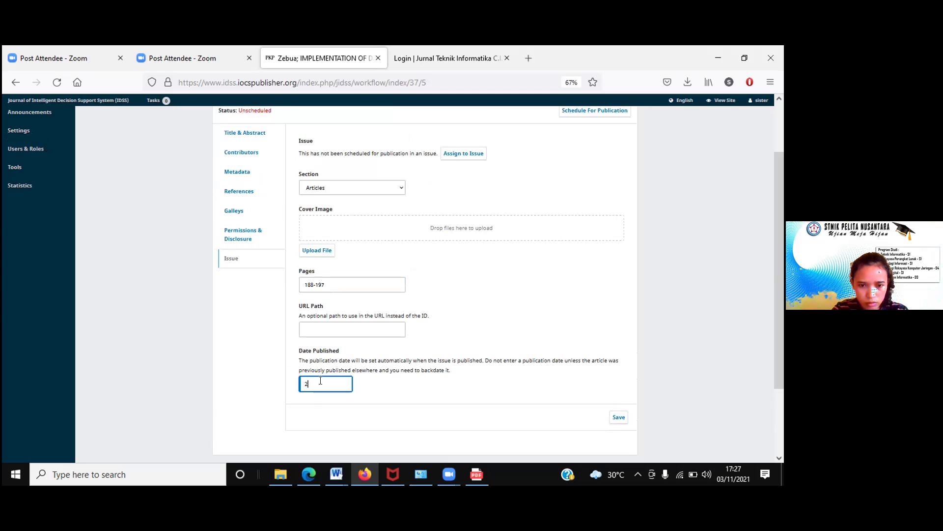
type("021")
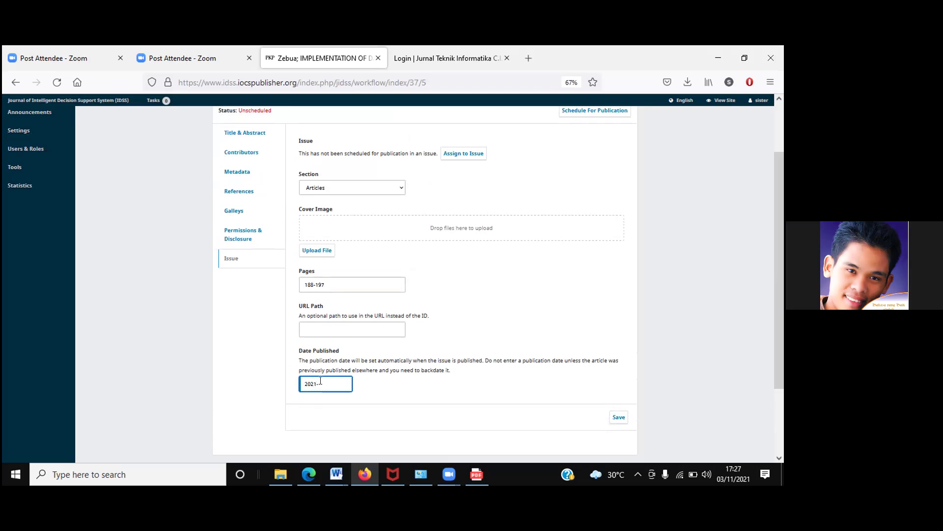
type("-11-")
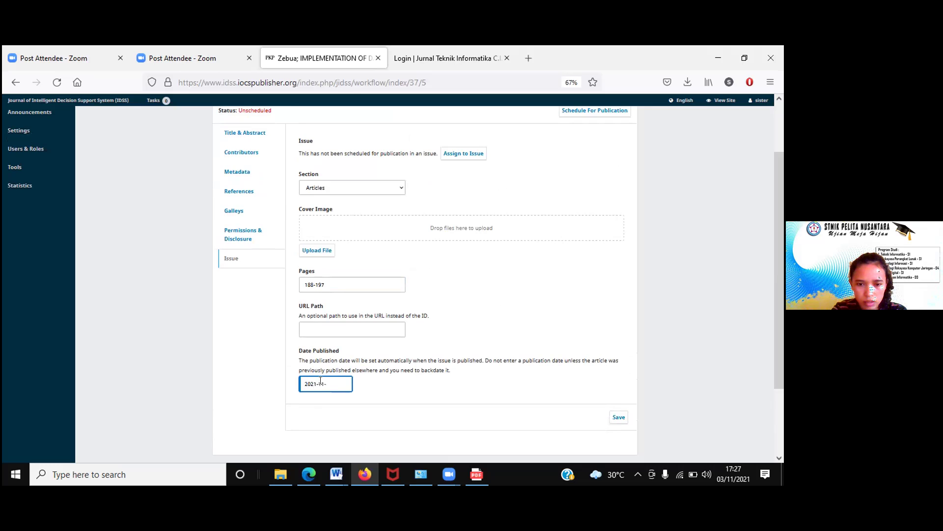
type("2")
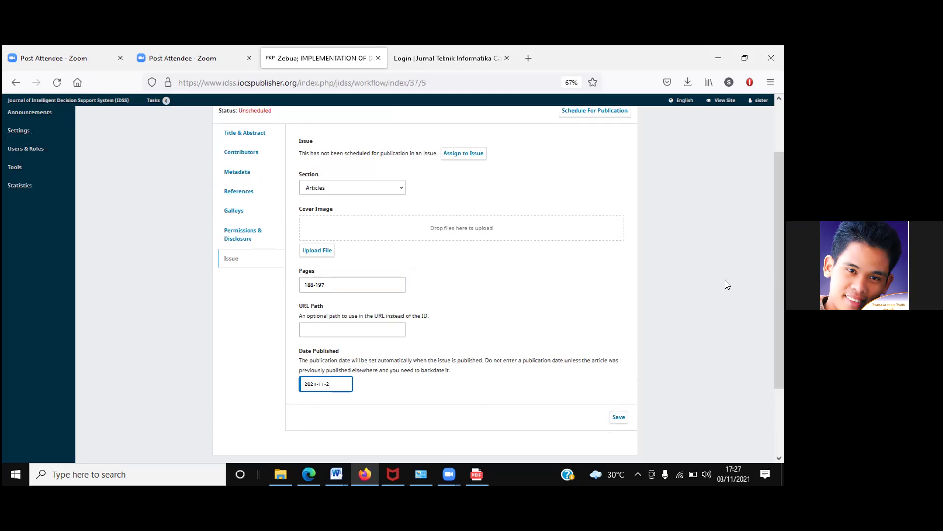
key("BackSpace")
type("02")
left_click(614, 418)
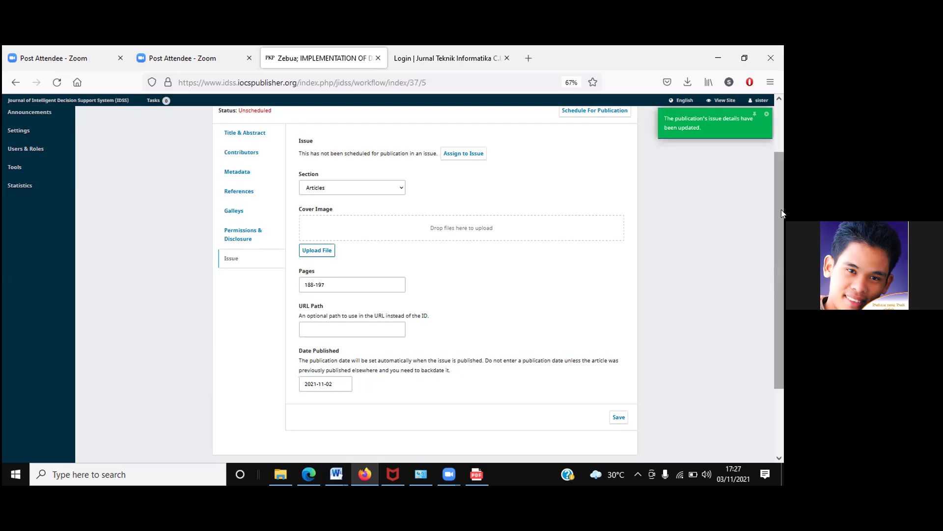
Step: Assign the article to the issue Vol. 4 No. 4 (2021): December and publish it
scroll(781, 209, "up", 3)
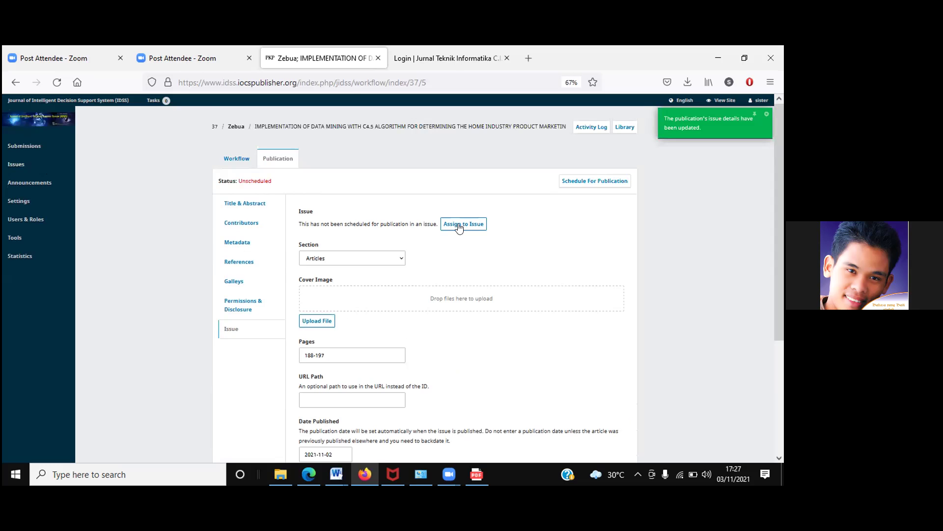
left_click(459, 226)
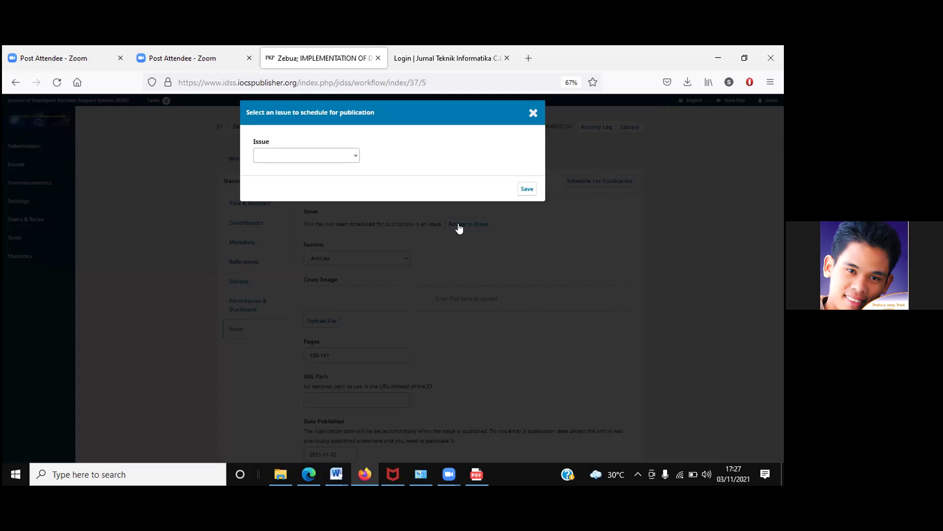
left_click(356, 157)
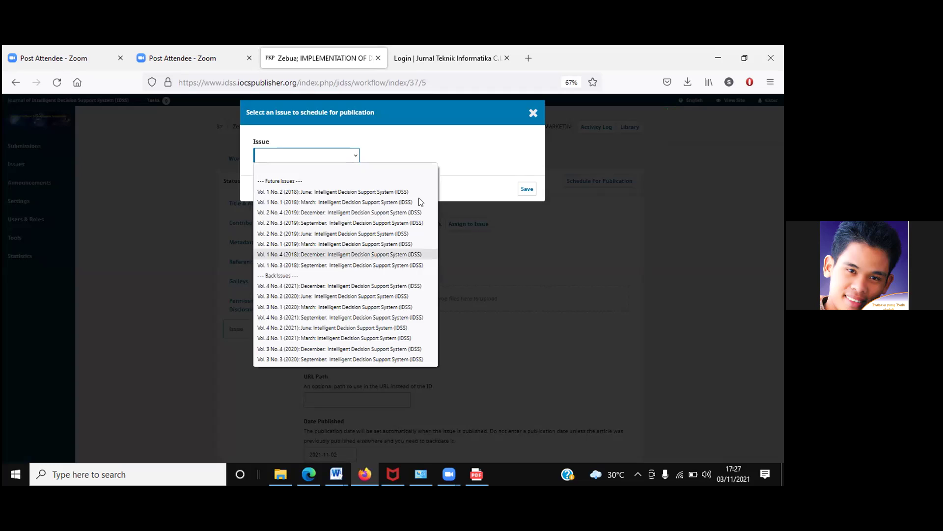
left_click(309, 287)
left_click(525, 189)
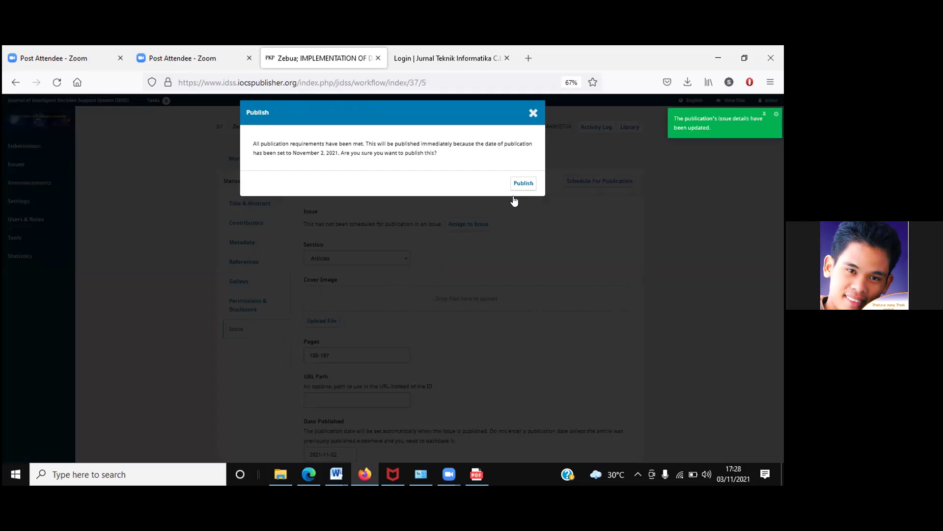
left_click(523, 182)
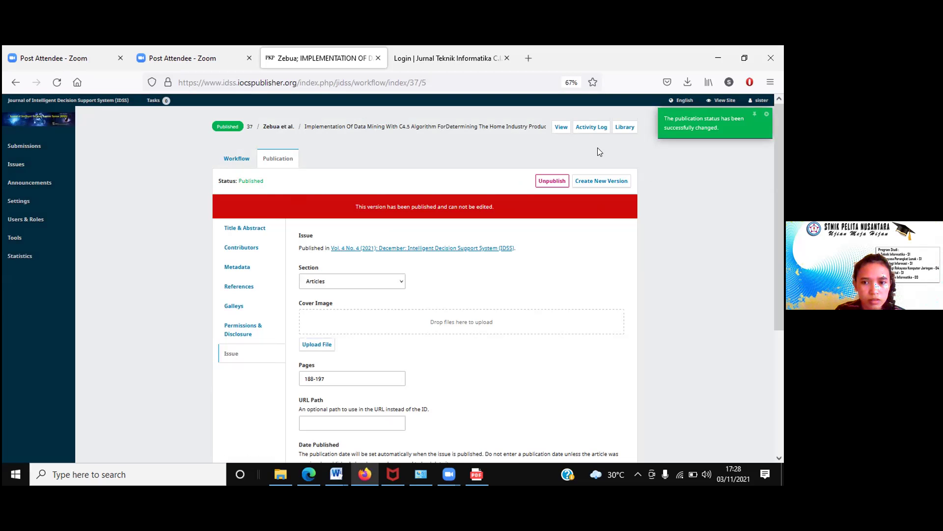
Step: View the published article's public page and examine its title, authors, abstract, citation details and references
left_click(561, 127)
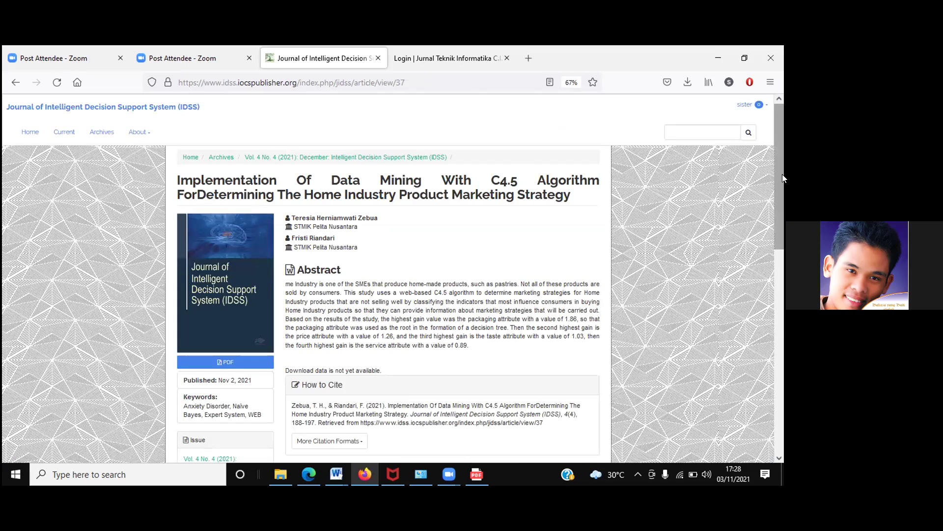
left_click_drag(782, 184, 782, 213)
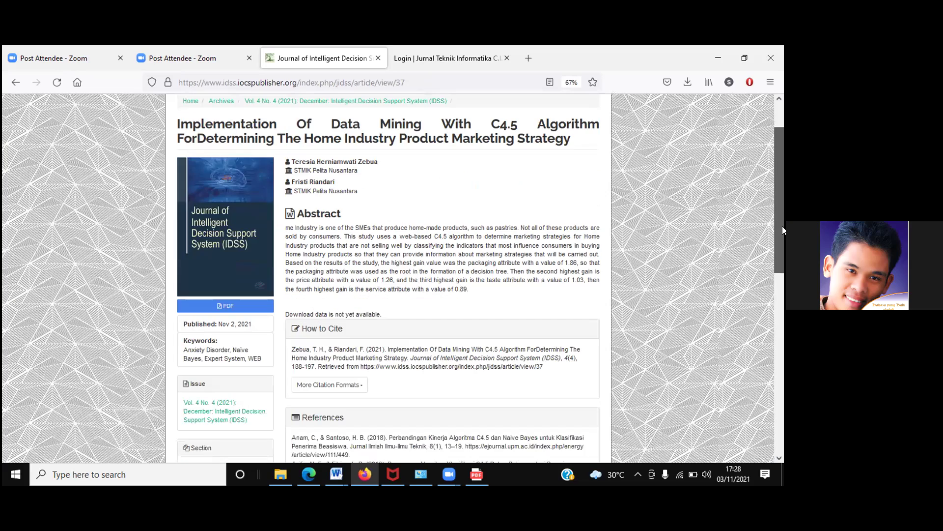
scroll(782, 237, "down", 5)
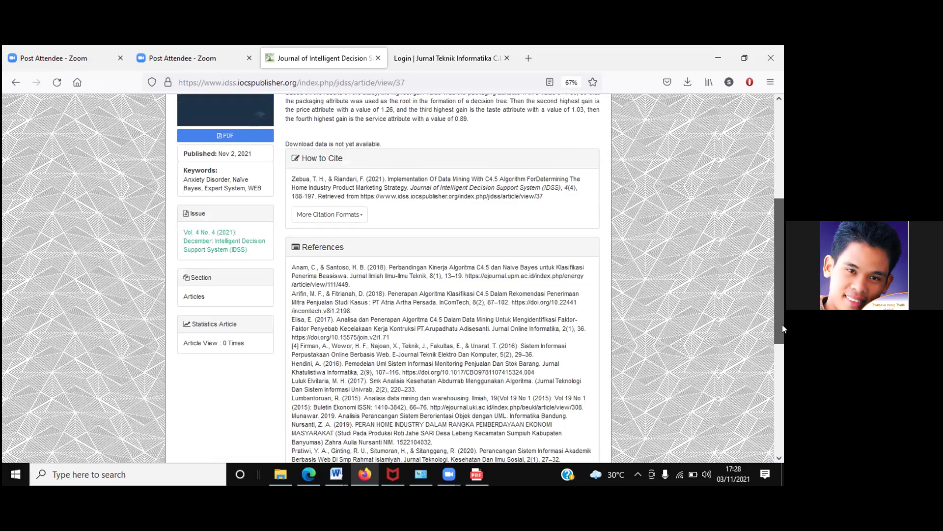
scroll(782, 324, "down", 5)
scroll(777, 291, "up", 4)
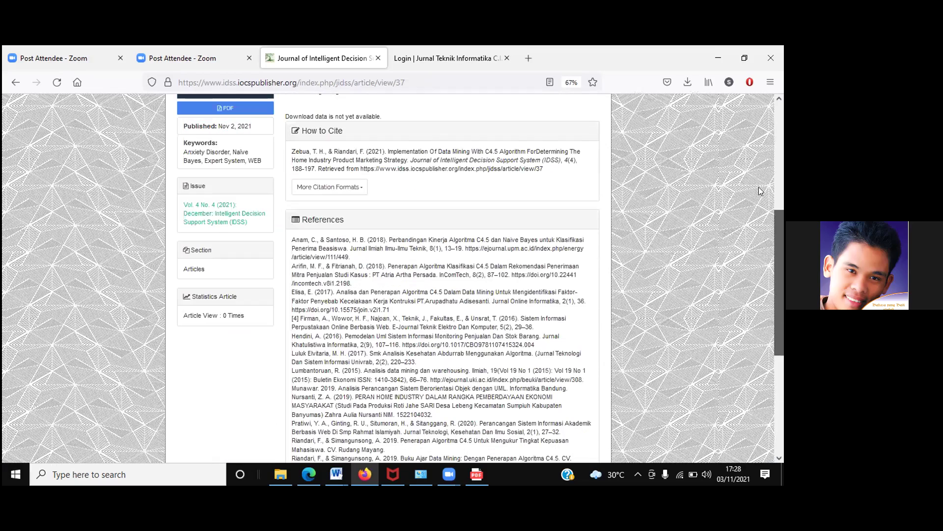
scroll(757, 172, "up", 1)
scroll(755, 168, "up", 4)
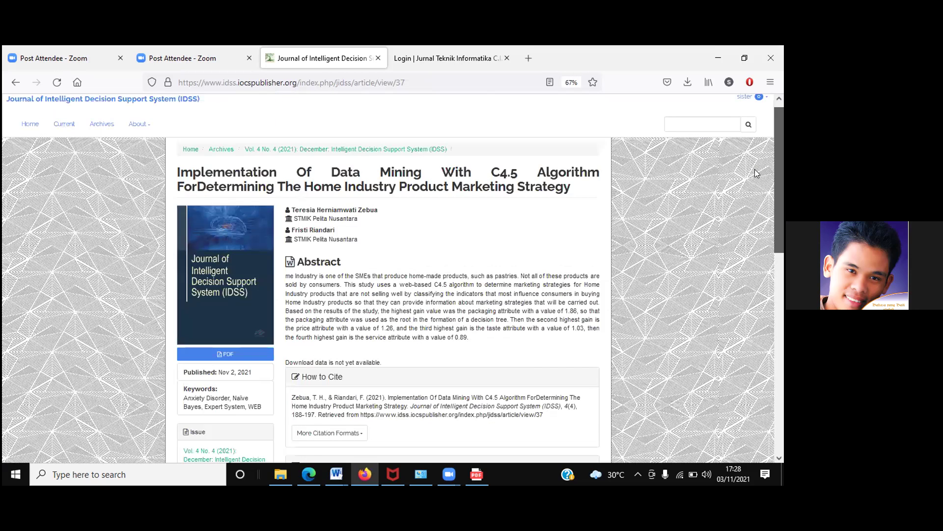
scroll(755, 171, "down", 1)
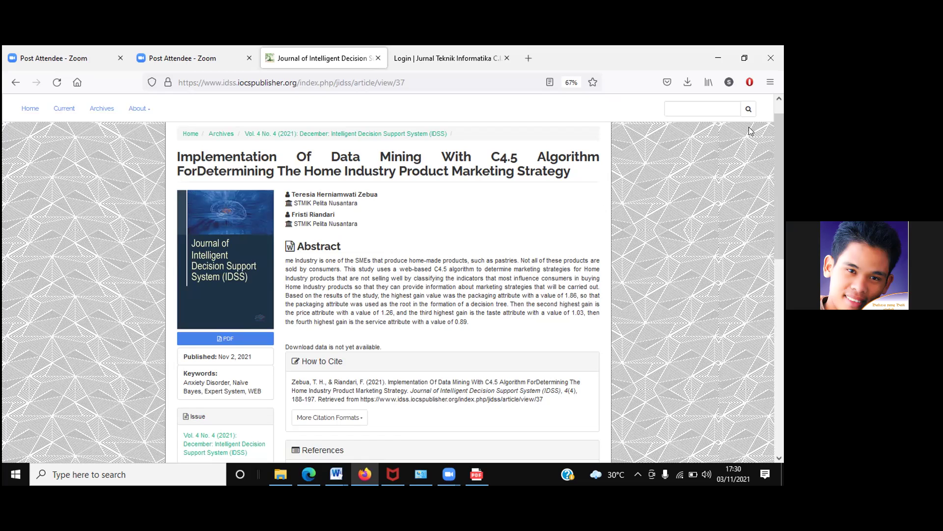
Step: Go back to the submission's workflow page and copy the full article title from 188-197.docx in Word
left_click(15, 82)
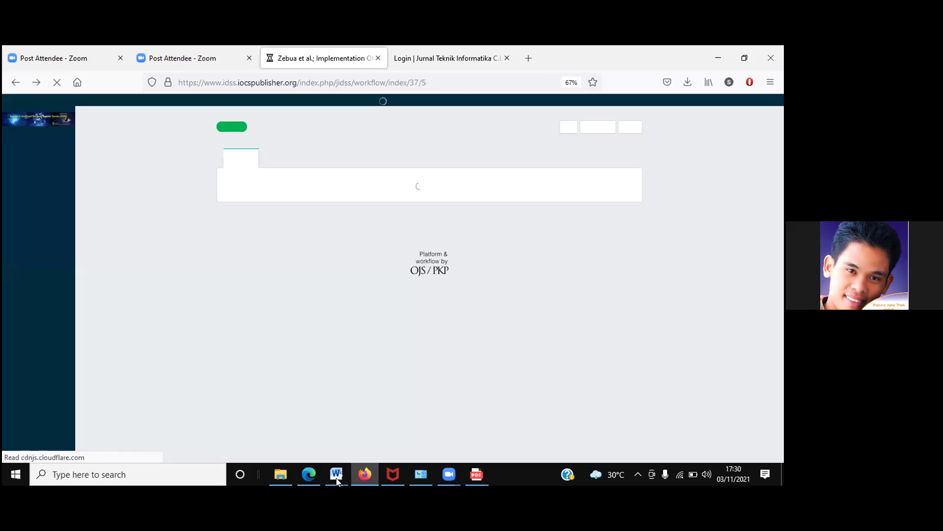
mouse_move(338, 482)
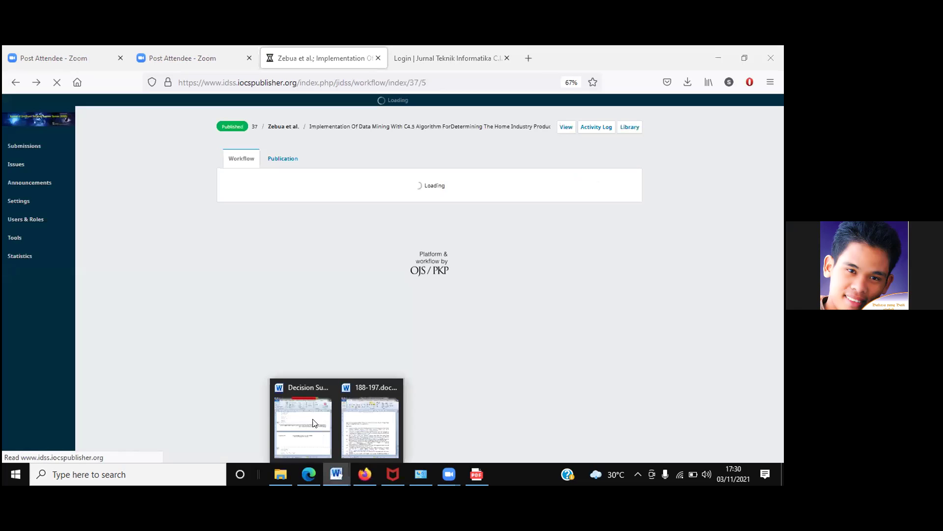
left_click(370, 426)
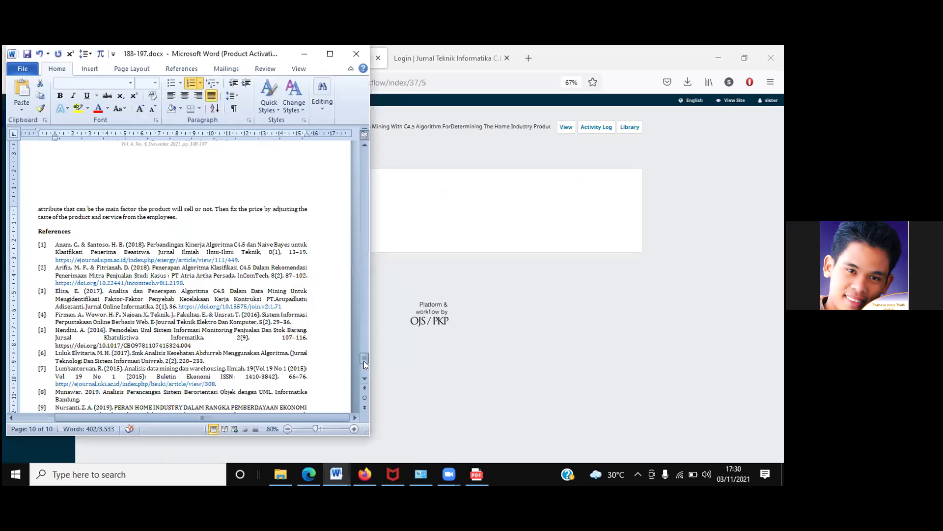
scroll(364, 161, "up", 1)
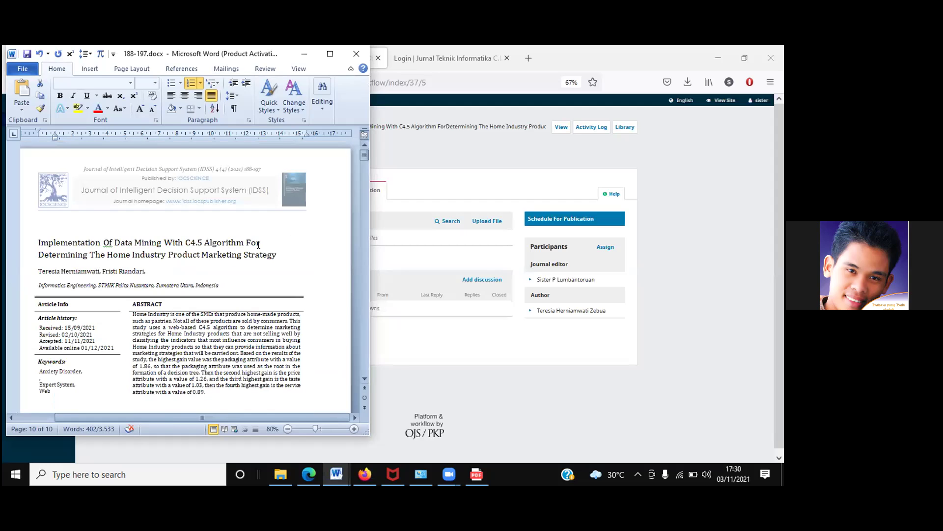
triple_click(259, 244)
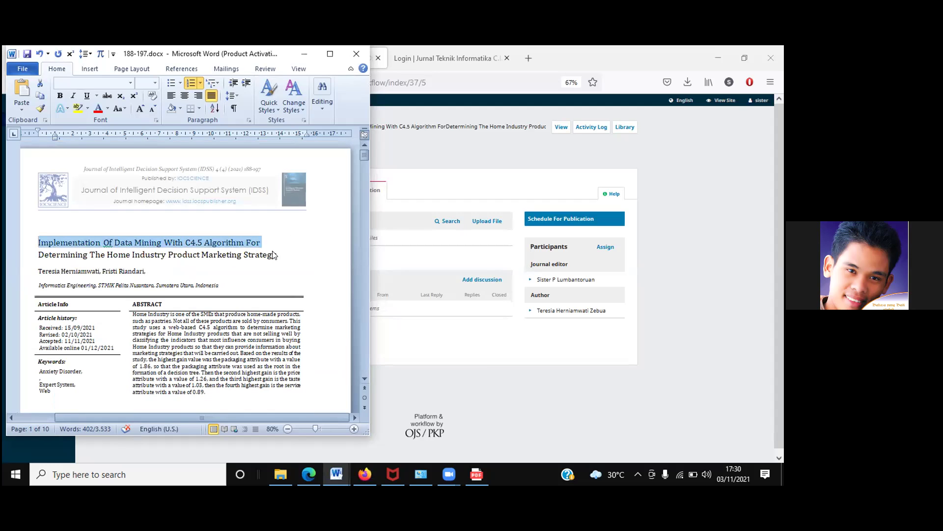
left_click(274, 255, "shift")
key("ctrl+c")
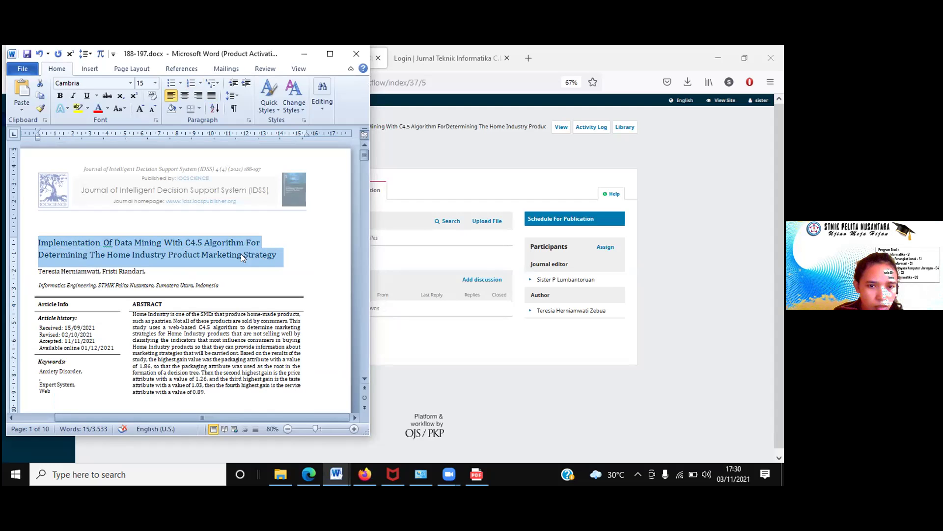
left_click(36, 254)
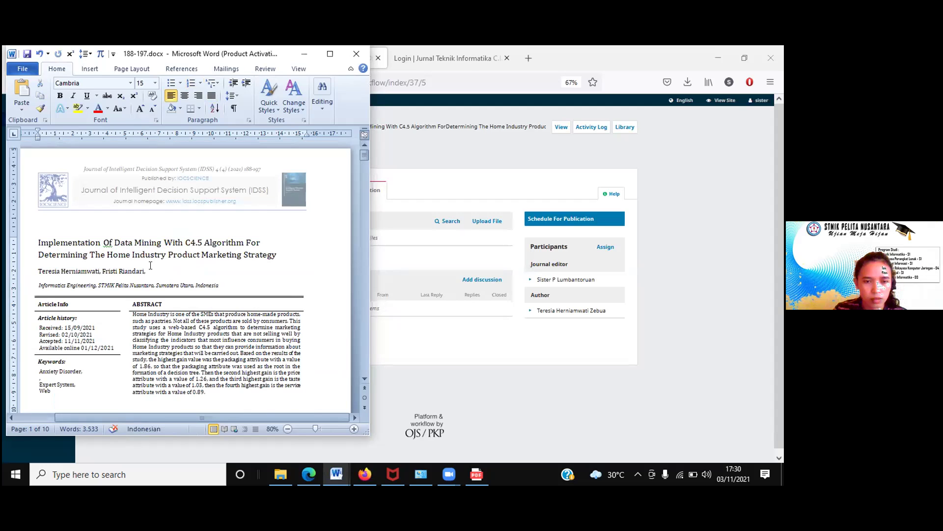
left_click(510, 151)
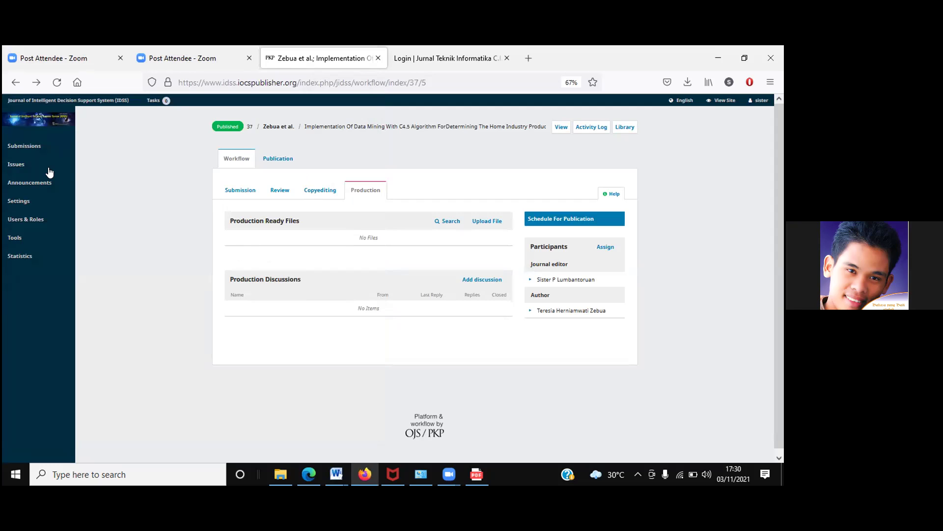
Step: Open the submission's publication details and unpublish the article, confirming the request
left_click(27, 183)
left_click(26, 205)
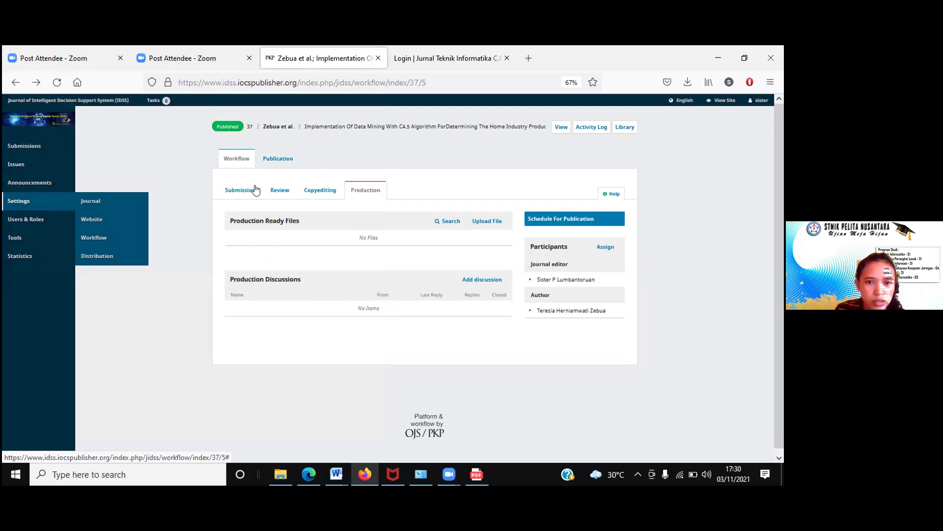
left_click(278, 157)
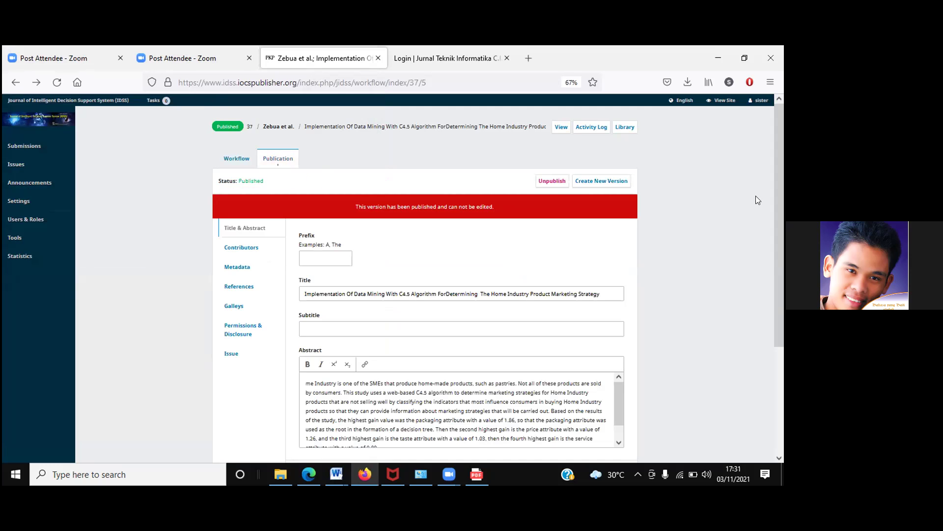
left_click(555, 183)
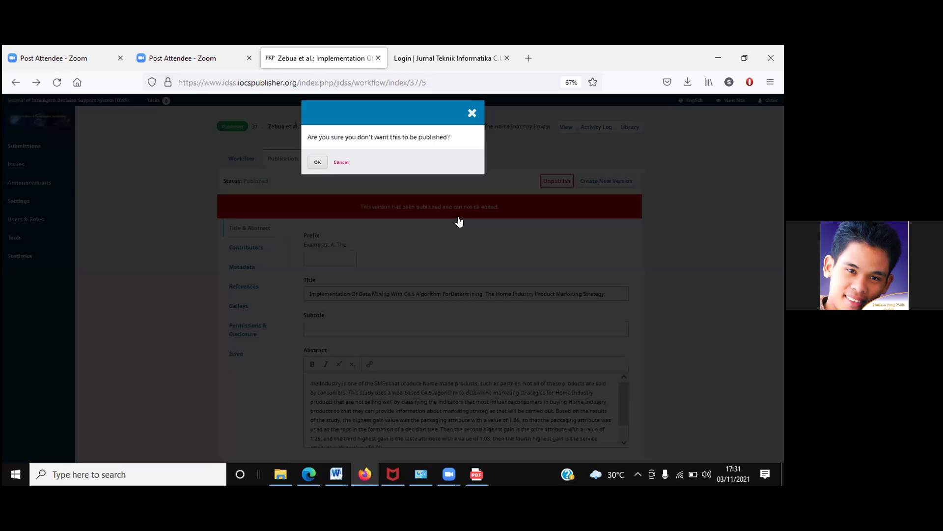
left_click(316, 161)
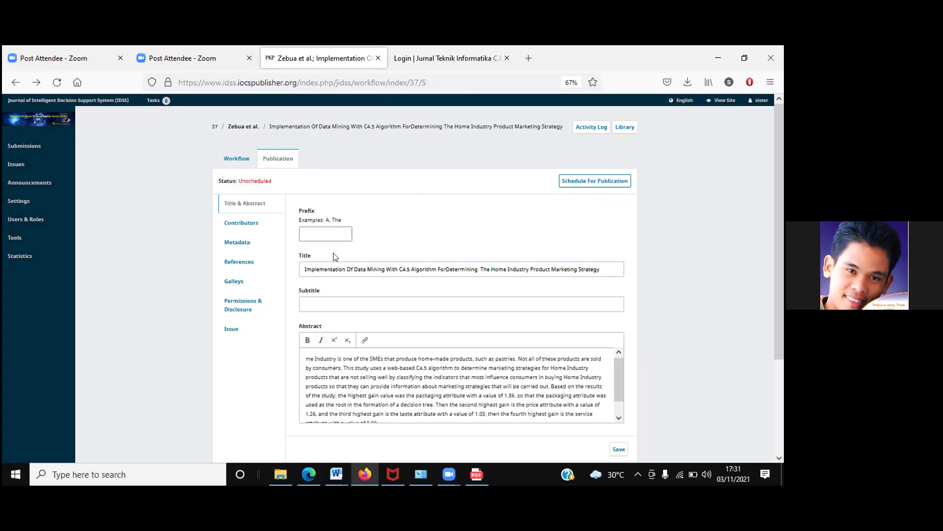
Step: Replace the article's title with "Implementation Of Data Mining With C4.5 Algorithm For Determining The Home Industry Product Marketing Strategy" and save it
left_click(599, 268)
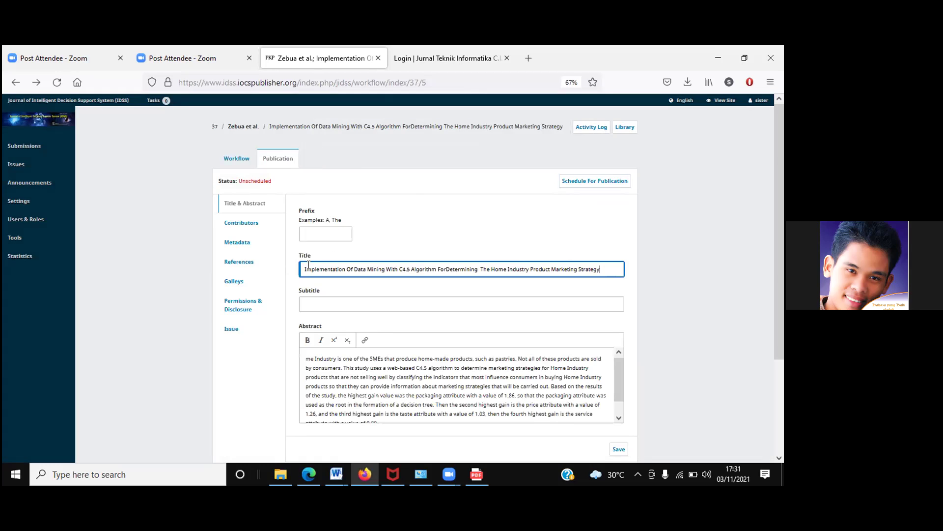
left_click_drag(601, 266, 255, 265)
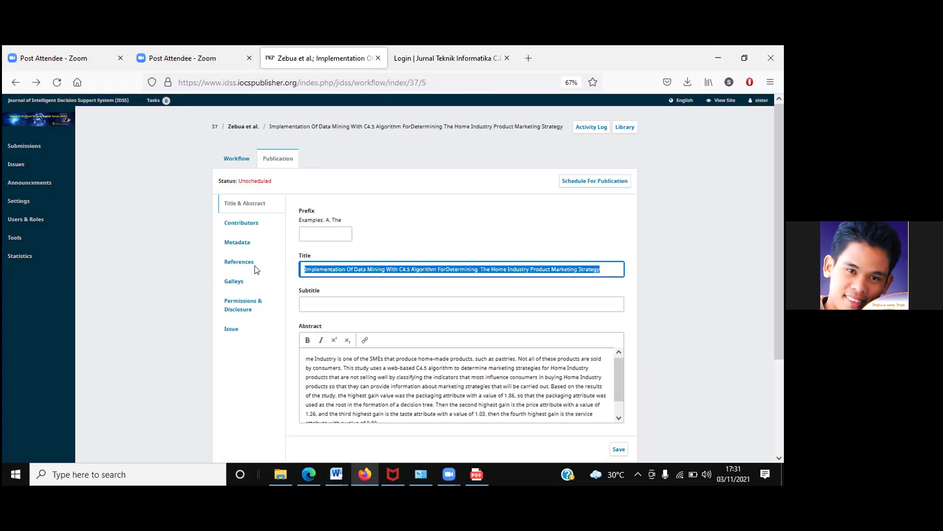
key("ctrl+v")
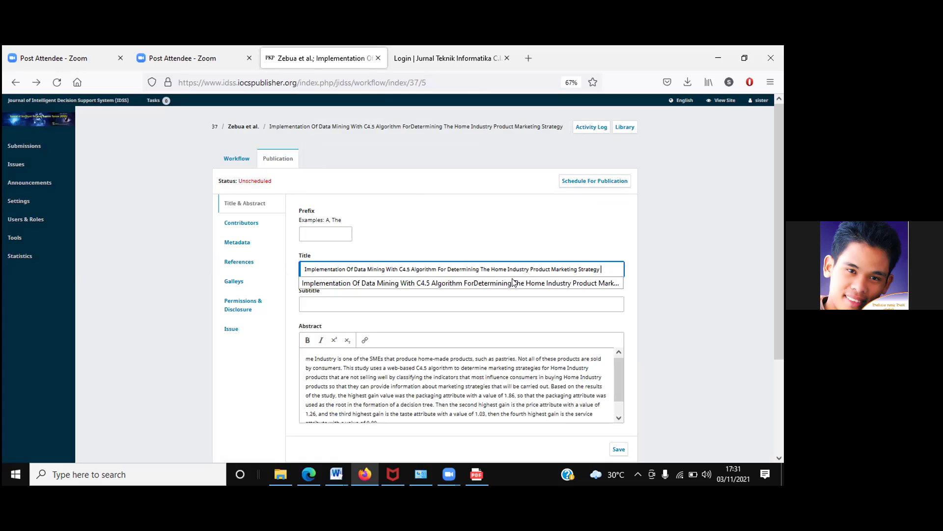
left_click(606, 266)
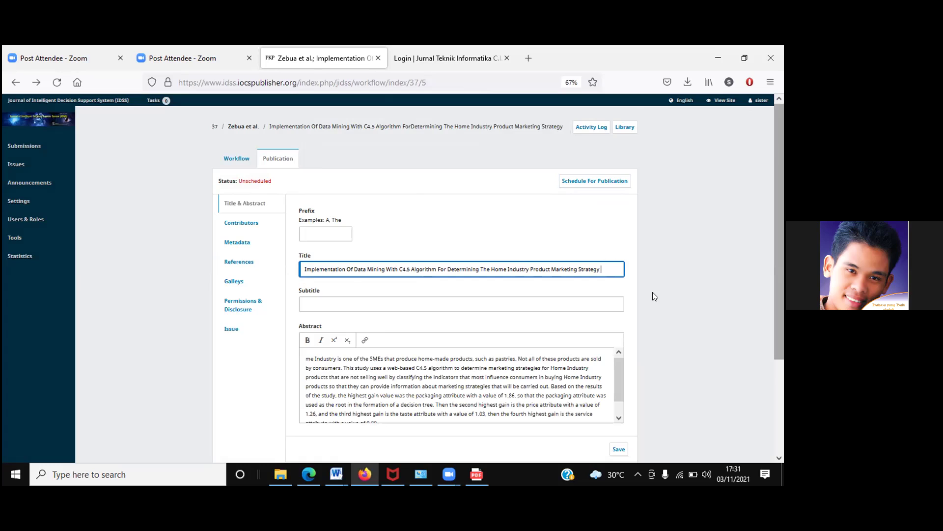
scroll(631, 349, "down", 1)
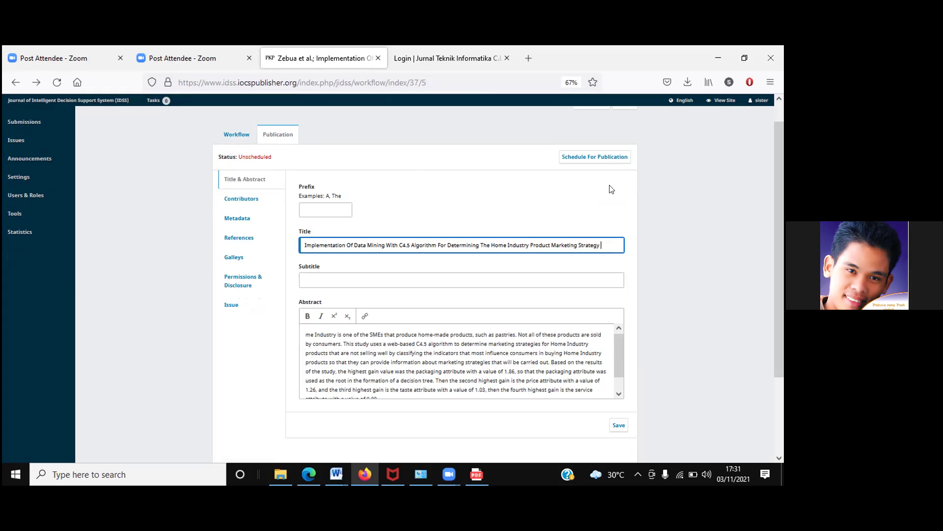
left_click(617, 426)
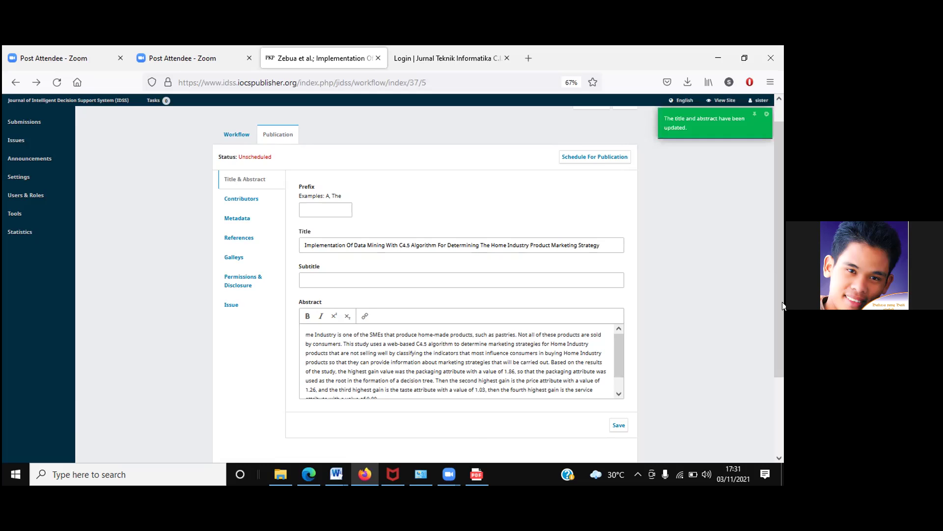
Step: Publish the corrected article again and open its public page
scroll(777, 294, "down", 1)
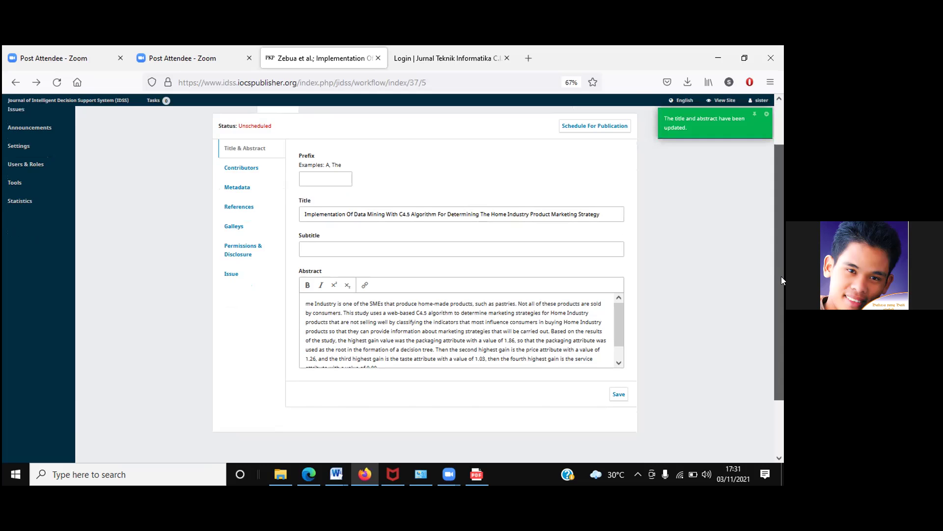
scroll(781, 276, "up", 2)
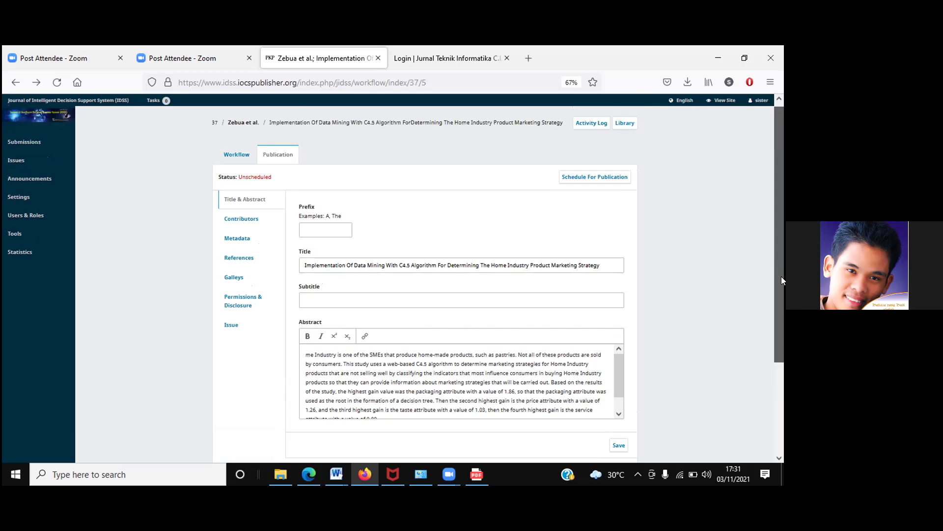
left_click(590, 179)
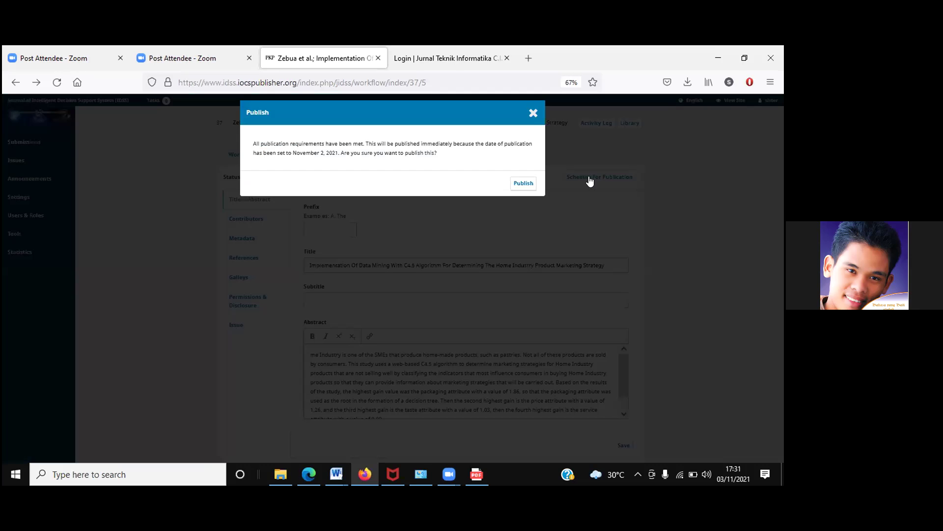
left_click(524, 184)
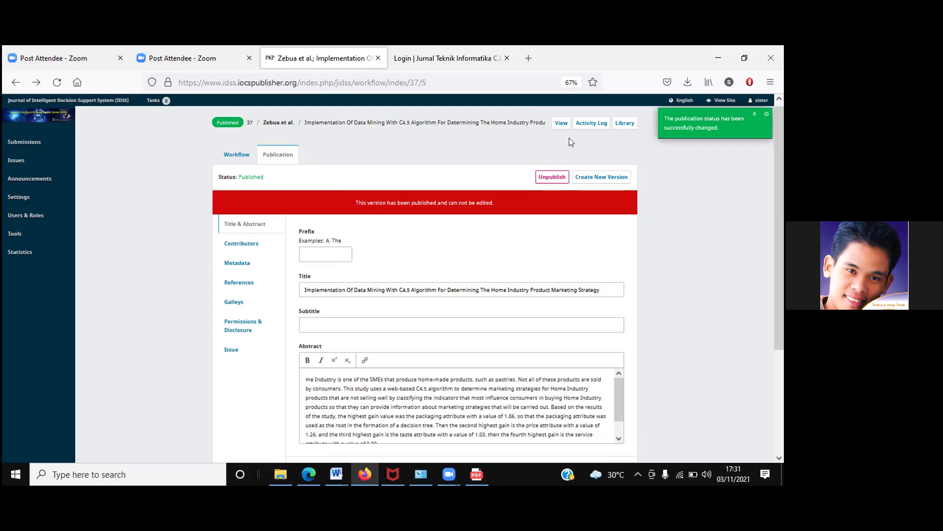
left_click(560, 124)
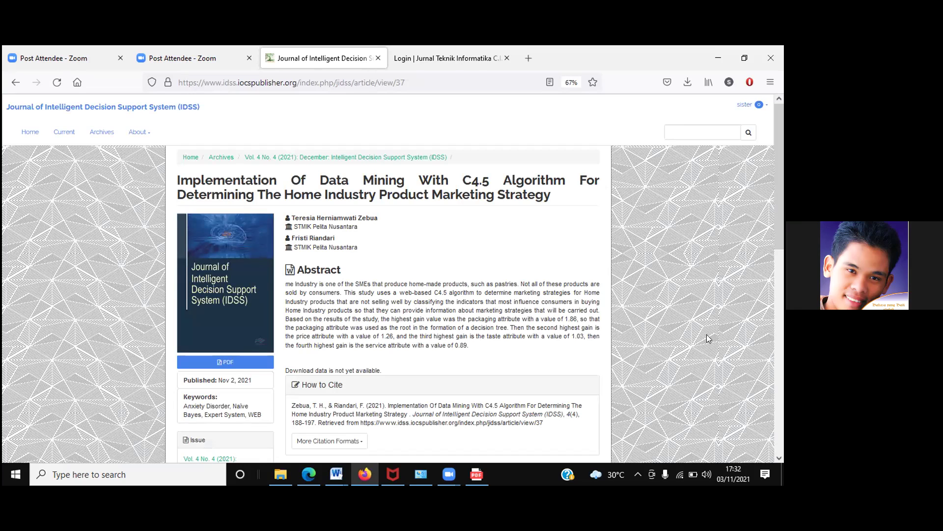
Step: Open the published article's PDF and compare its first page with the local files 188-197.docx and 188-197.pdf
left_click(210, 363)
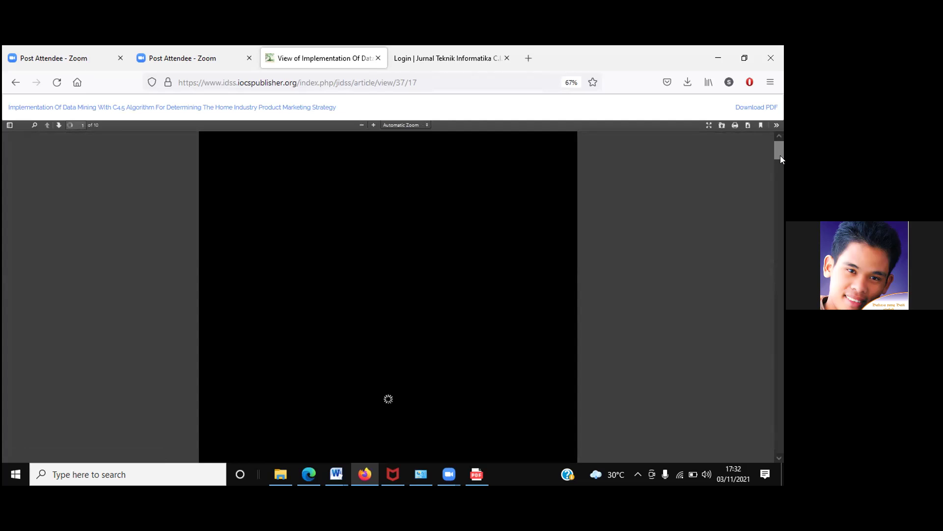
scroll(781, 151, "down", 3)
scroll(781, 150, "up", 3)
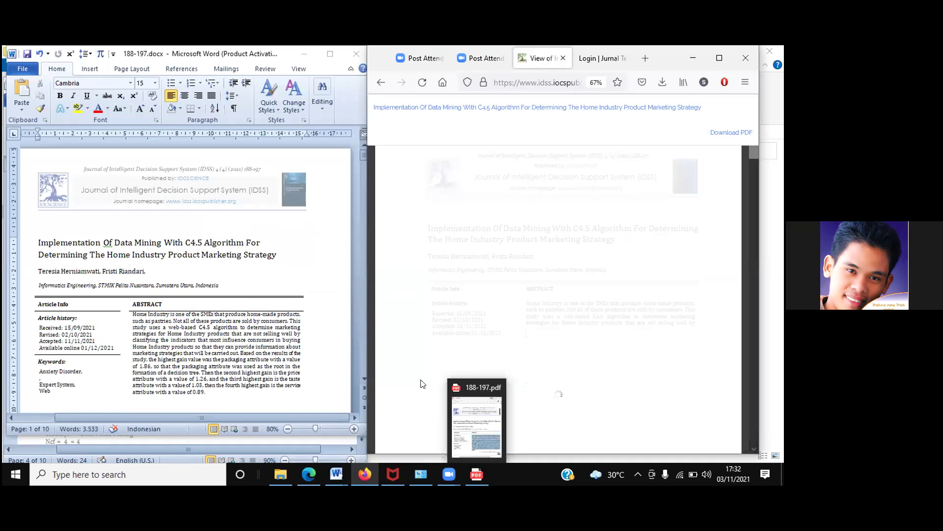
left_click(480, 484)
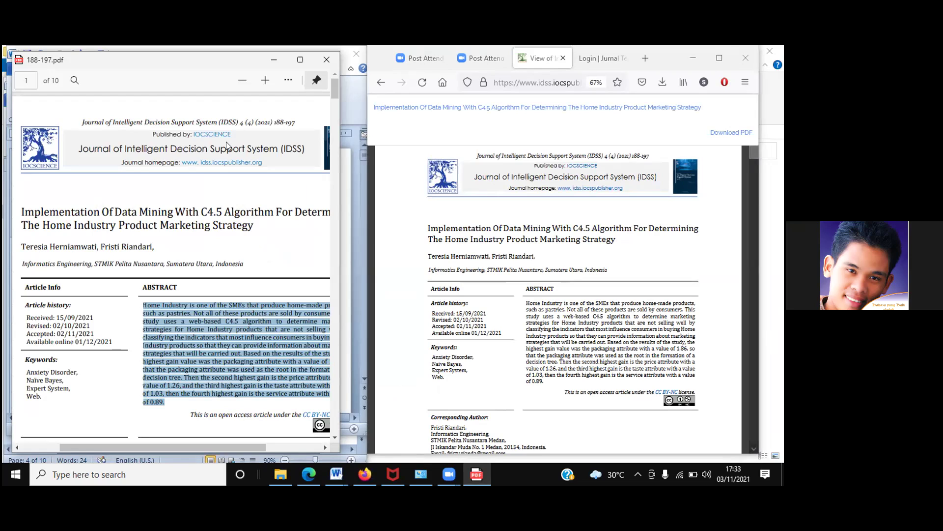
Step: Return to the article's public page and bring up 188-197.docx in Word to compare the title, authors, abstract and keywords
left_click(380, 82)
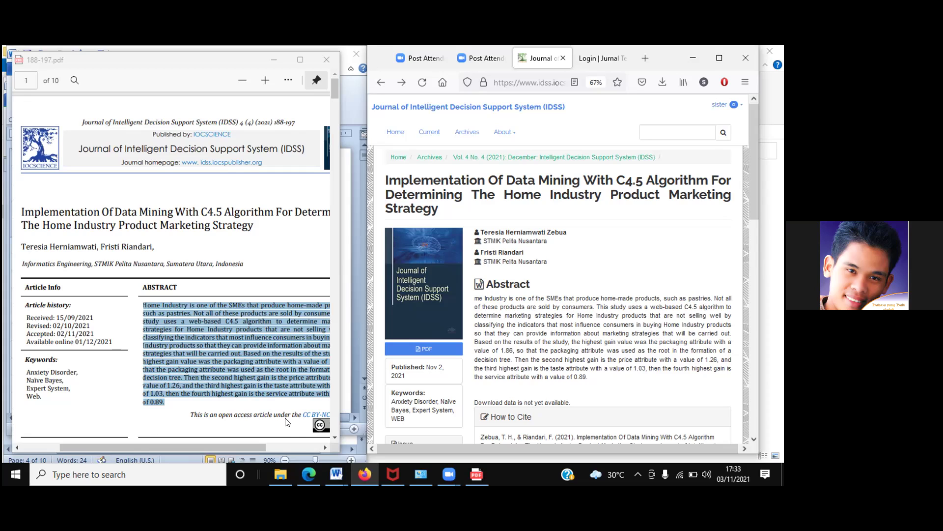
mouse_move(338, 474)
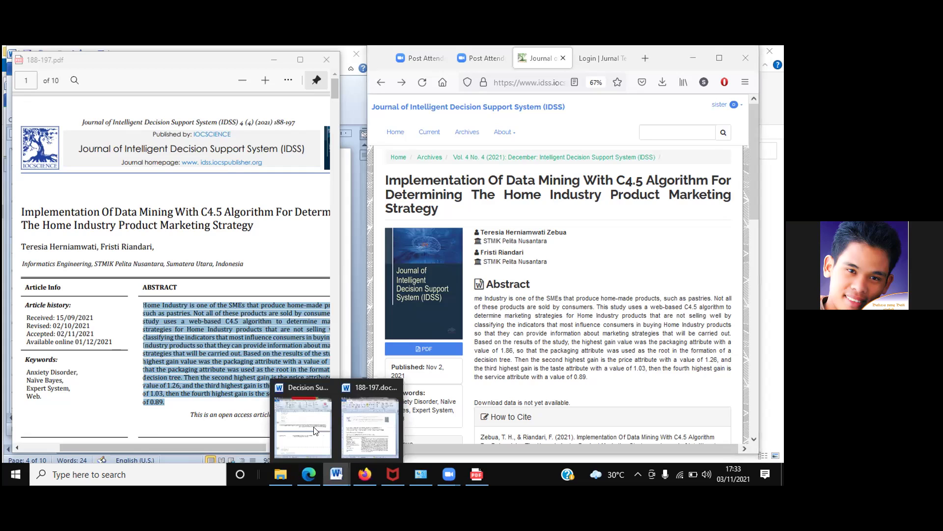
left_click(374, 432)
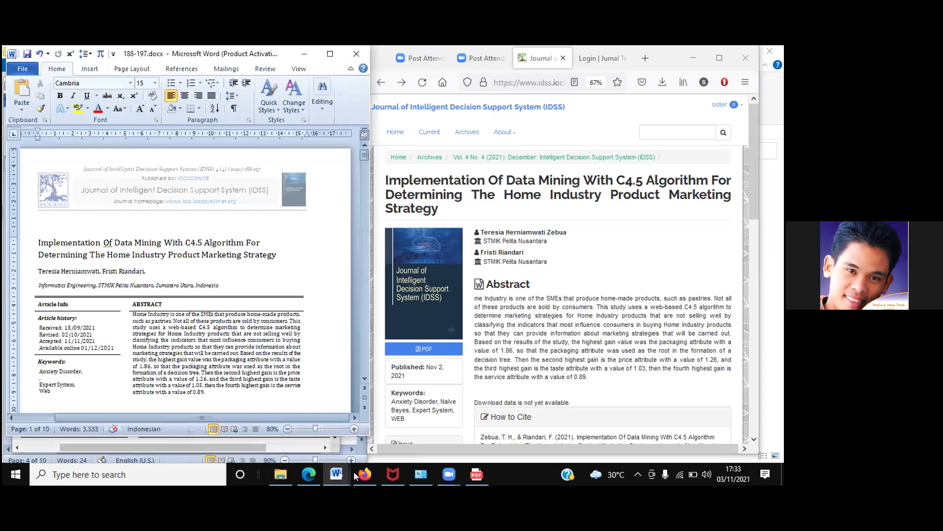
left_click(340, 475)
left_click(358, 420)
mouse_move(338, 481)
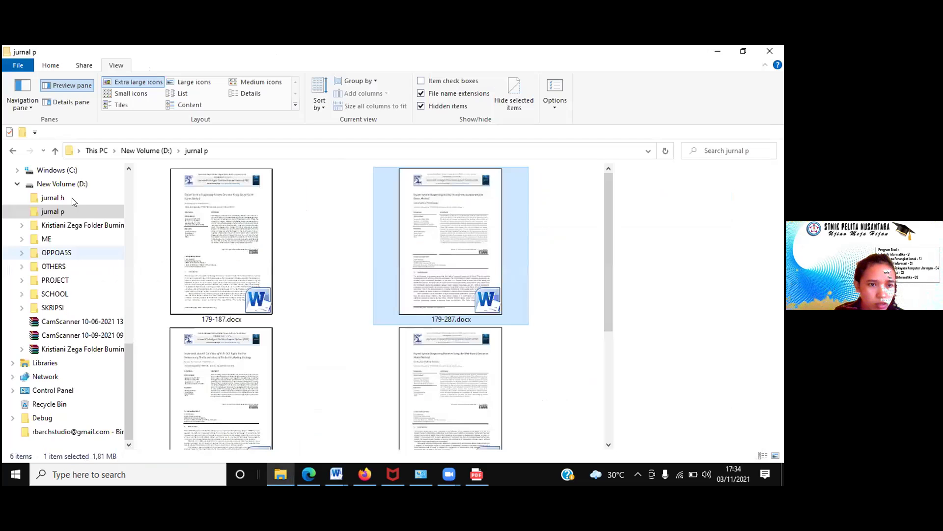
Step: Open "IMPLEMENTATION OF DATA MINING WITH C4.5 ALGORITHM FOR DETERMINING THE HOME INDUSTRY PRODUCT MARKETING STRATEGY.doc" from the jurnal h folder in Word
left_click(72, 197)
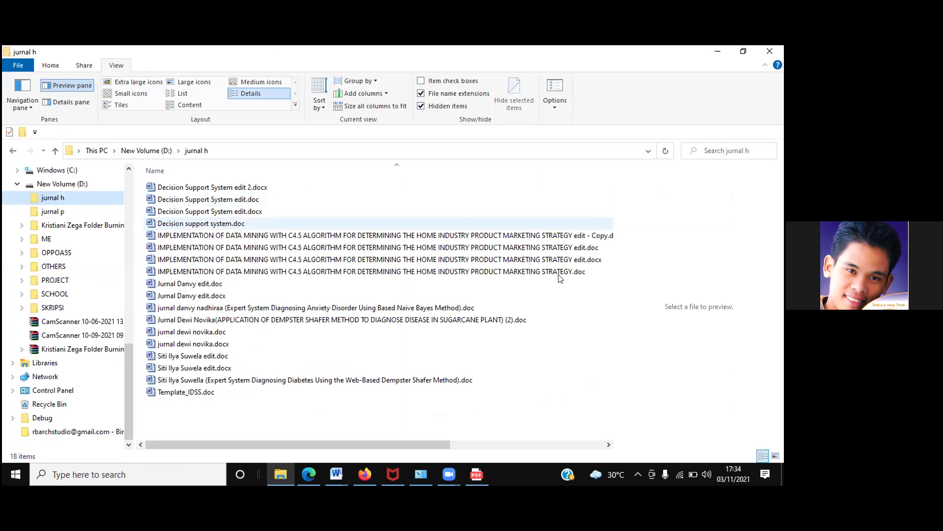
left_click(578, 248)
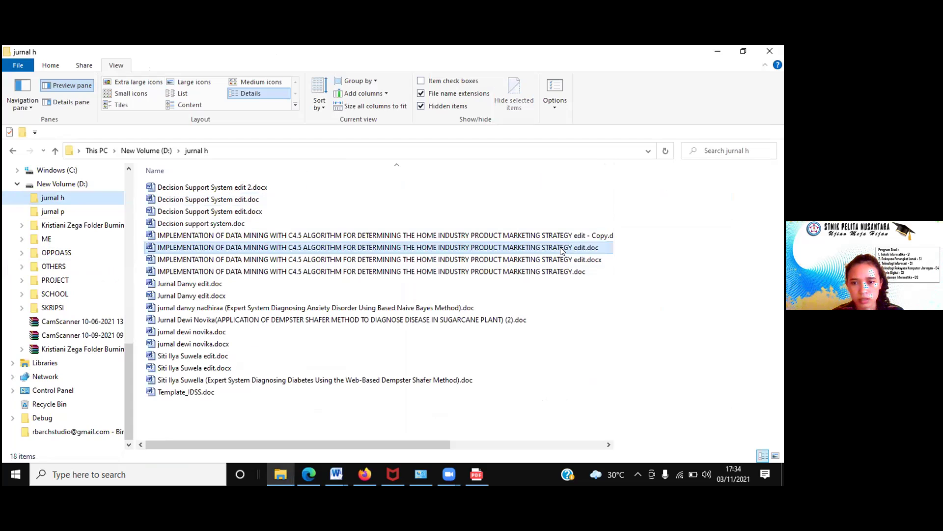
double_click(560, 246)
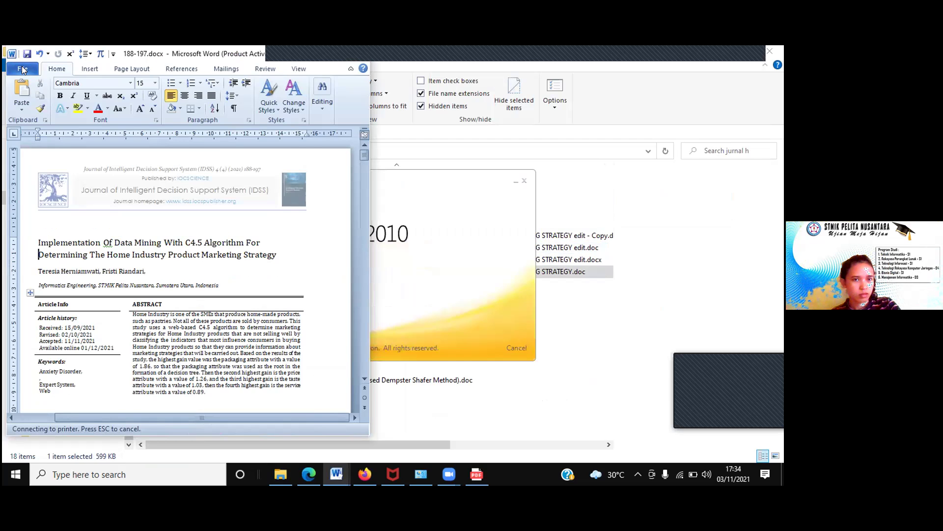
left_click(22, 65)
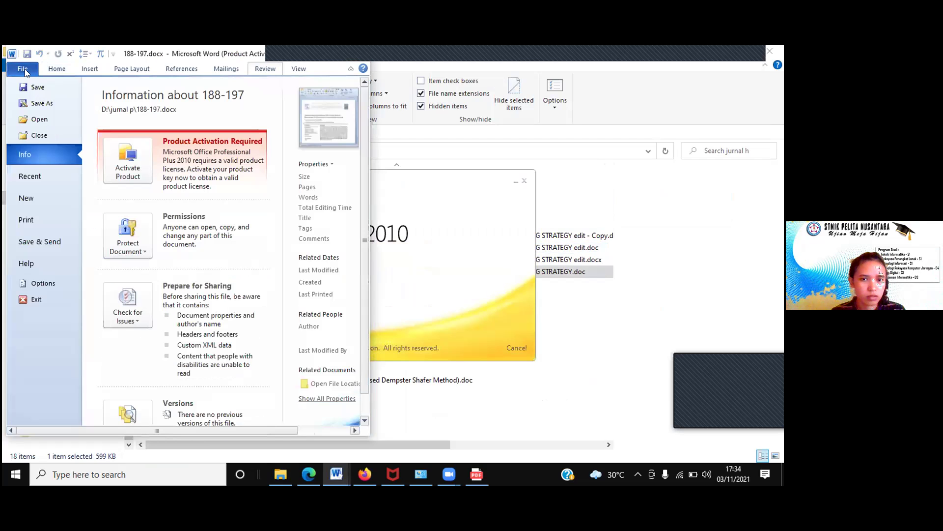
left_click(57, 69)
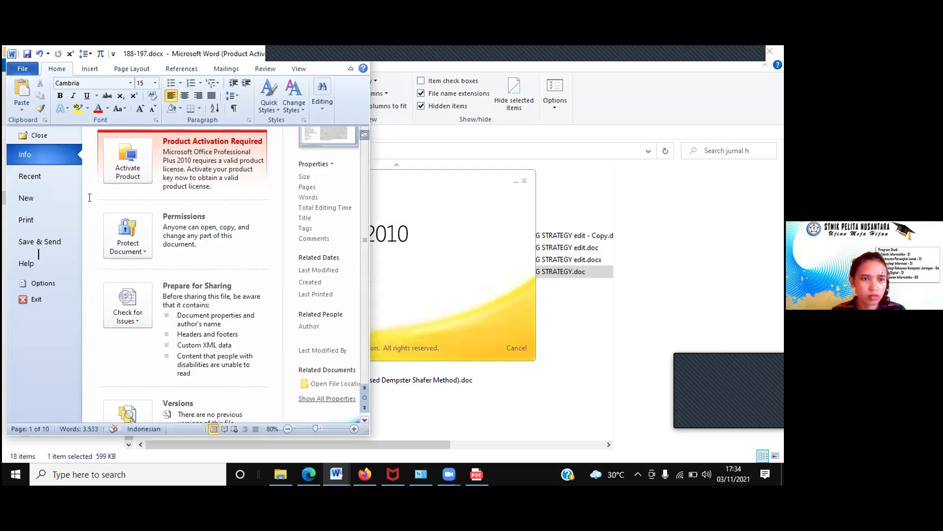